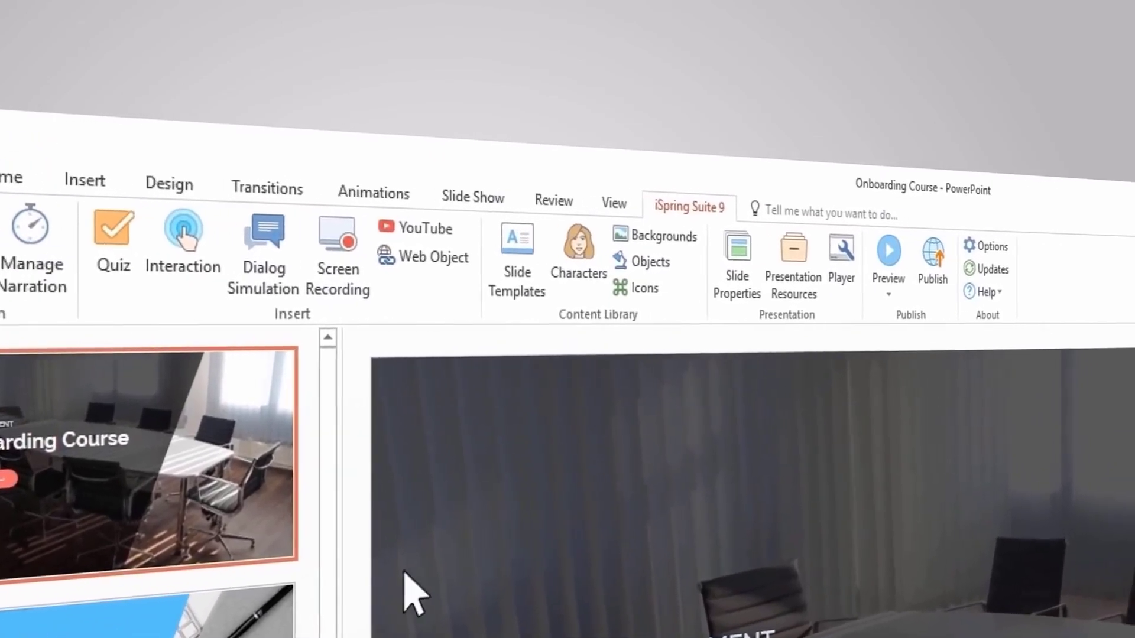
# Browse the Slide Templates library grid, then close it
pyautogui.click(435, 260)
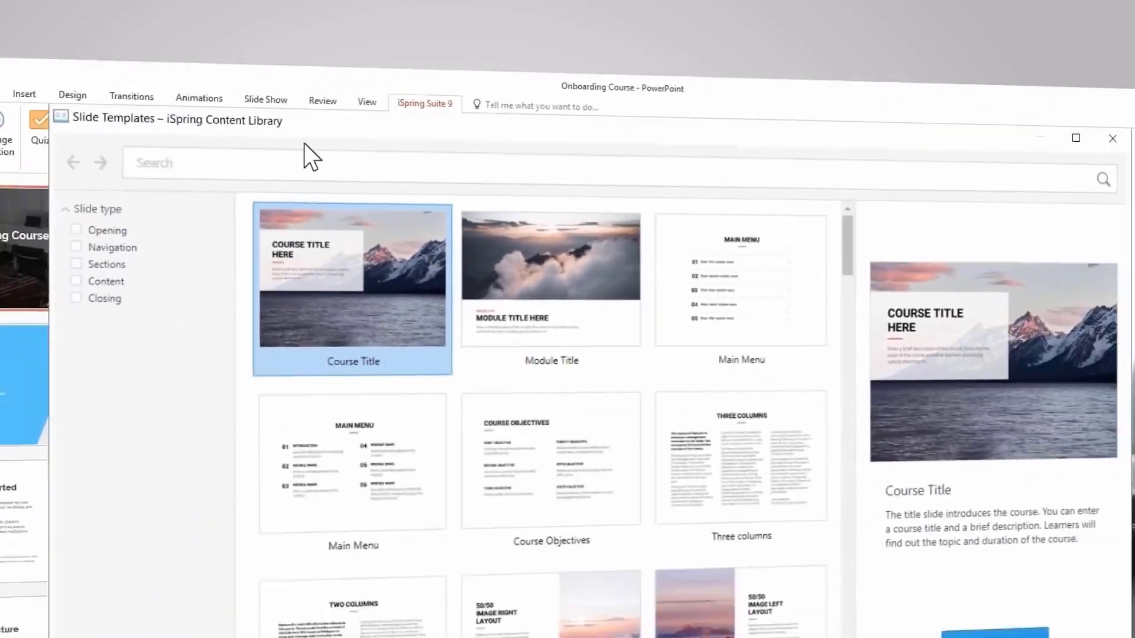
pyautogui.scroll(-15, 381, 164)
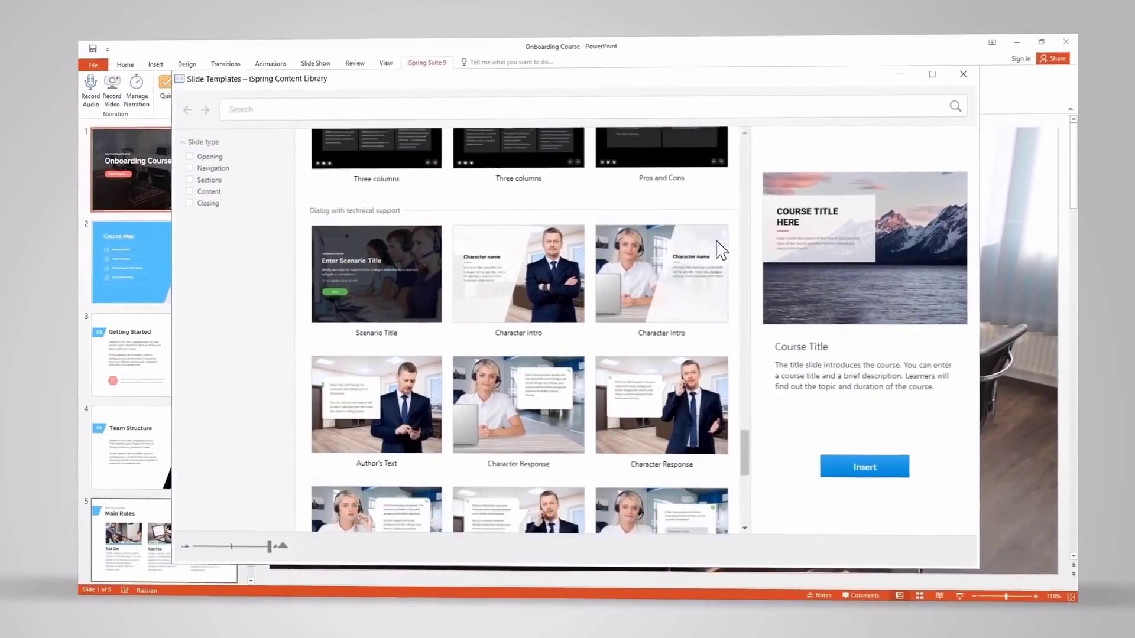
pyautogui.click(966, 78)
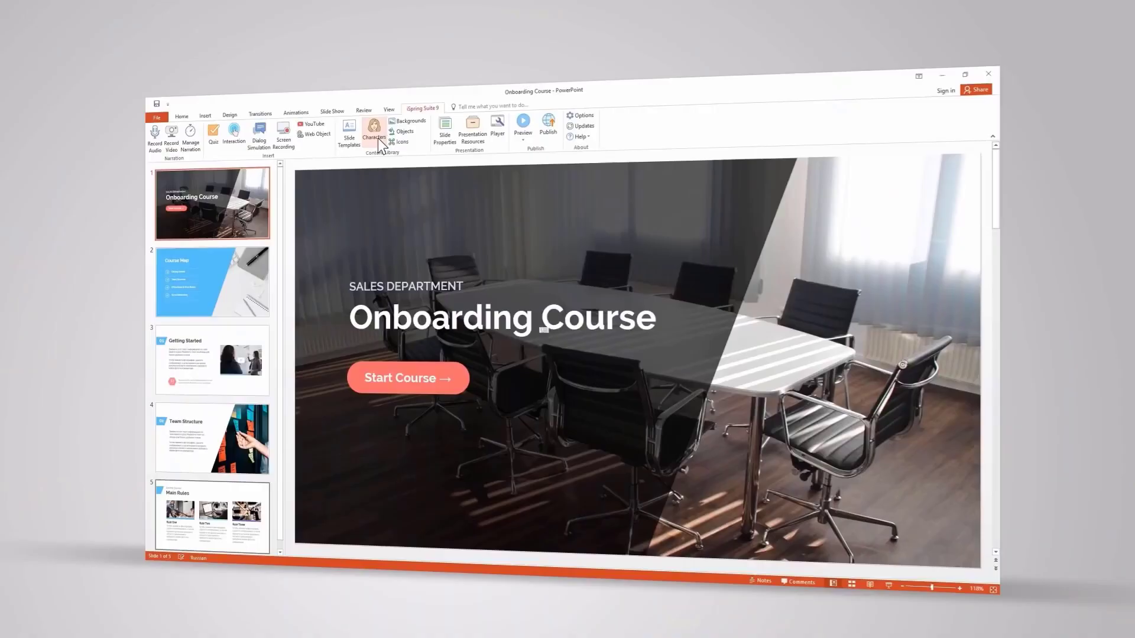
# Open the Characters library and scroll through the character photos
pyautogui.click(376, 134)
pyautogui.scroll(-10, 414, 201)
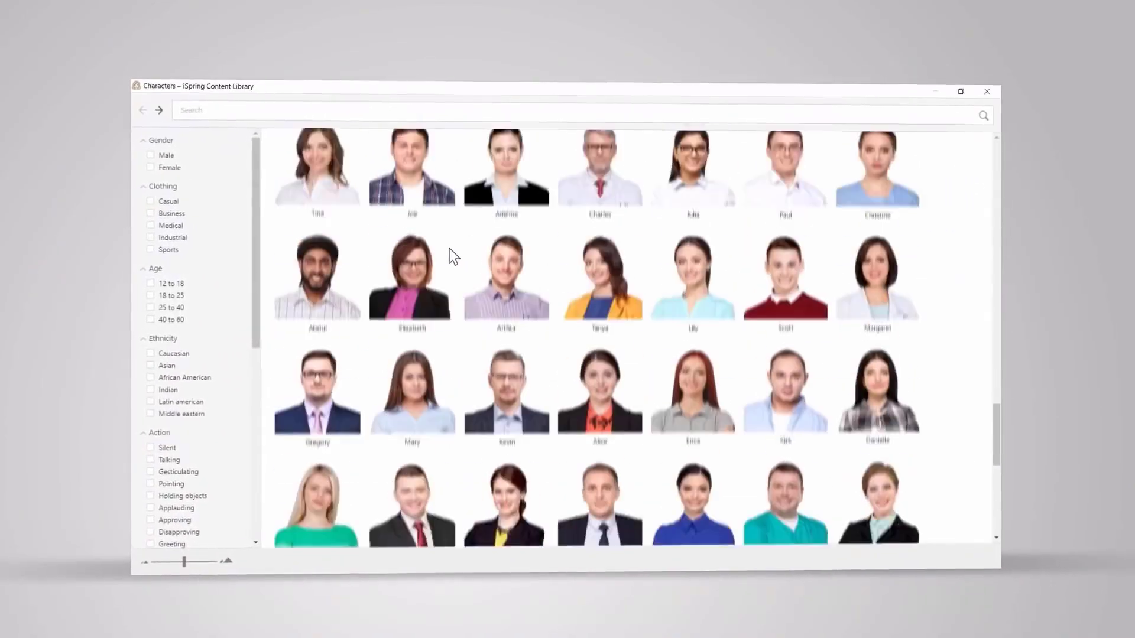
pyautogui.scroll(-3, 476, 258)
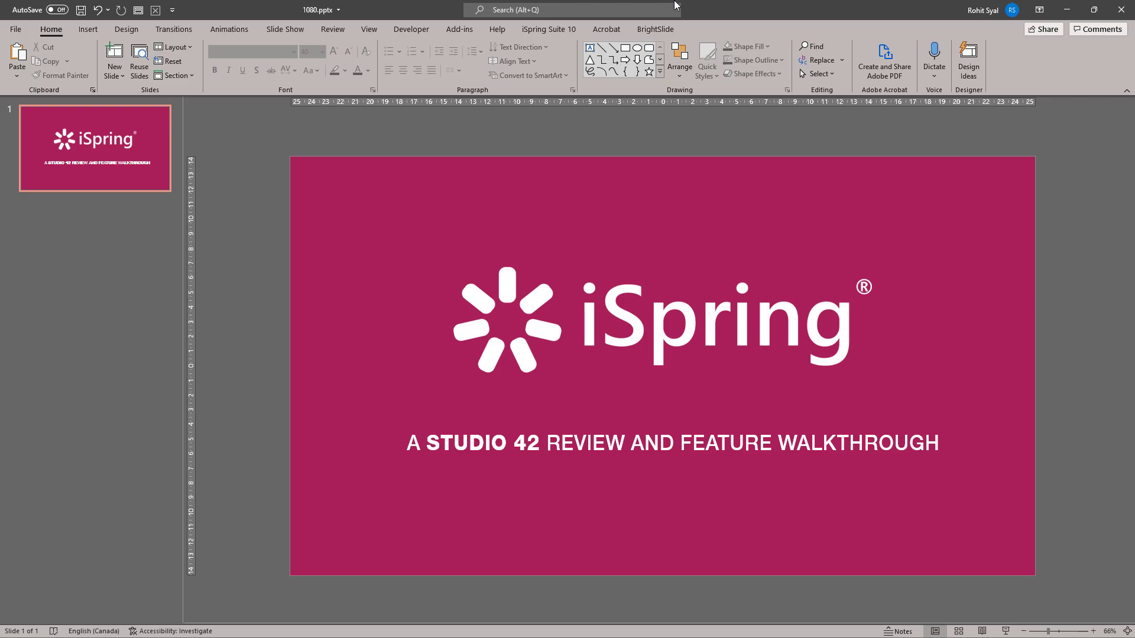
# In iSpring Suite 10 Quick Start, review Quizzes, Simulations, Screencasts, Interactions, Books, then Courses
pyautogui.click(533, 33)
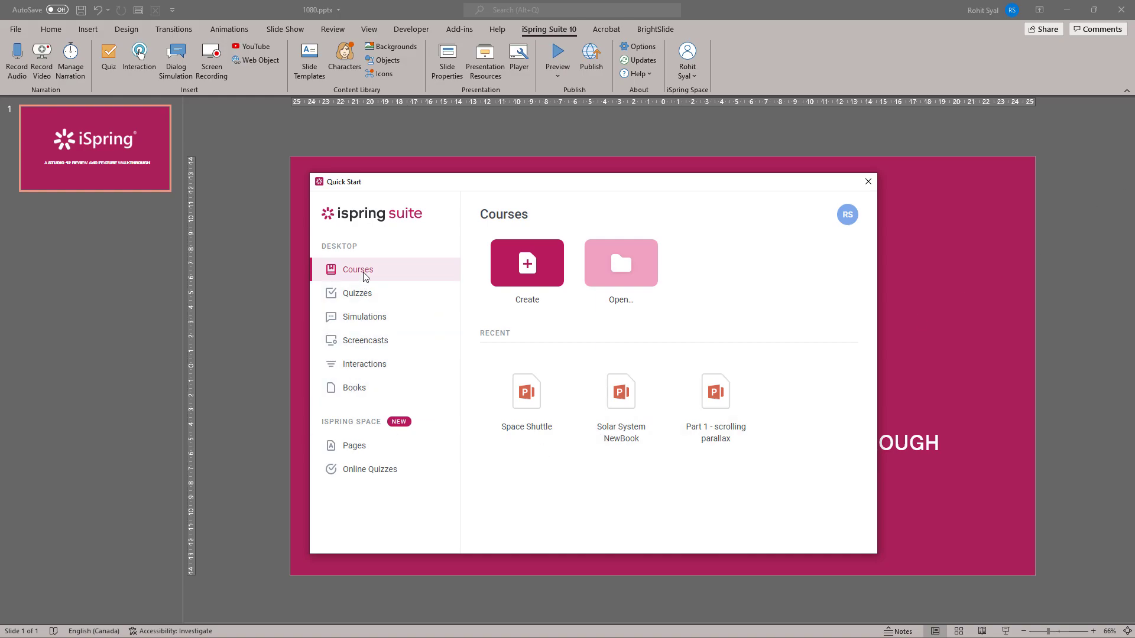
pyautogui.click(367, 298)
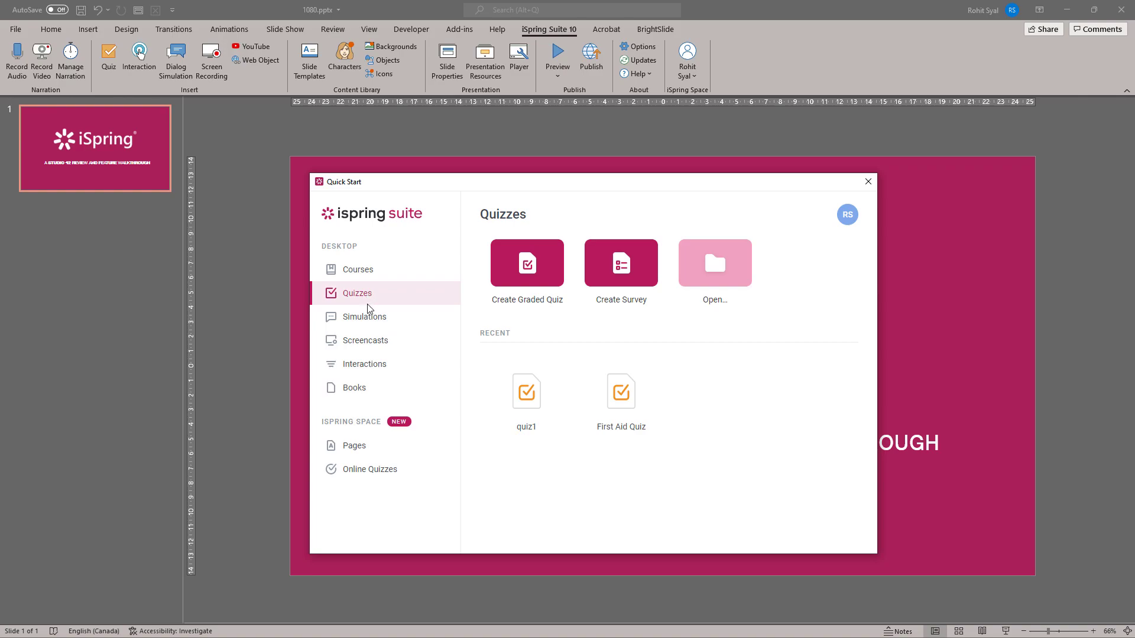
pyautogui.click(368, 318)
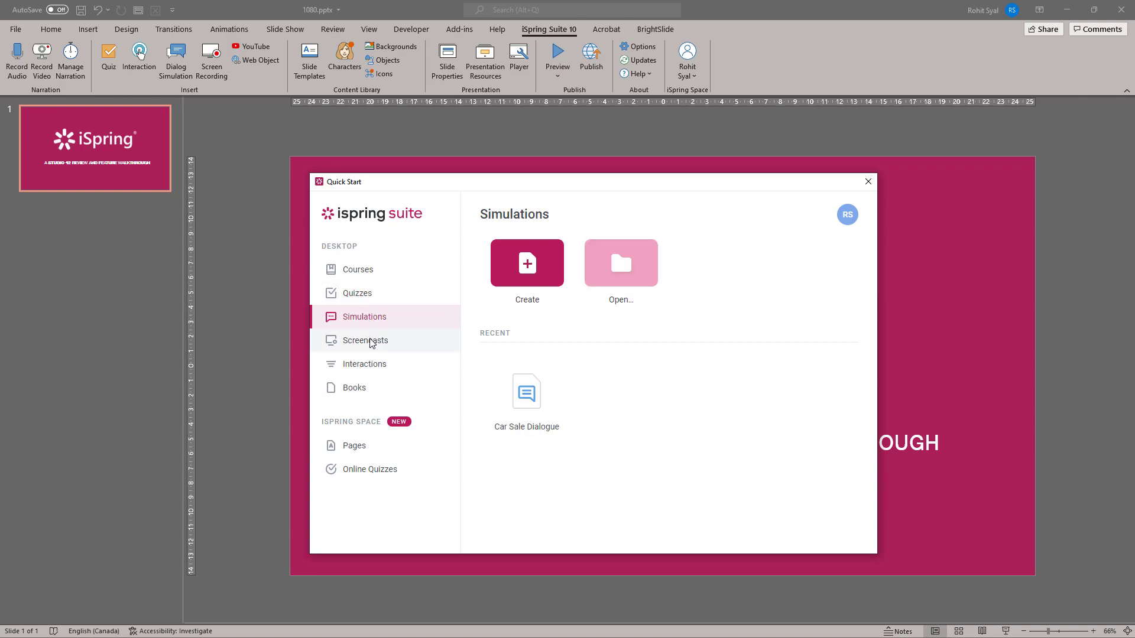
pyautogui.click(371, 343)
pyautogui.click(368, 363)
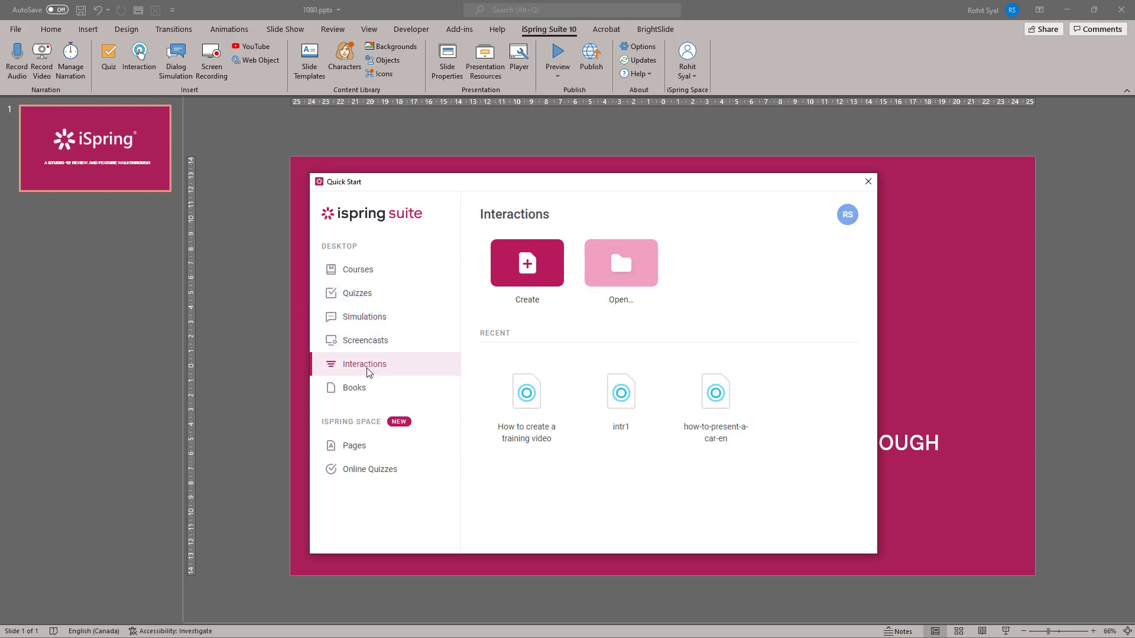
pyautogui.click(365, 388)
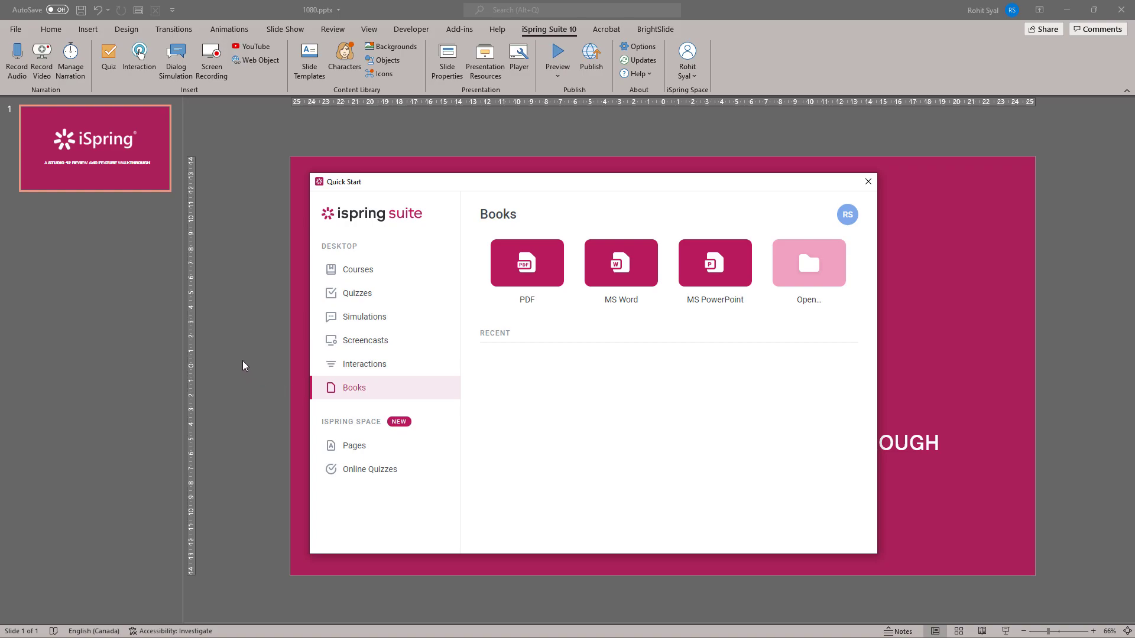
pyautogui.click(355, 276)
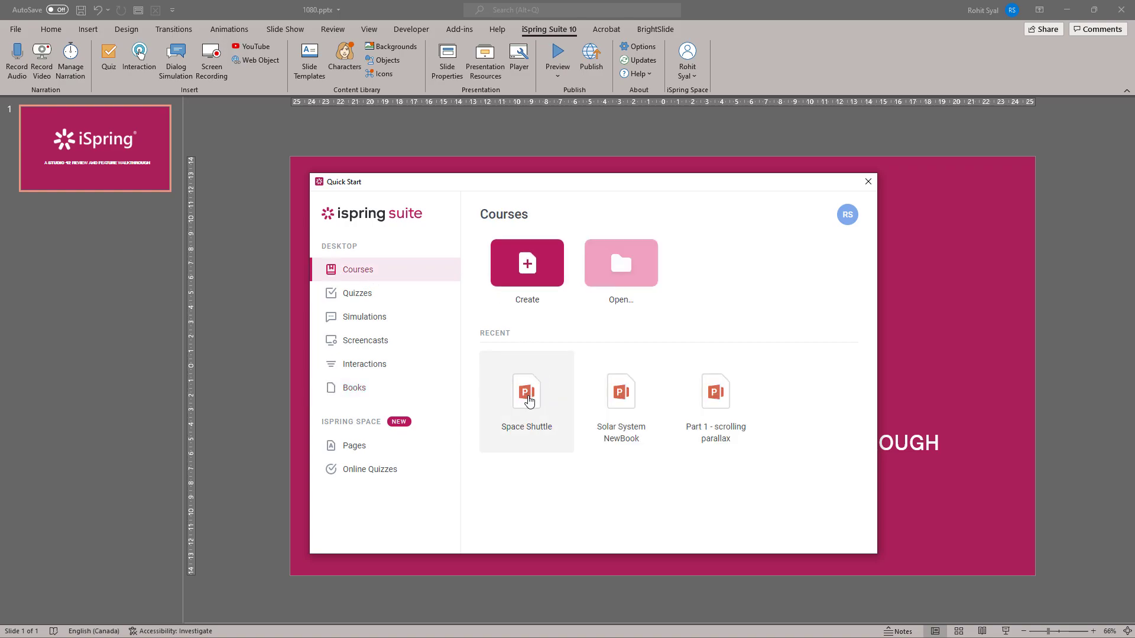
pyautogui.click(530, 402)
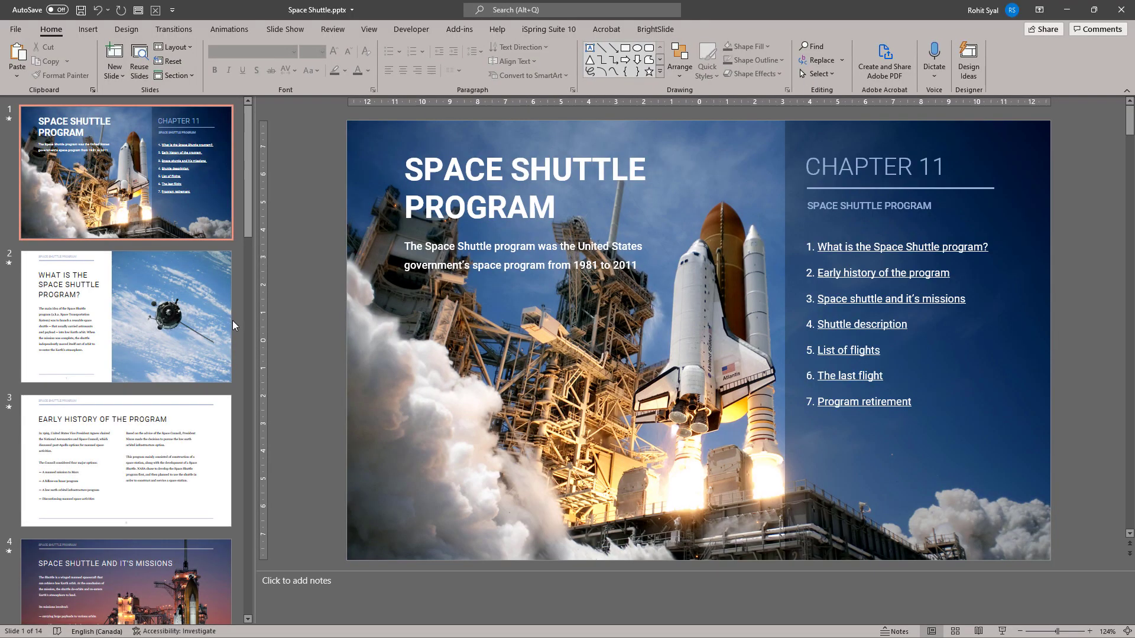
pyautogui.moveTo(249, 181)
pyautogui.mouseDown()
pyautogui.moveTo(258, 342)
pyautogui.moveTo(240, 558)
pyautogui.moveTo(255, 314)
pyautogui.moveTo(246, 160)
pyautogui.mouseUp()
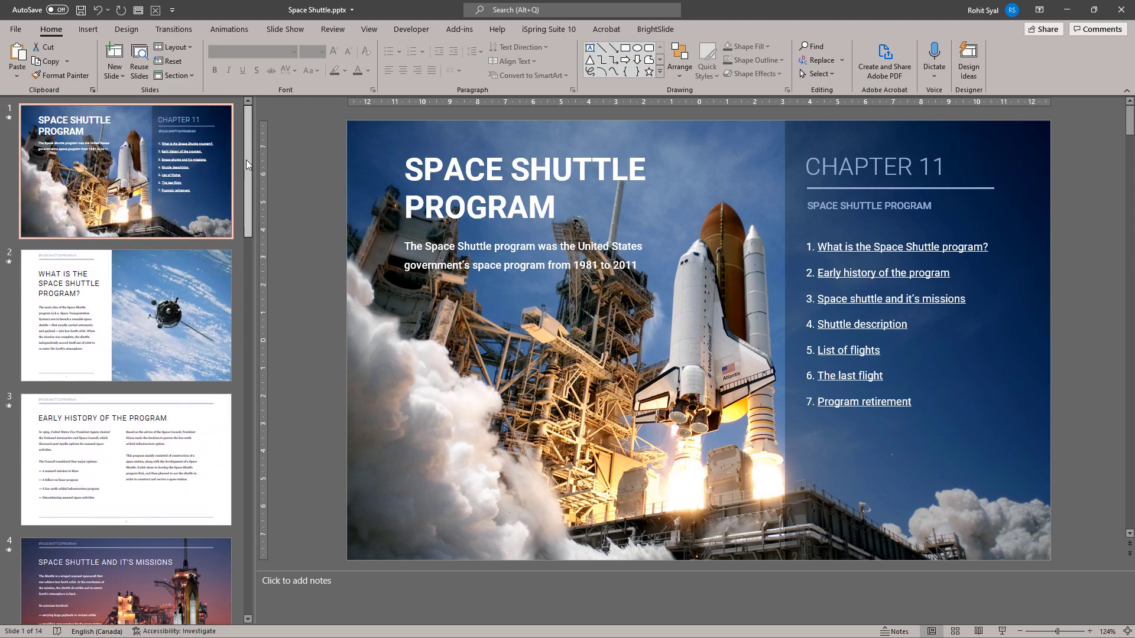
pyautogui.click(444, 260)
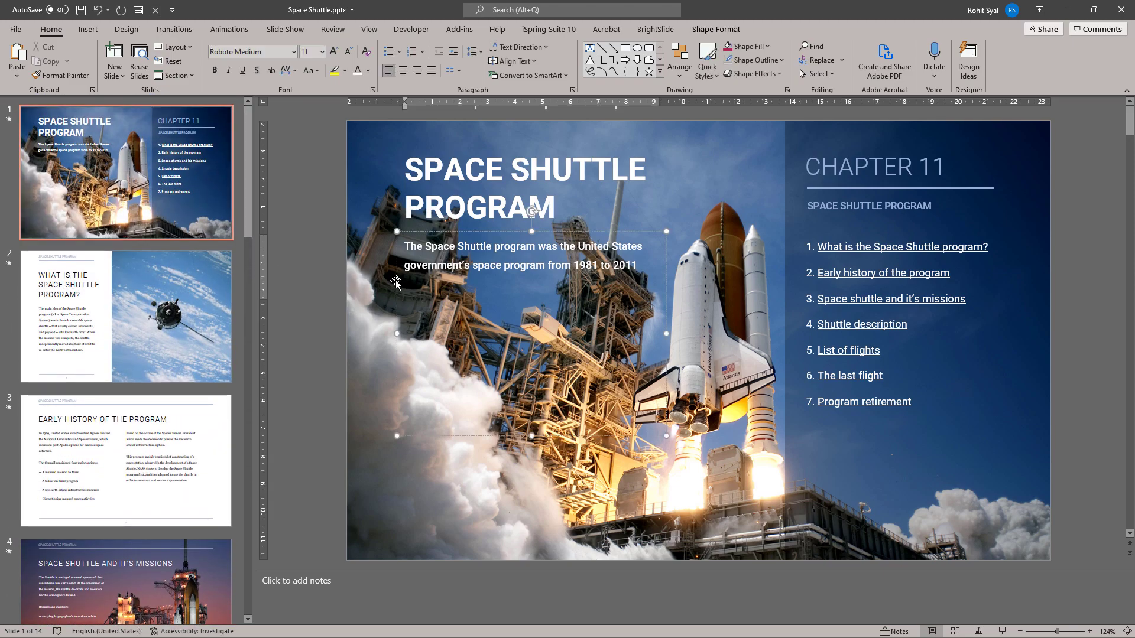
pyautogui.click(475, 175)
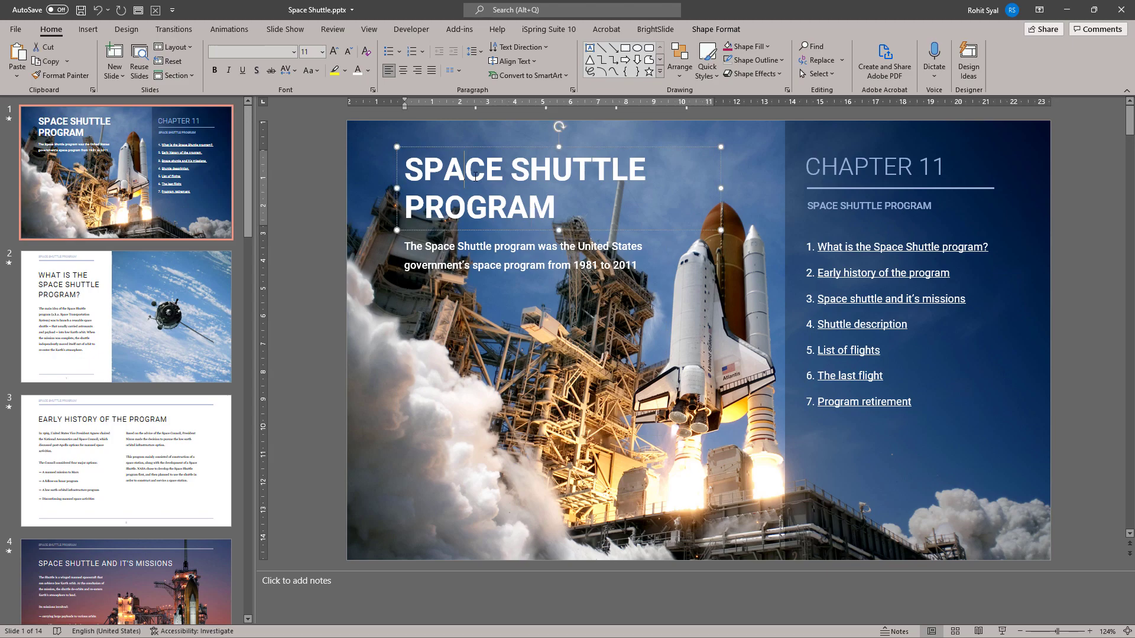
pyautogui.click(818, 245)
pyautogui.click(798, 130)
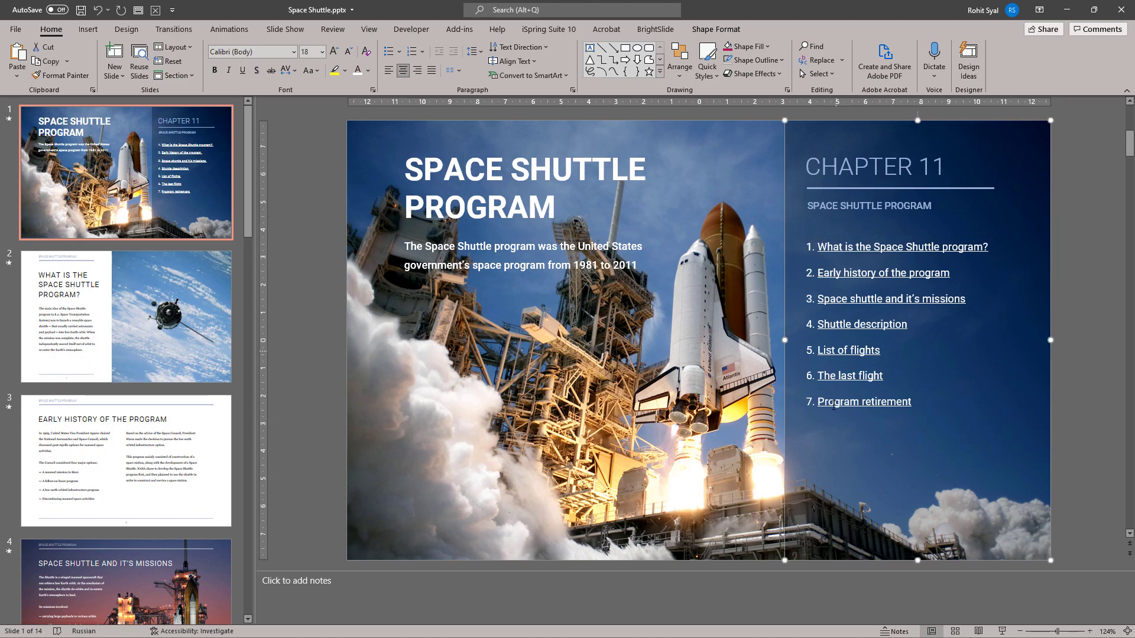
pyautogui.click(310, 342)
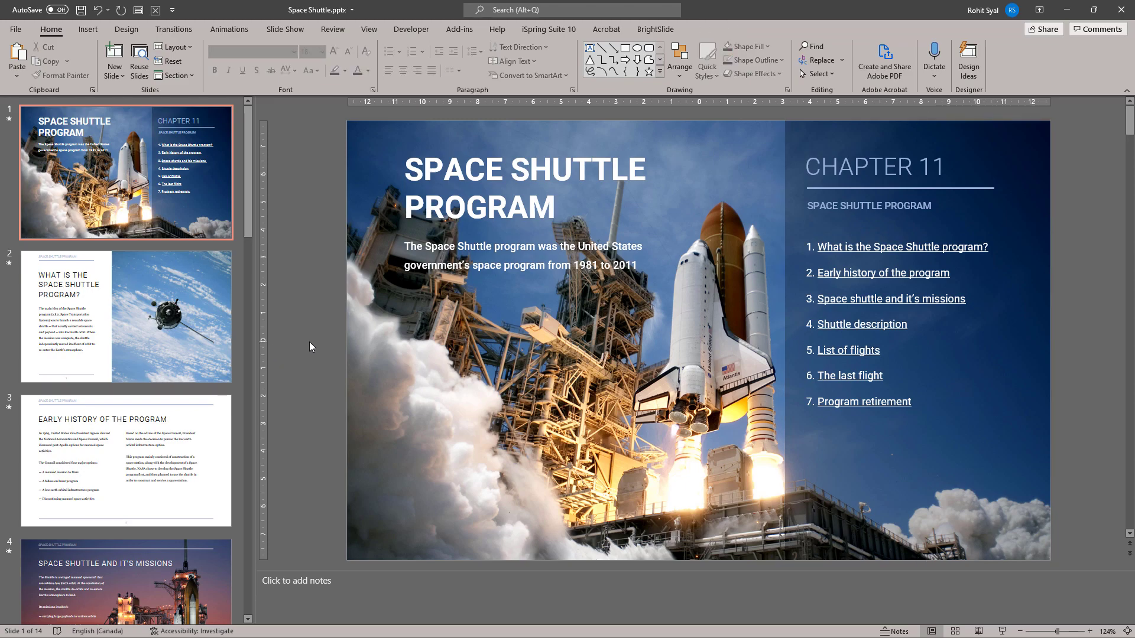
# Open the Space Shuttle course in iSpring Suite Preview, maximized
pyautogui.click(544, 31)
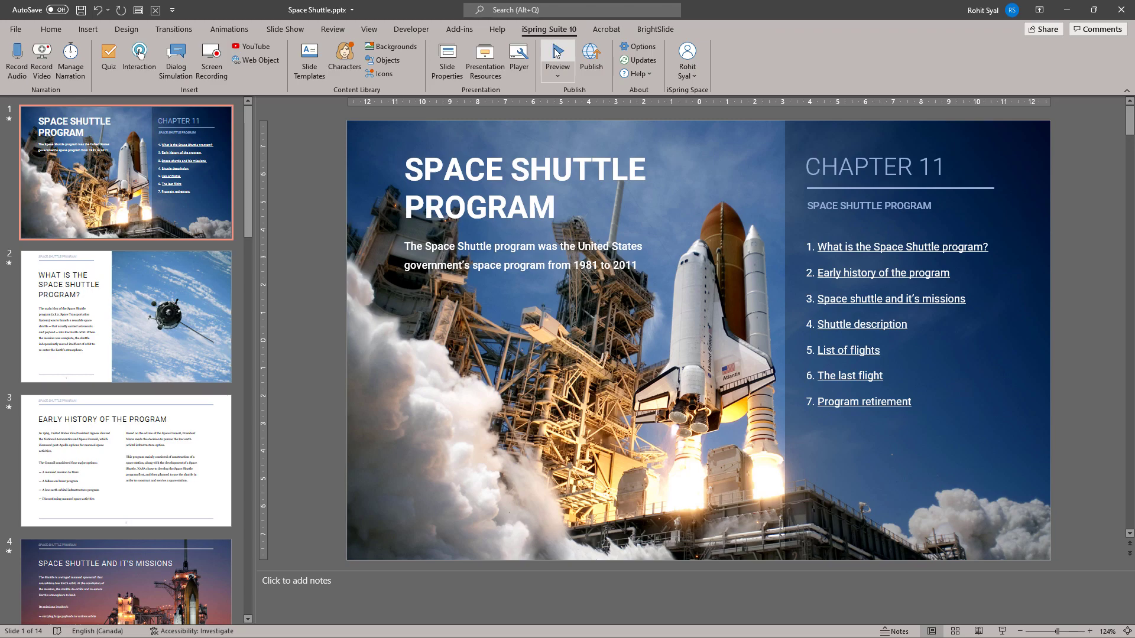
pyautogui.click(557, 53)
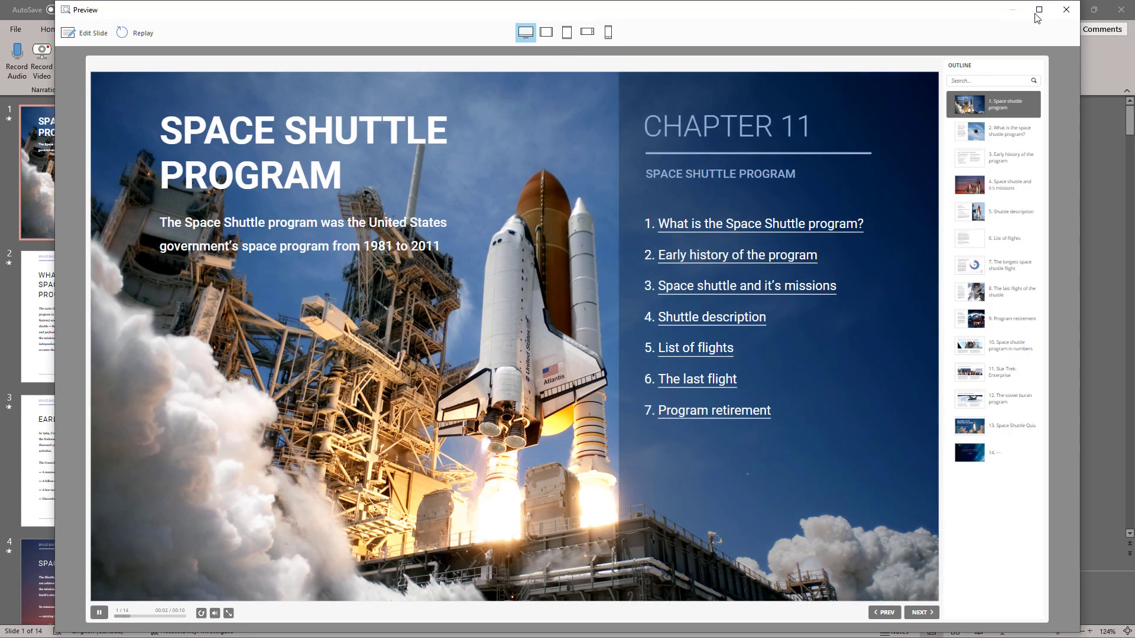
pyautogui.click(1039, 10)
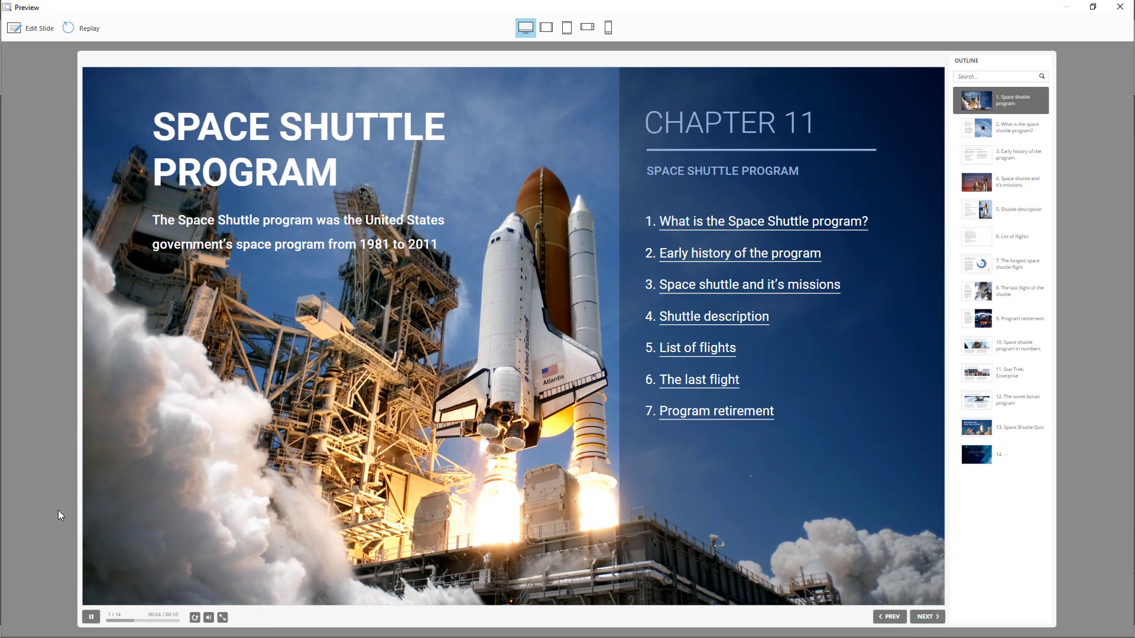
# Play the course in landscape and portrait tablet and phone views, then return to desktop view
pyautogui.click(545, 33)
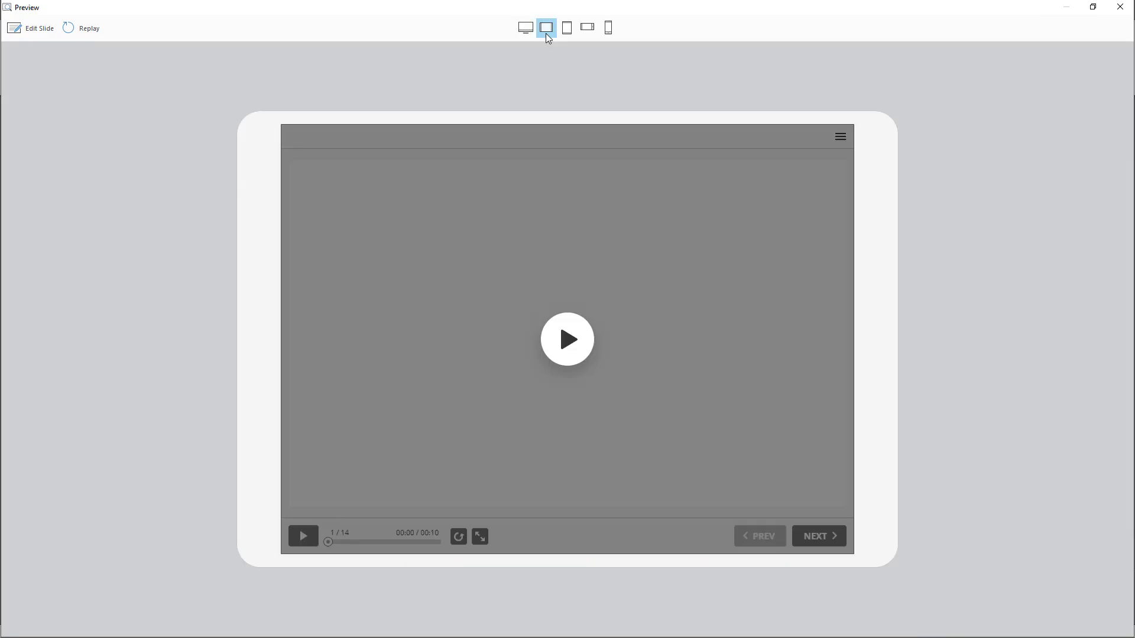
pyautogui.click(566, 34)
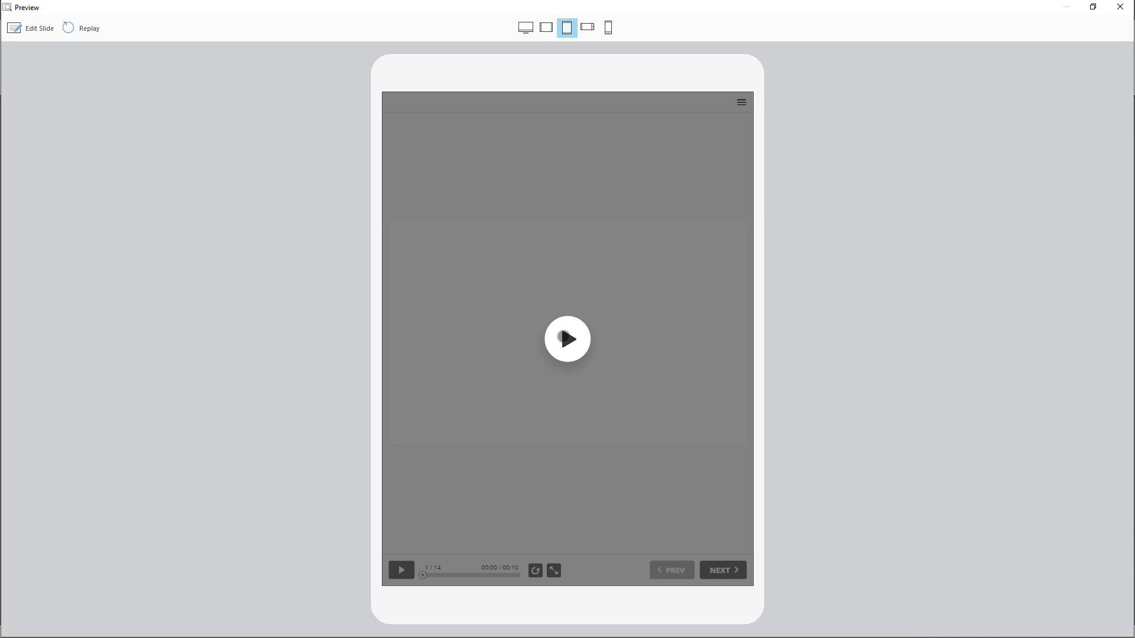
pyautogui.click(565, 337)
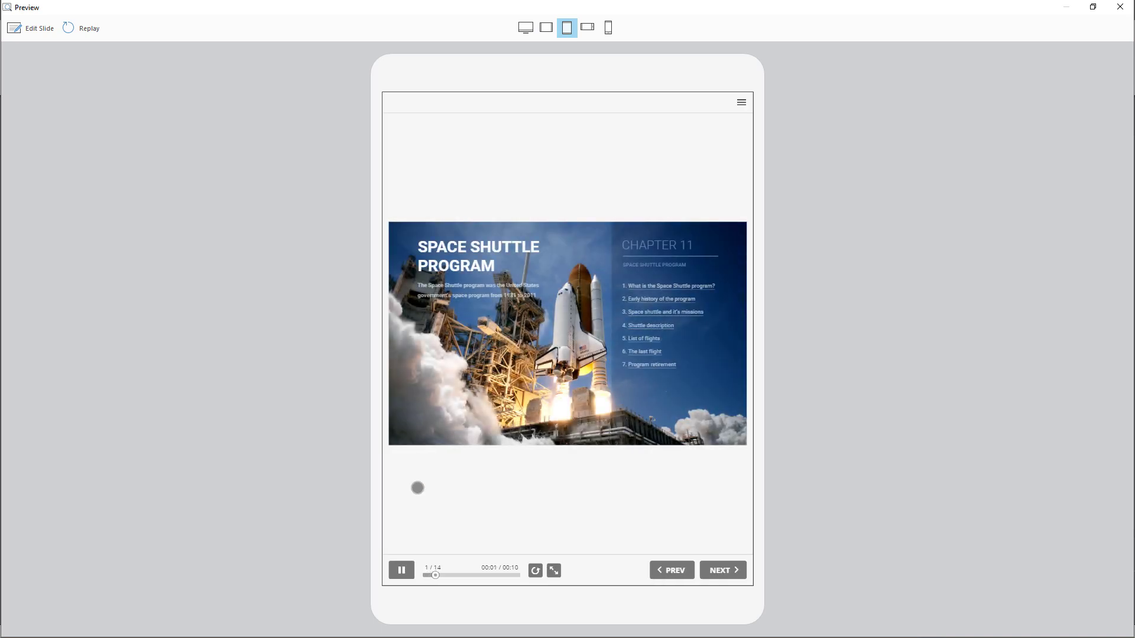
pyautogui.click(401, 570)
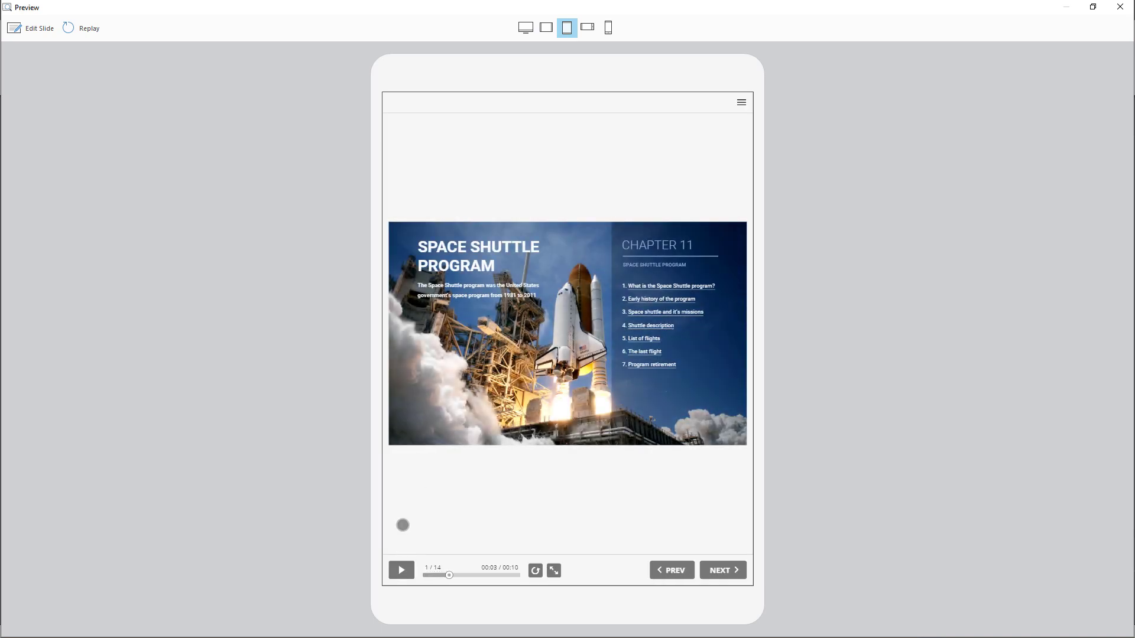
pyautogui.click(594, 31)
pyautogui.click(609, 31)
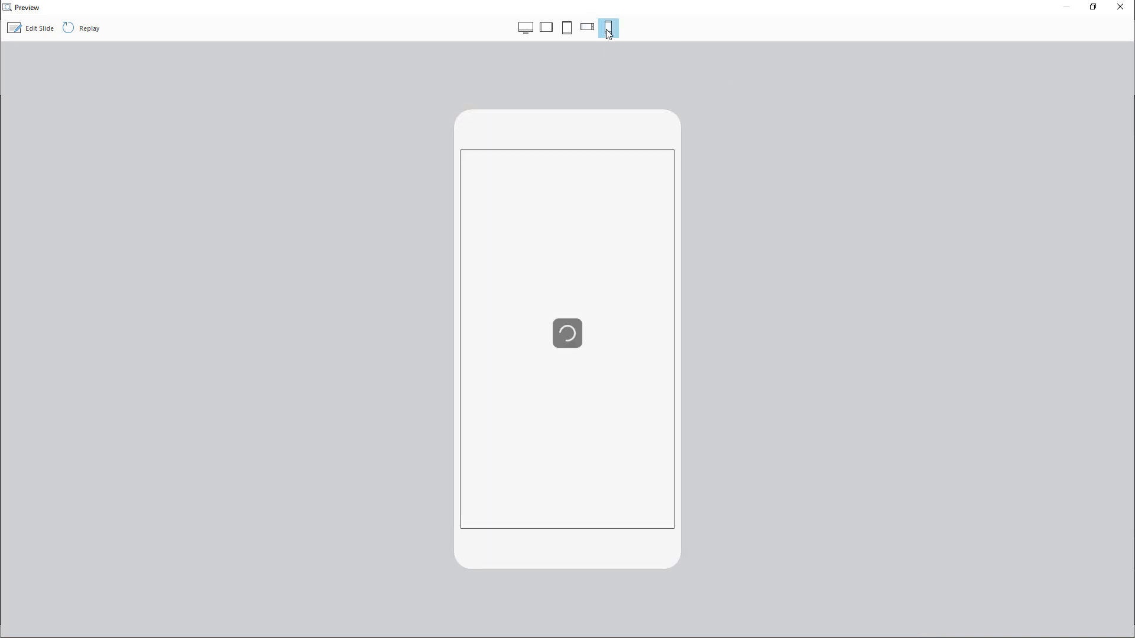
pyautogui.click(526, 27)
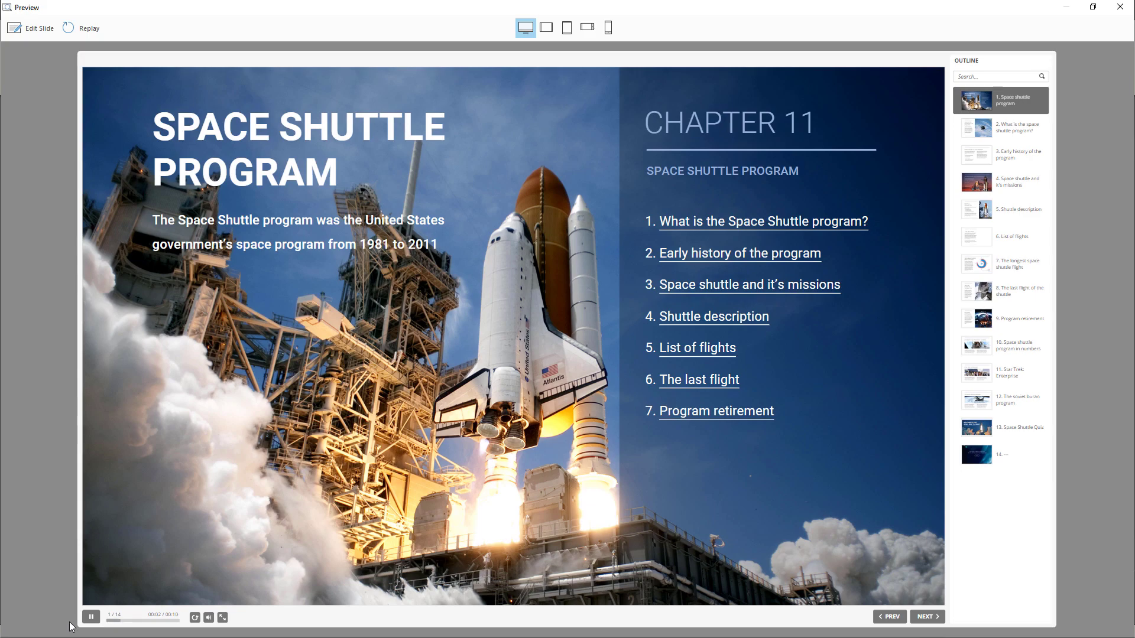
pyautogui.click(91, 617)
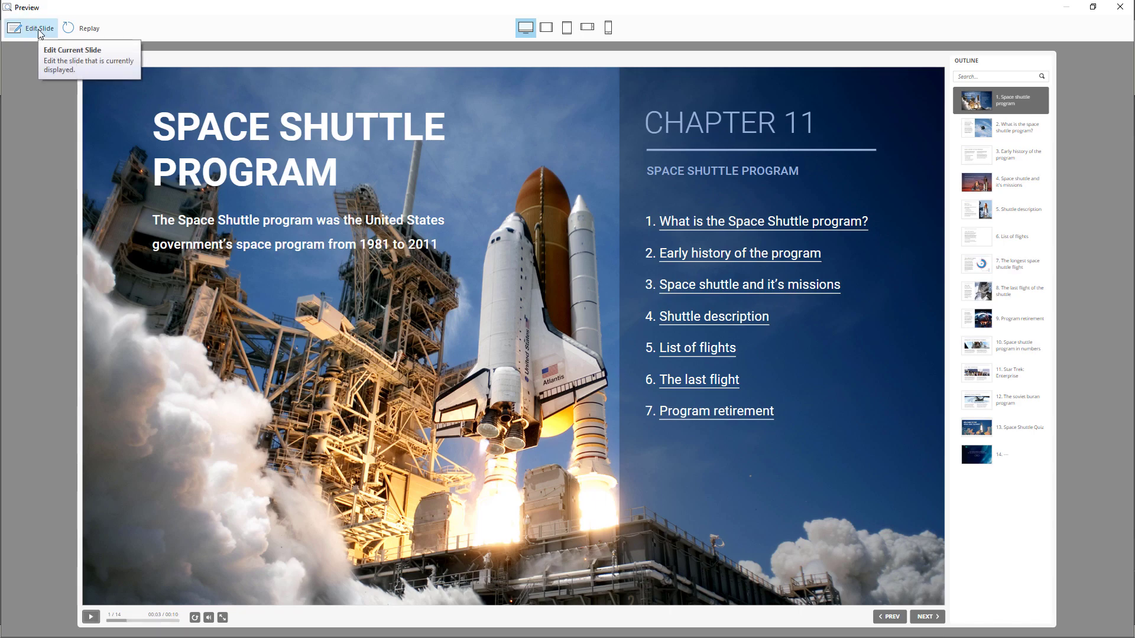
# Open the Narration Editor and select the first narration audio clip
pyautogui.click(39, 31)
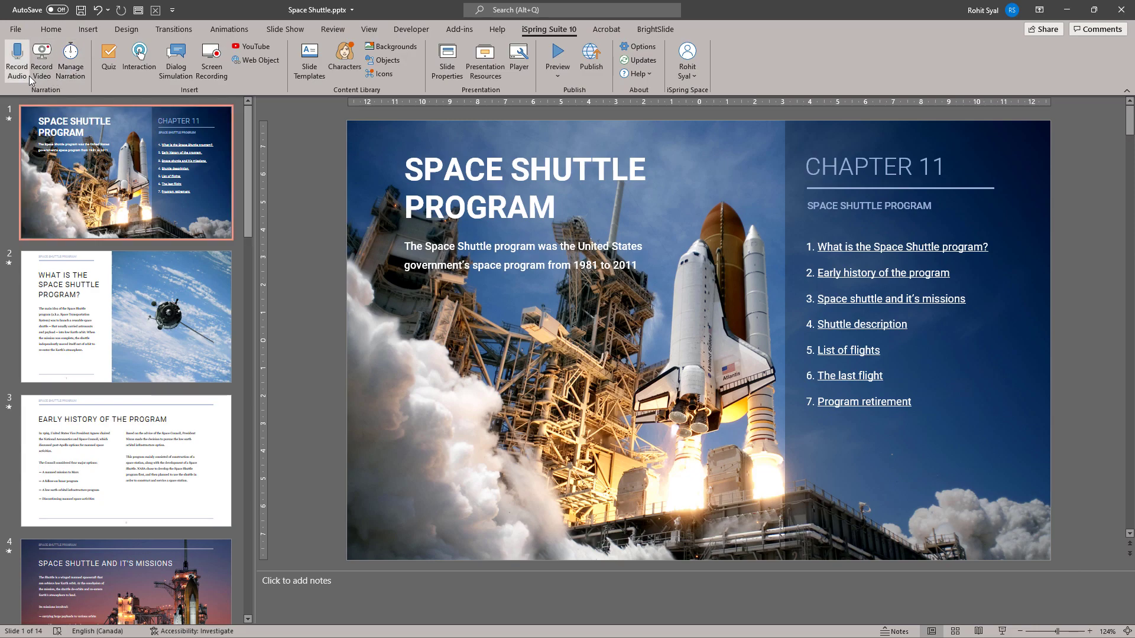
pyautogui.click(72, 80)
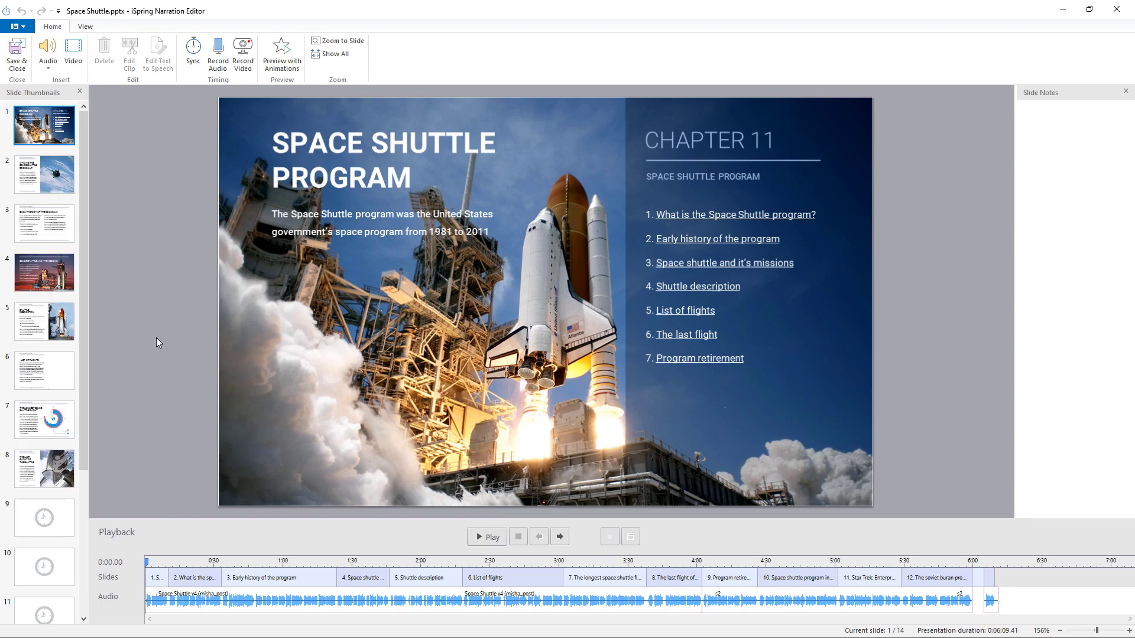
pyautogui.moveTo(81, 302); pyautogui.dragTo(87, 438)
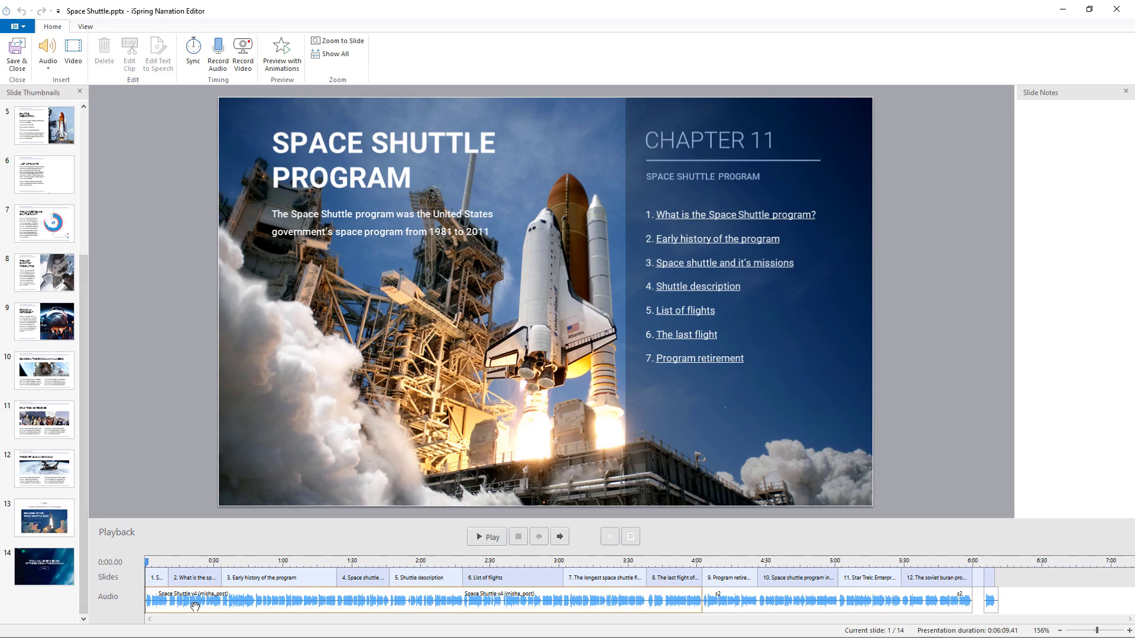
pyautogui.click(366, 605)
pyautogui.click(361, 606)
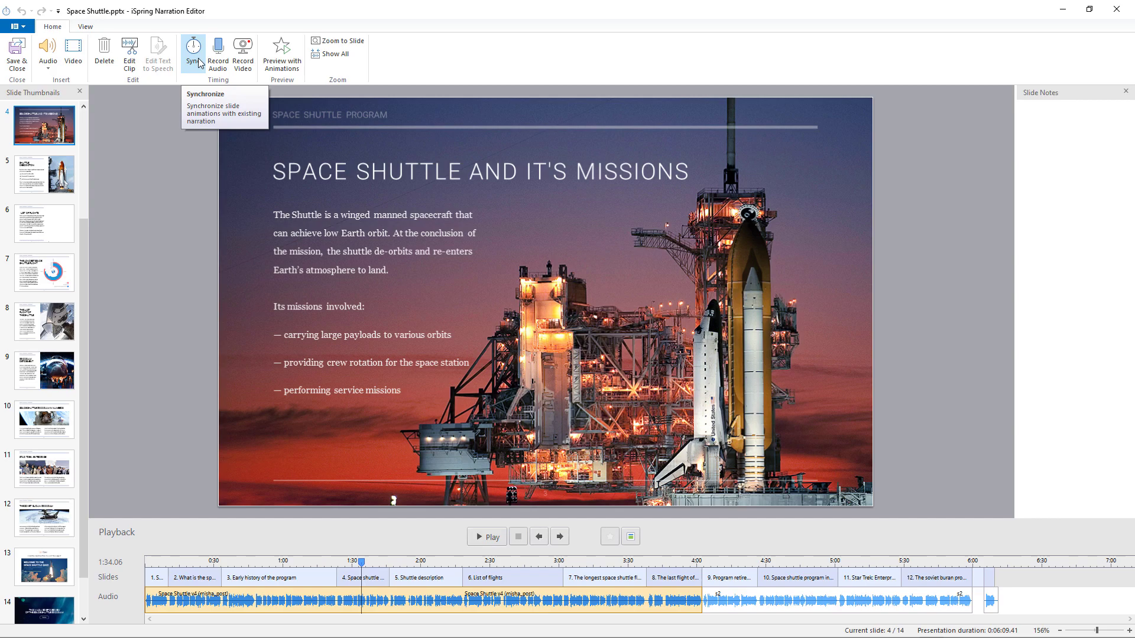
# View the clip's waveform in the Audio Editor, then close the Narration Editor without saving
pyautogui.click(130, 65)
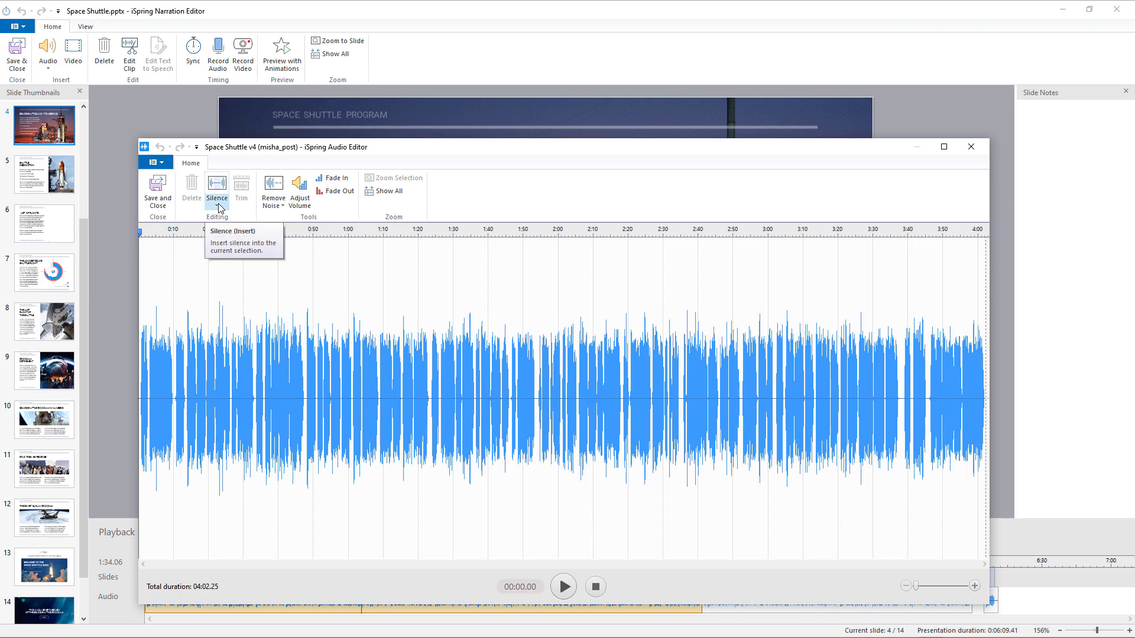
pyautogui.click(970, 147)
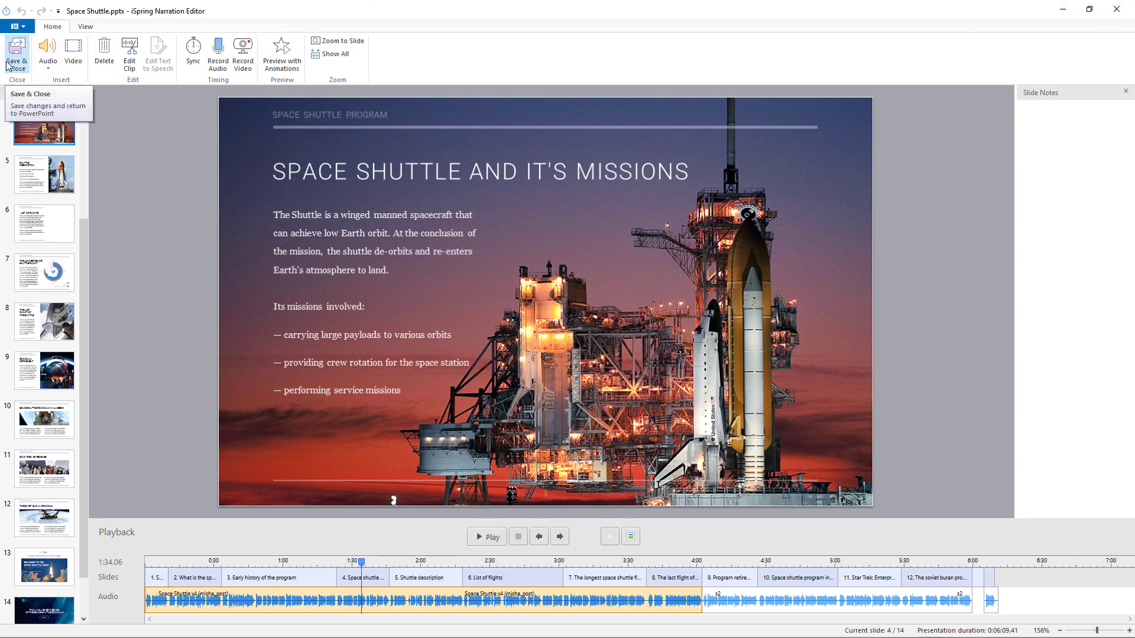
pyautogui.click(1116, 8)
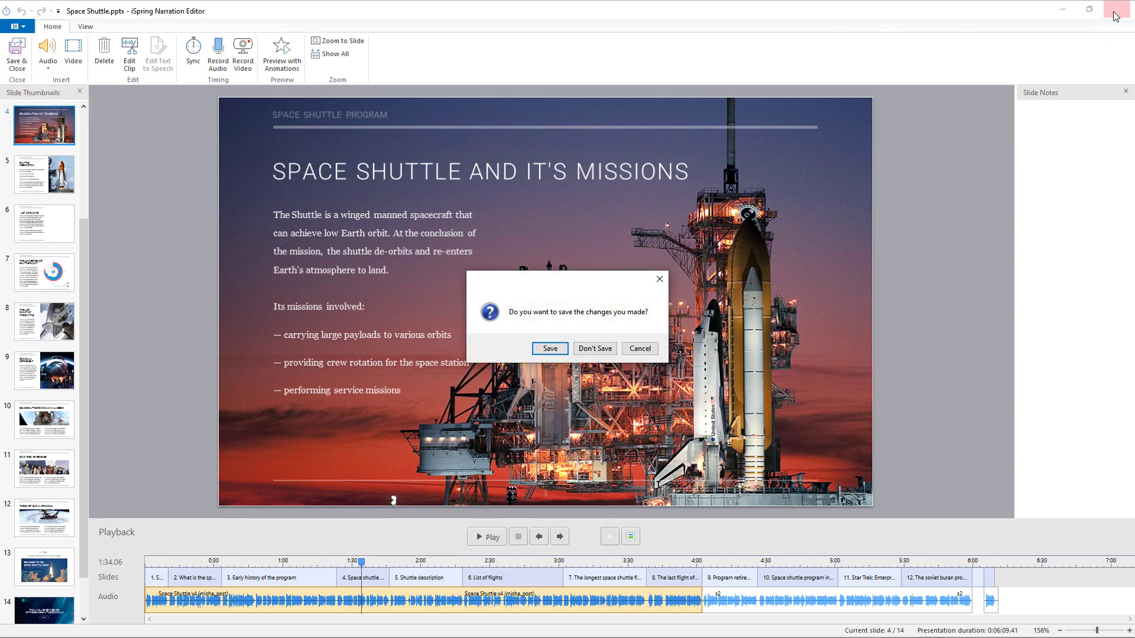
pyautogui.click(612, 354)
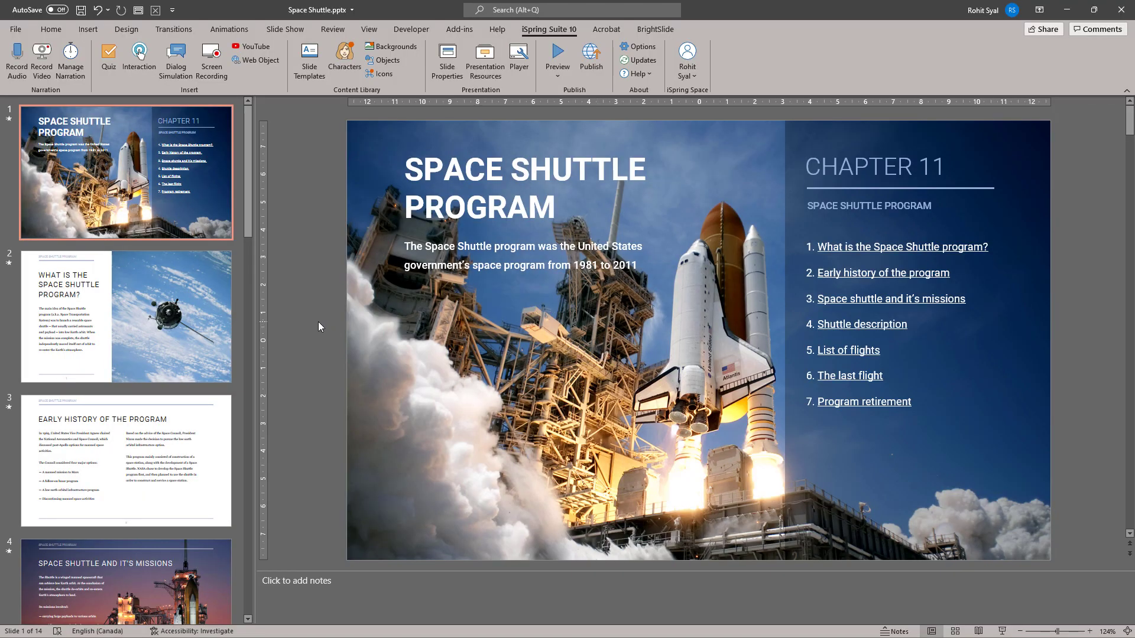
# Preview the course, pause, and scroll the 'List of flights' web page
pyautogui.click(555, 57)
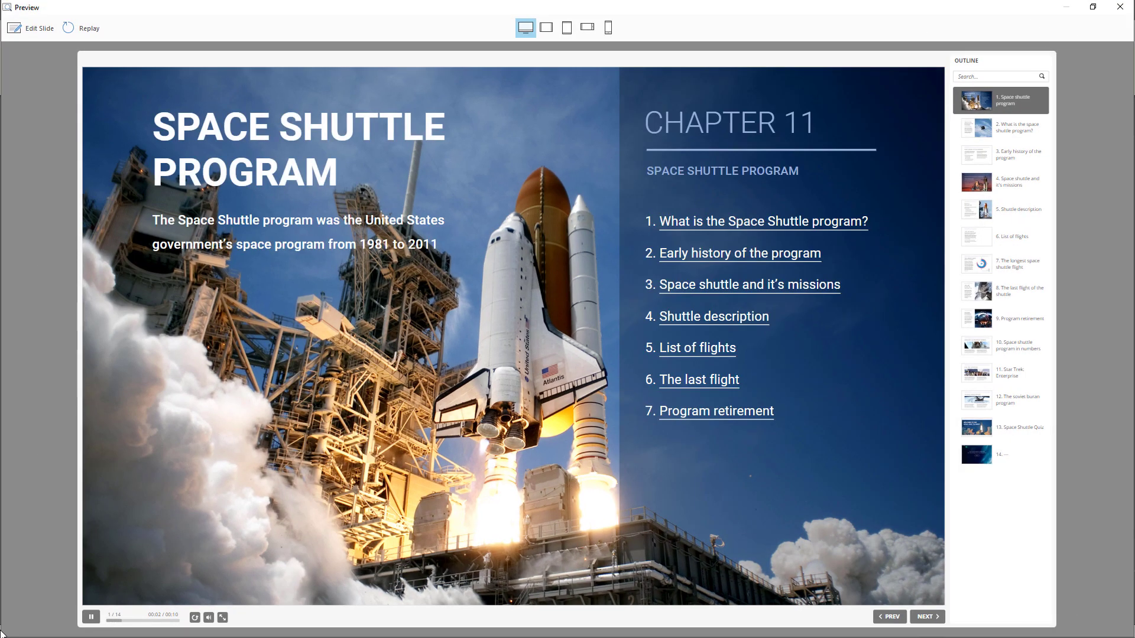
pyautogui.click(91, 617)
pyautogui.click(703, 354)
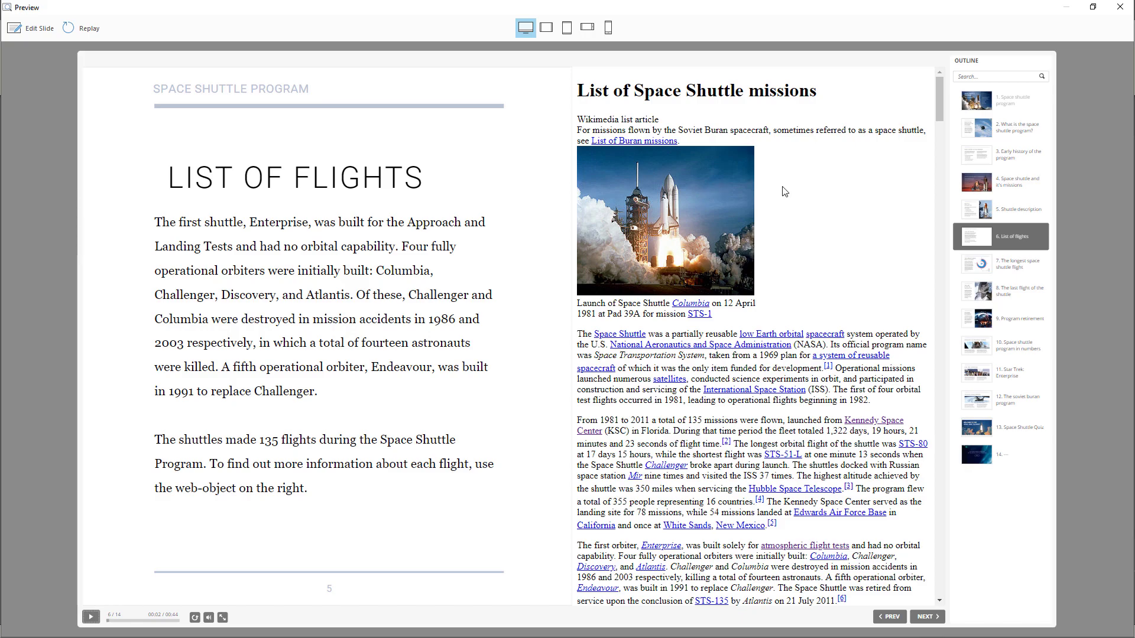
pyautogui.scroll(-5, 784, 190)
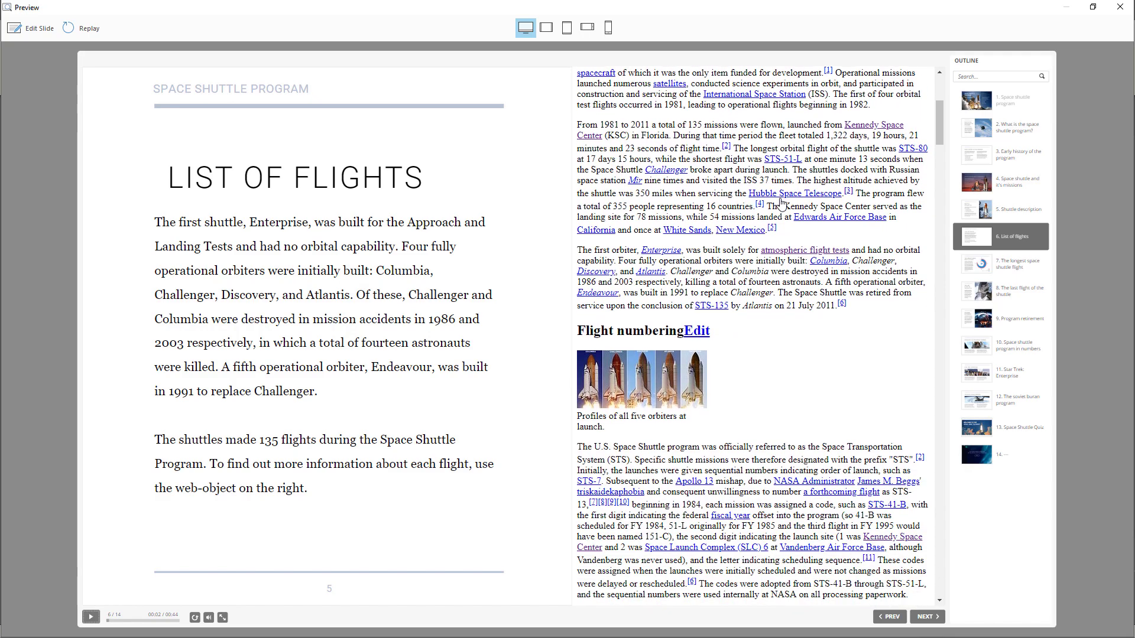
pyautogui.scroll(-5, 782, 203)
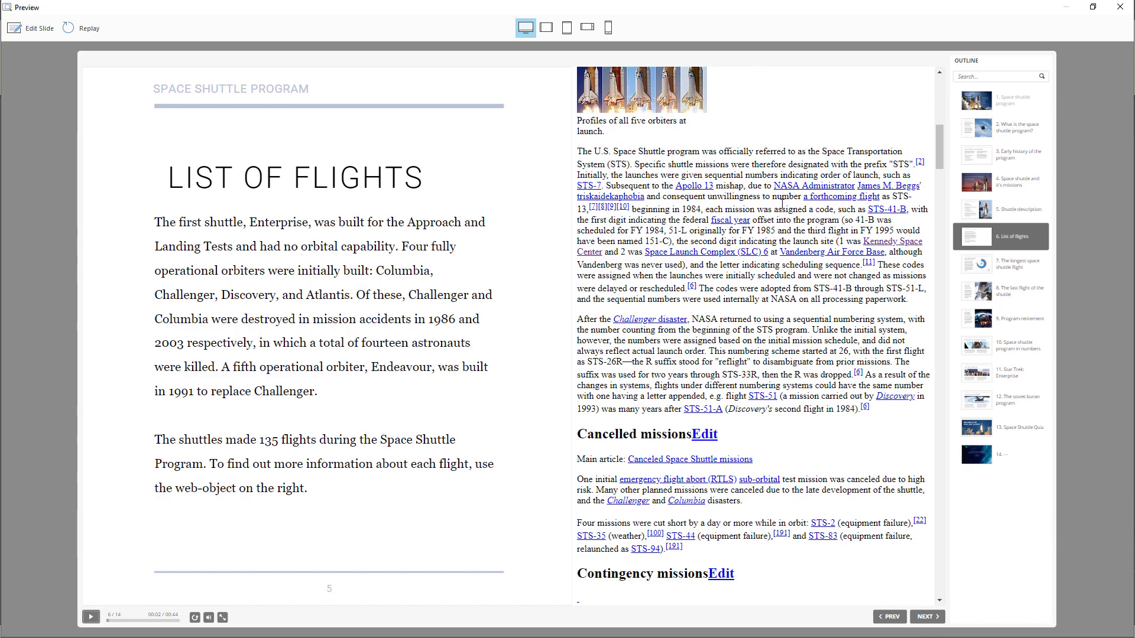
pyautogui.scroll(7, 782, 203)
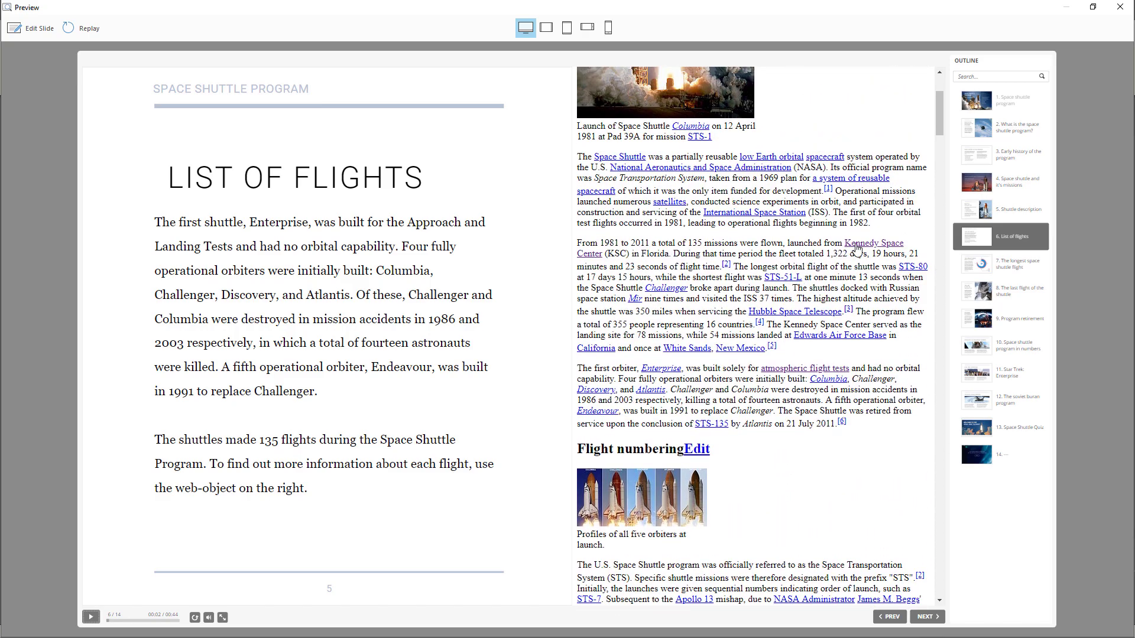
# Browse the Kennedy Space Center article, then jump to slide 13's Space Shuttle Quiz welcome
pyautogui.click(856, 247)
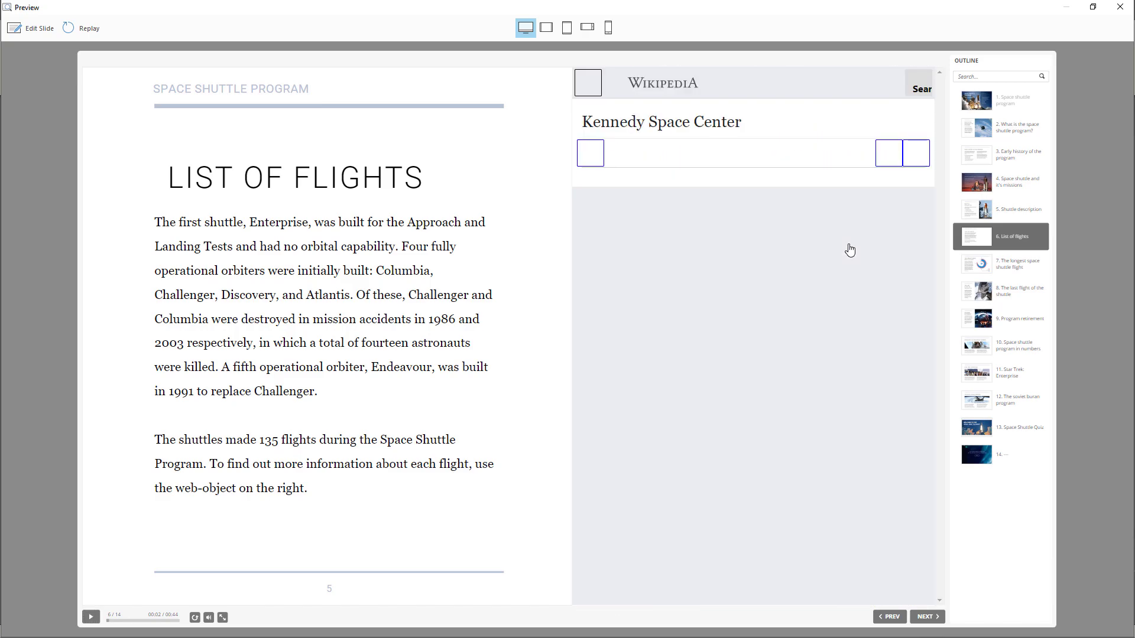
pyautogui.scroll(-10, 787, 258)
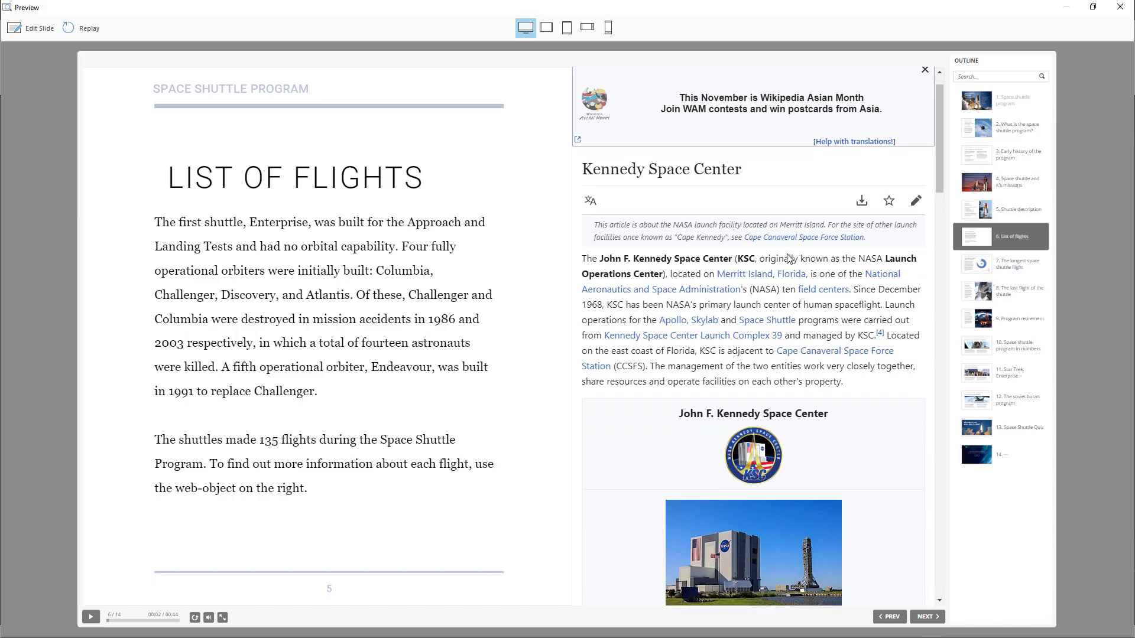
pyautogui.scroll(-9, 795, 283)
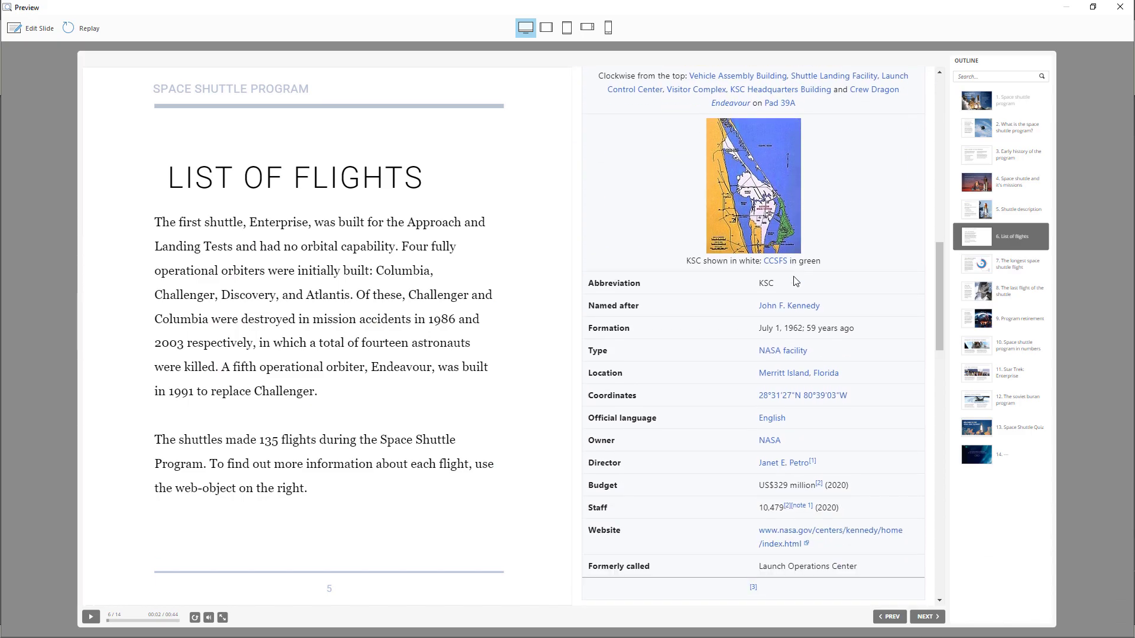
pyautogui.scroll(7, 794, 284)
pyautogui.scroll(12, 795, 284)
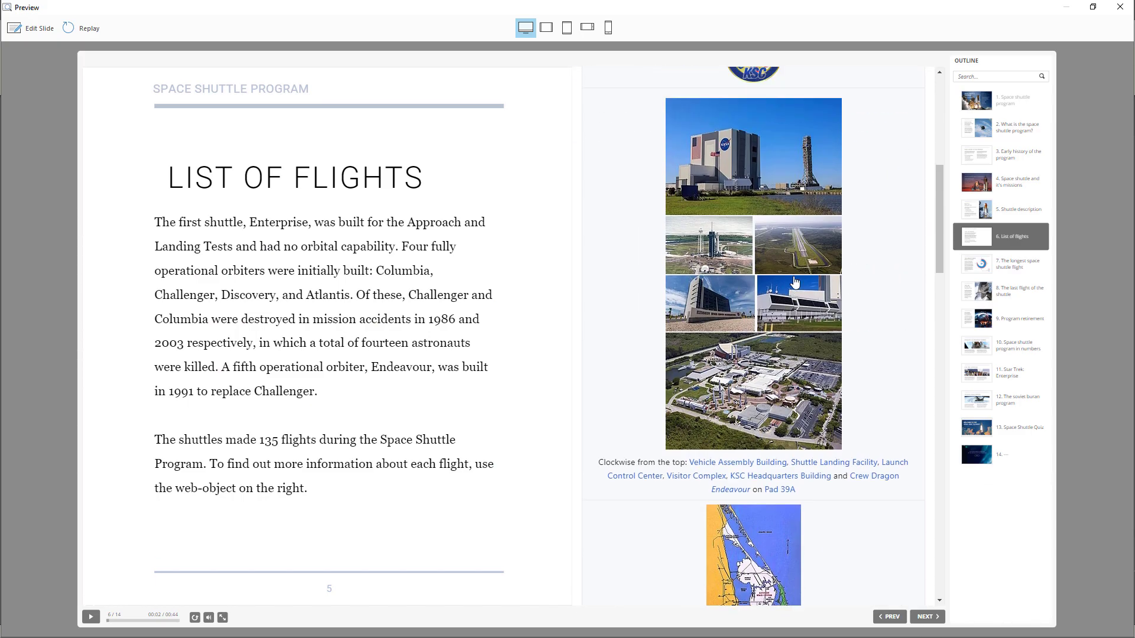
pyautogui.moveTo(795, 275)
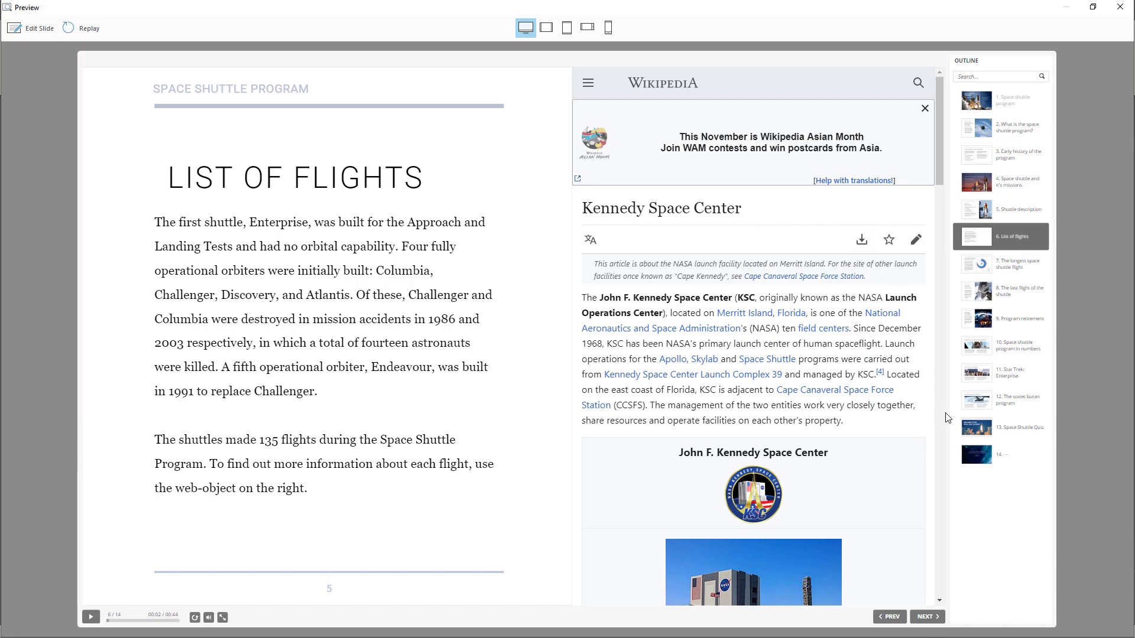
pyautogui.click(968, 429)
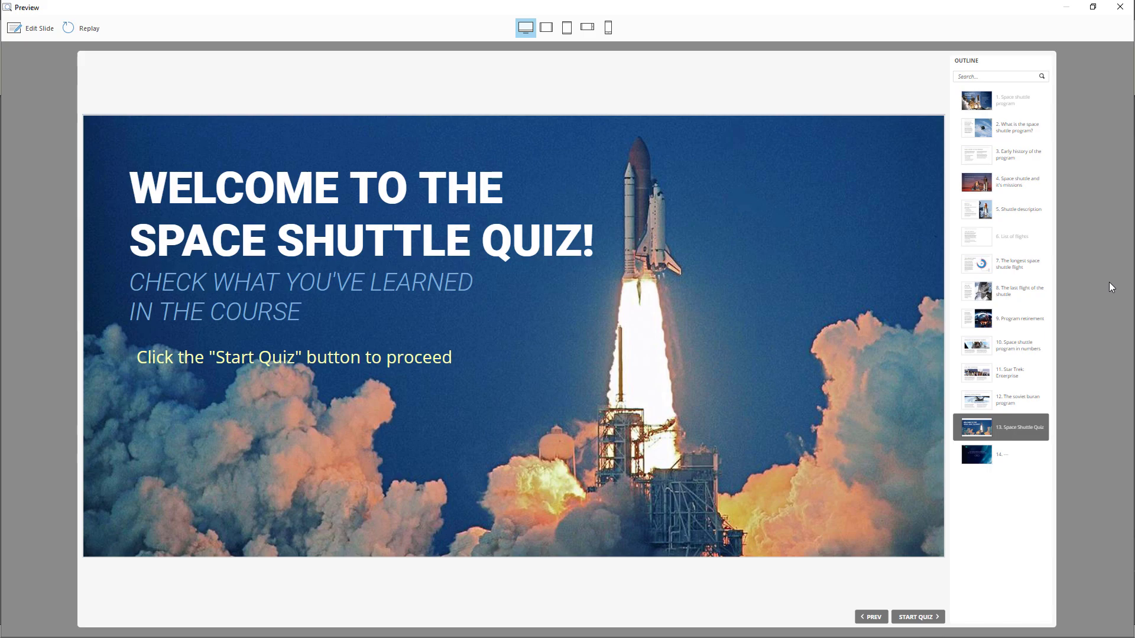
# Close Preview, open Publish, and compare the Video and HTML5 output formats
pyautogui.click(1120, 7)
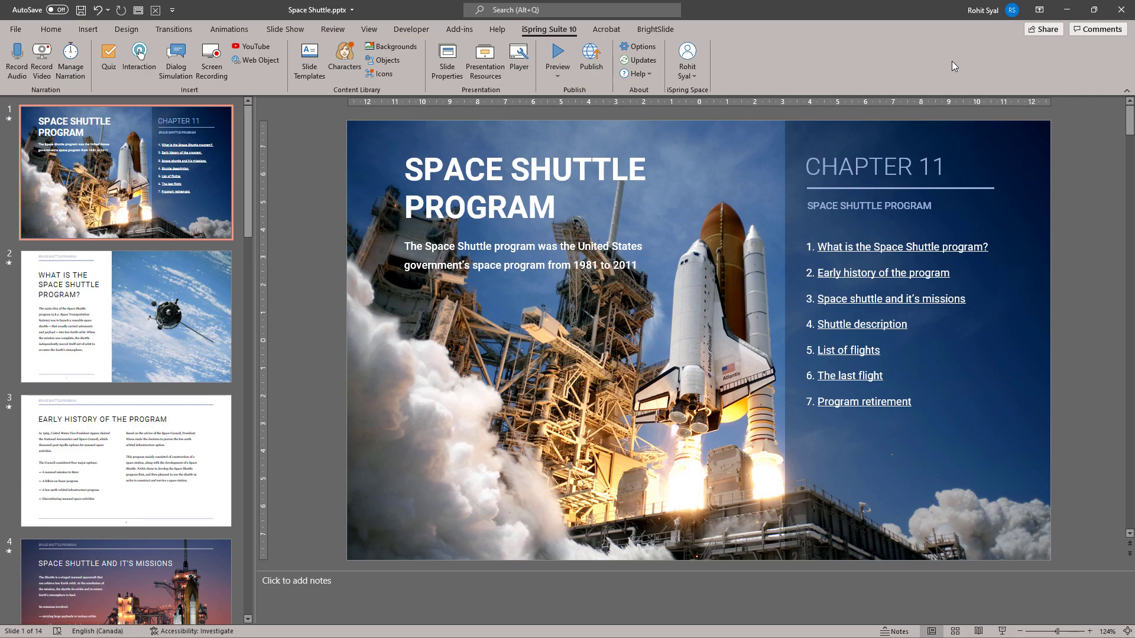
pyautogui.click(588, 65)
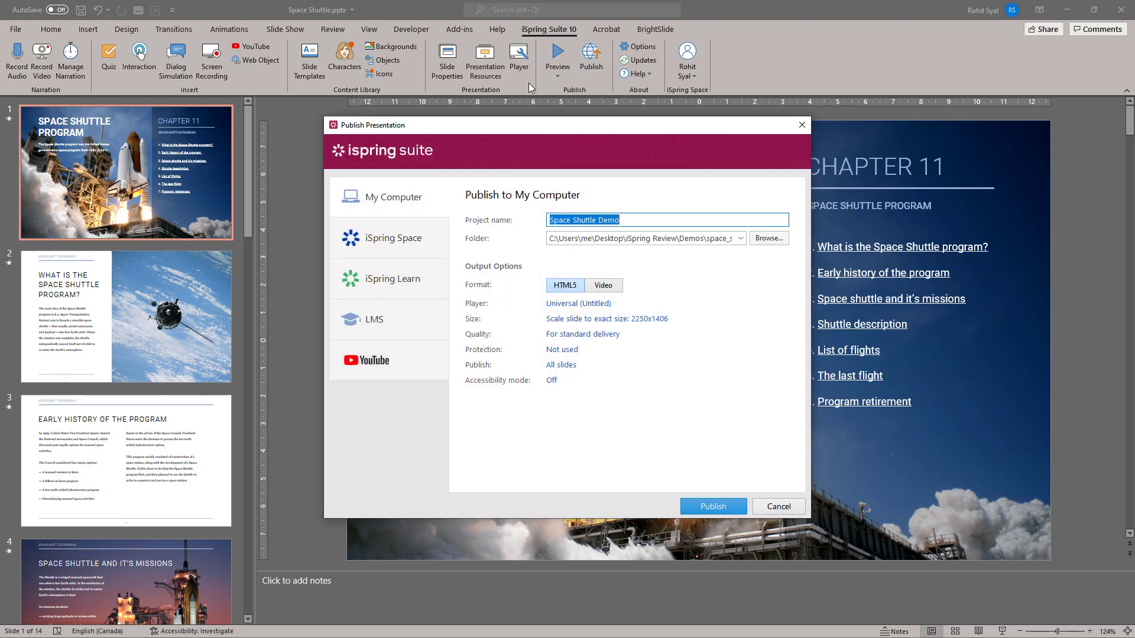
pyautogui.moveTo(471, 126)
pyautogui.mouseDown()
pyautogui.moveTo(462, 154)
pyautogui.moveTo(467, 138)
pyautogui.mouseUp()
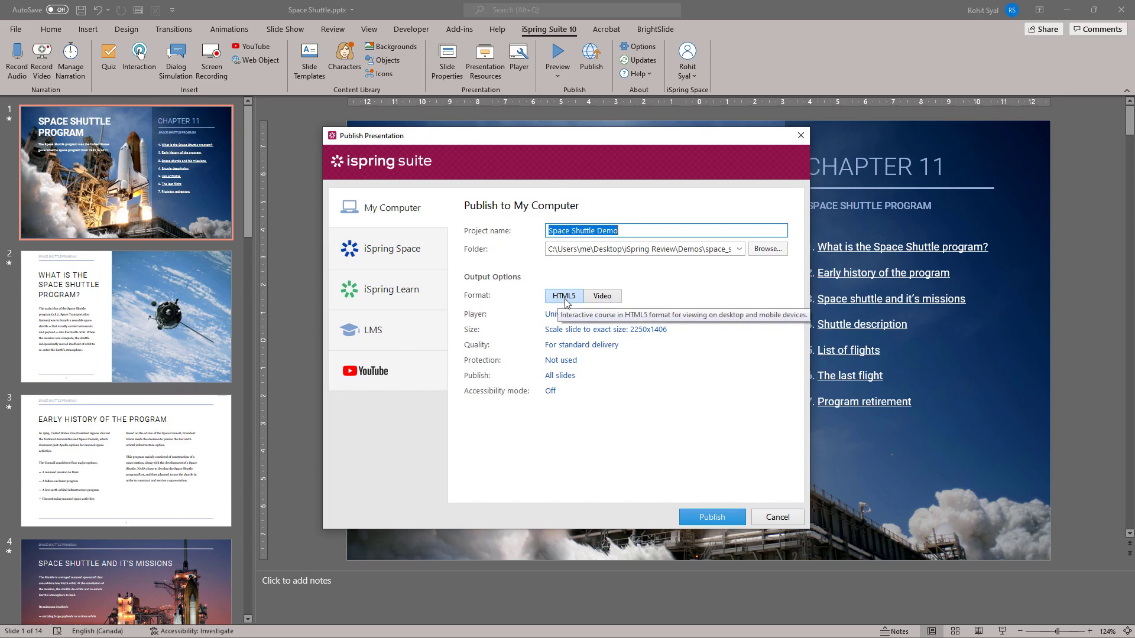
pyautogui.click(604, 301)
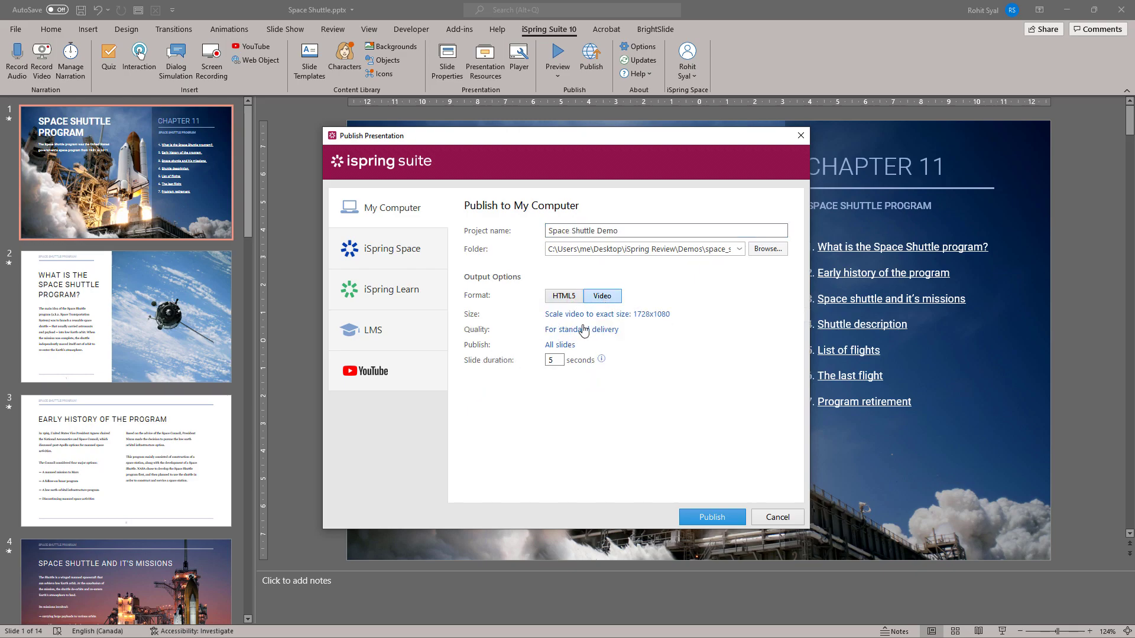
pyautogui.click(564, 298)
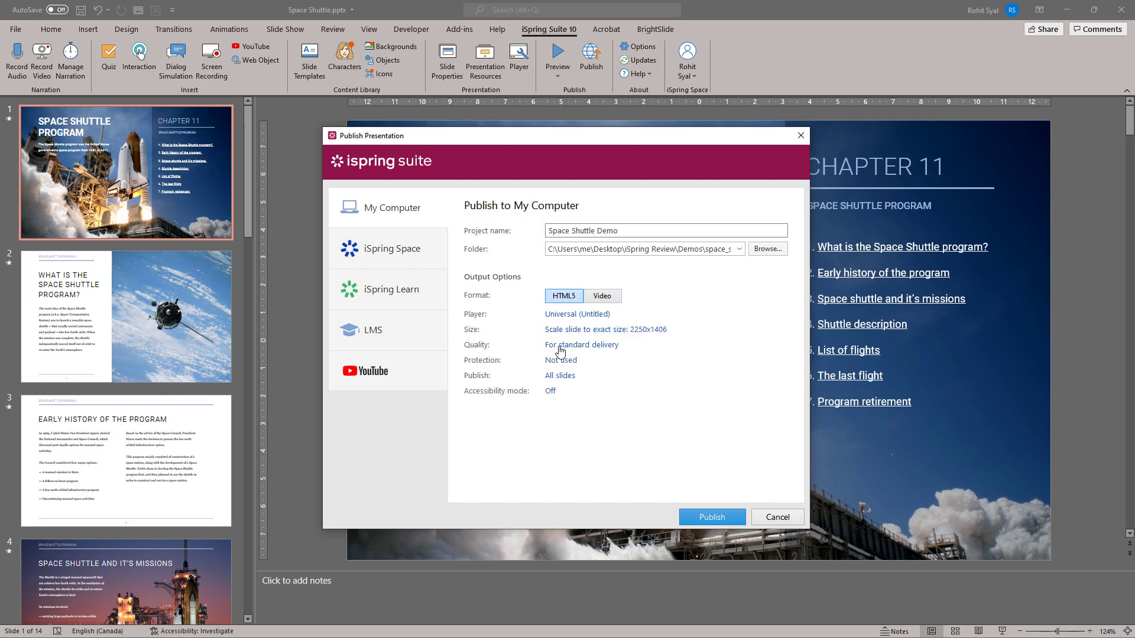
# Review iSpring Space, iSpring Learn, LMS (SCORM 2004 profile), and YouTube publishing options
pyautogui.click(400, 257)
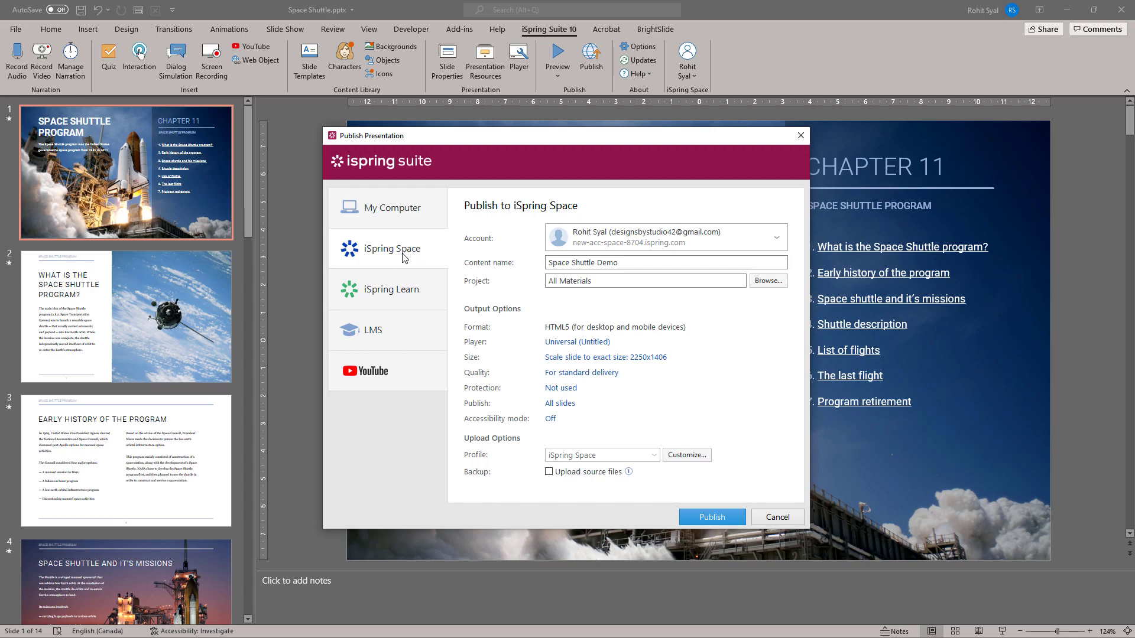
pyautogui.click(377, 294)
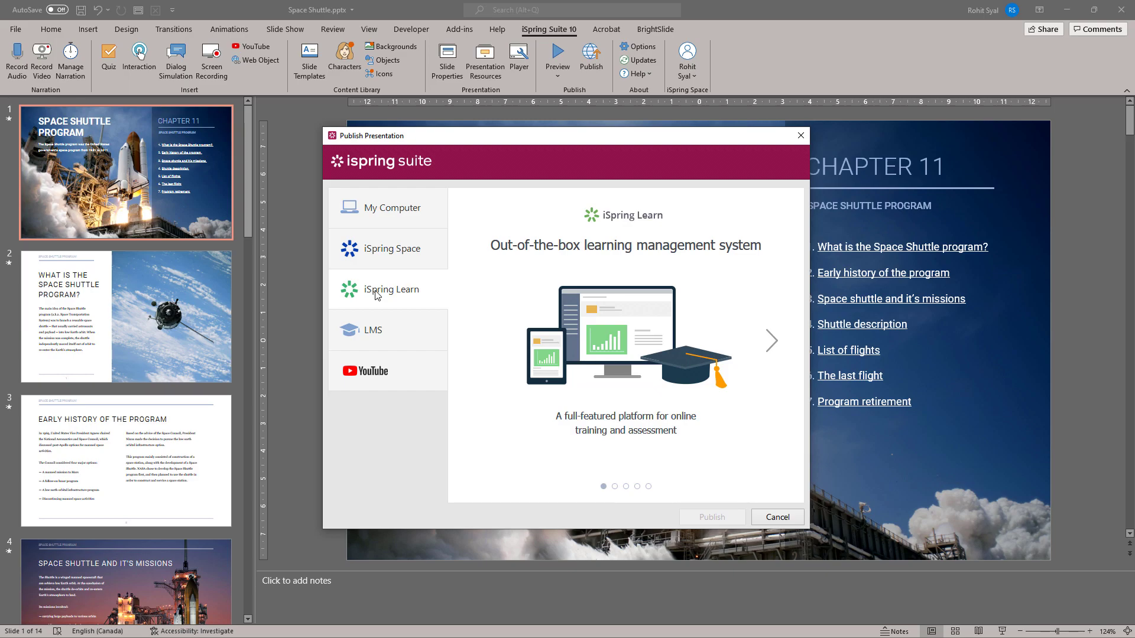
pyautogui.click(392, 331)
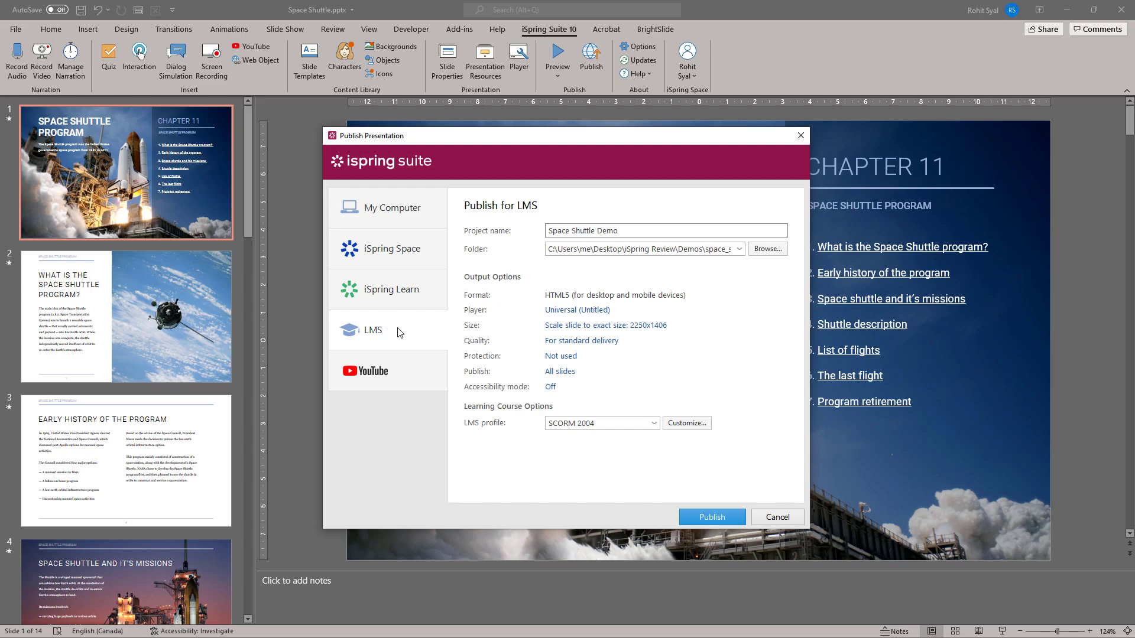
pyautogui.click(642, 424)
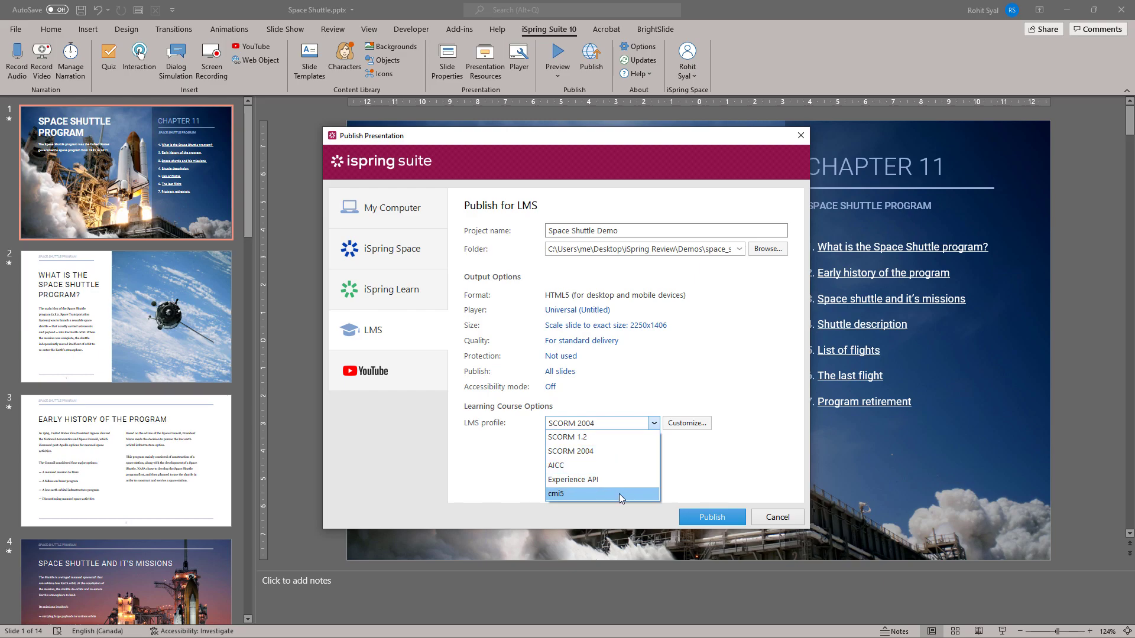
pyautogui.click(518, 446)
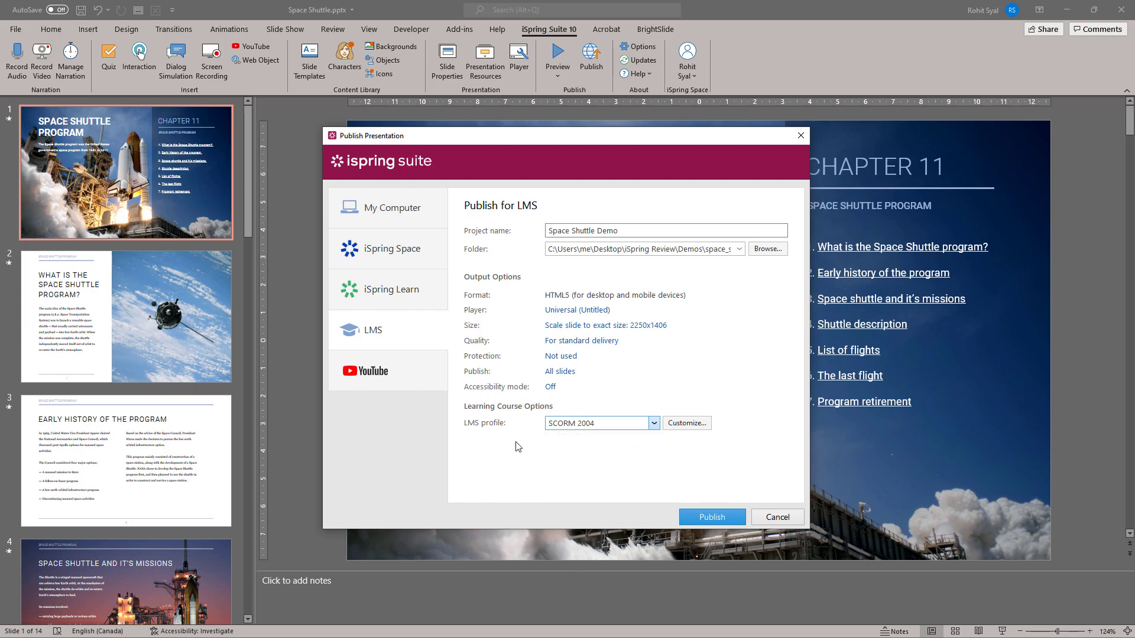
pyautogui.click(401, 367)
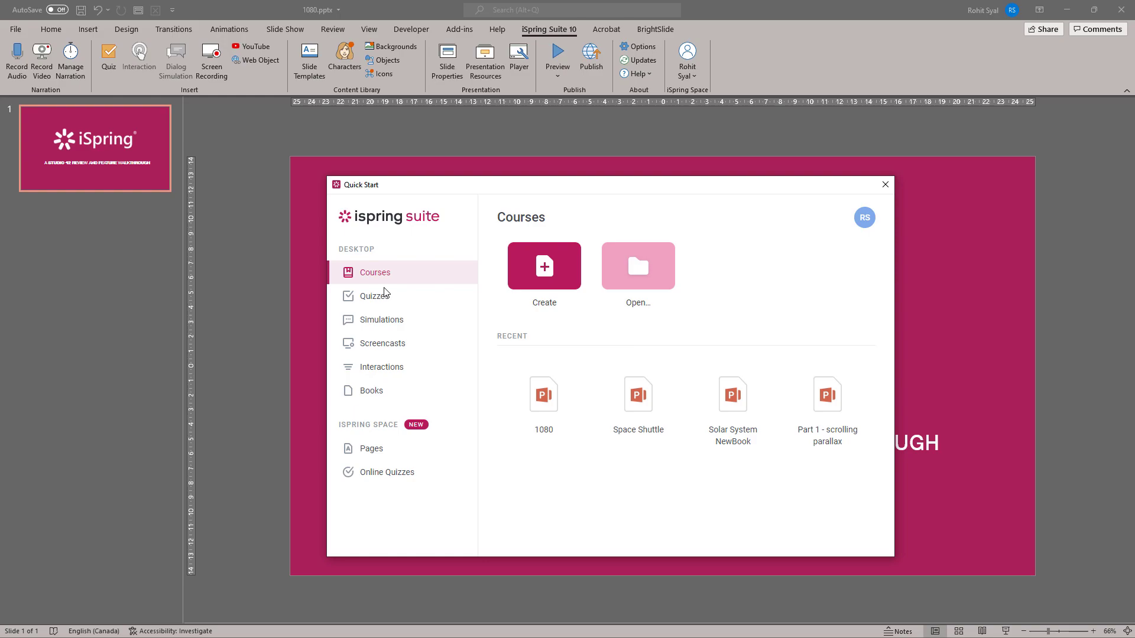
# Open the recent quiz1 from the Quick Start Quizzes section in QuizMaker
pyautogui.click(382, 295)
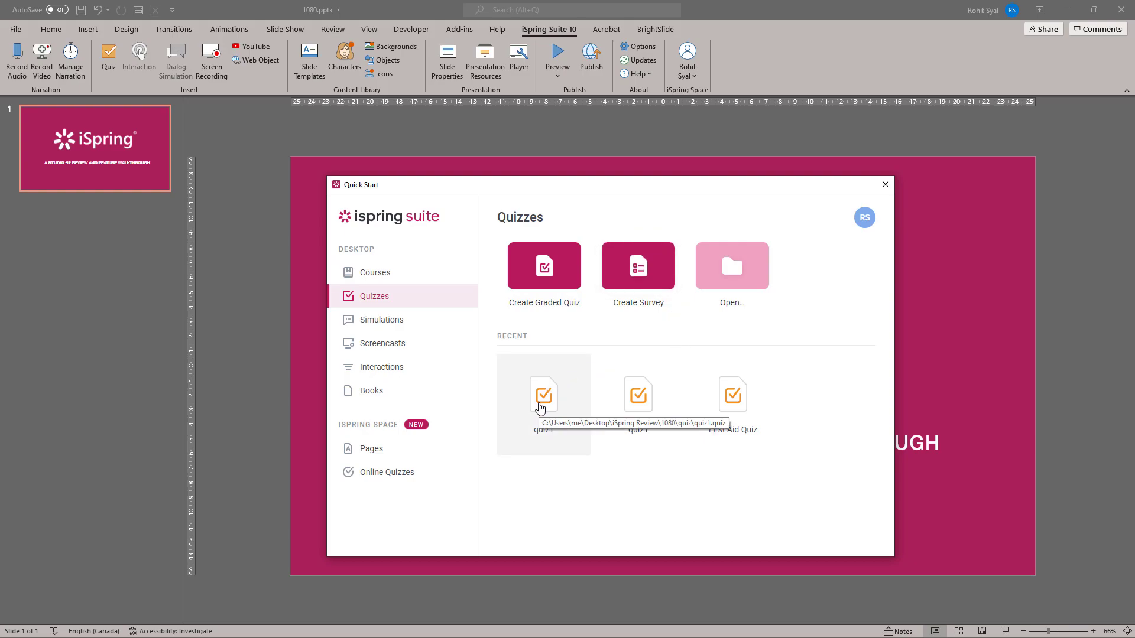
pyautogui.click(540, 407)
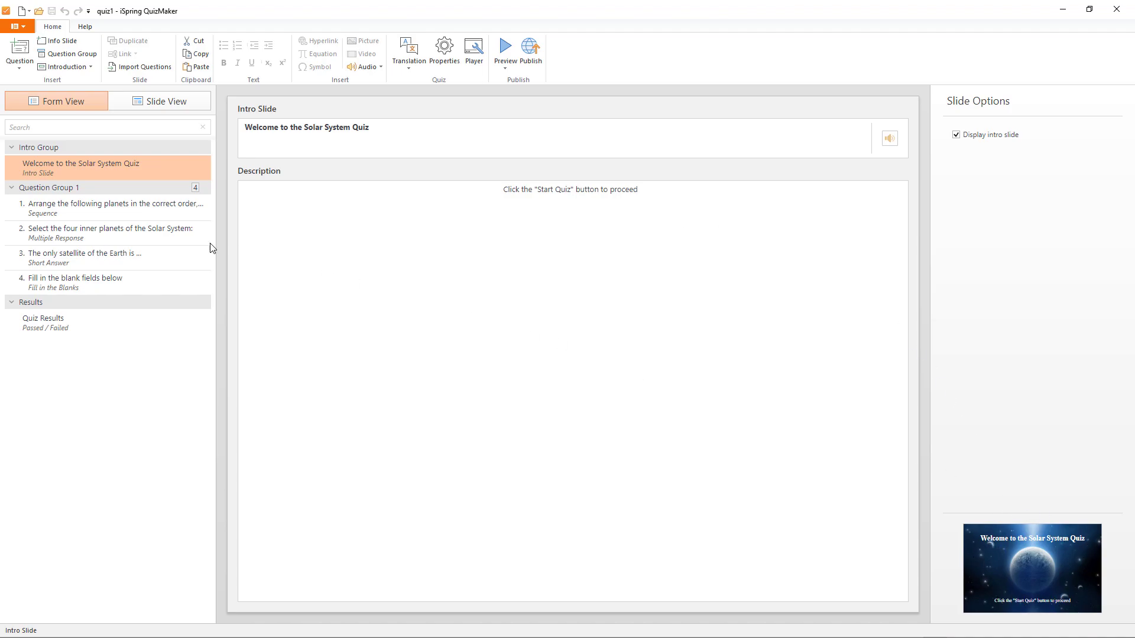
# Inspect the sequence, multiple response, short answer, and fill-in-the-blanks questions in Form View
pyautogui.click(73, 208)
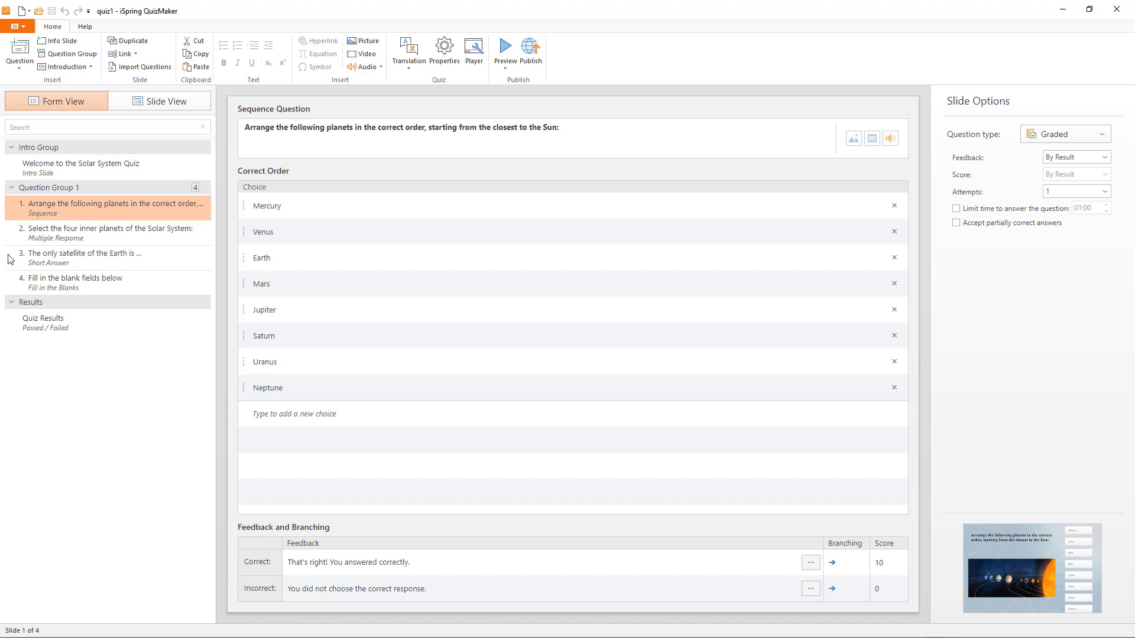
pyautogui.click(60, 244)
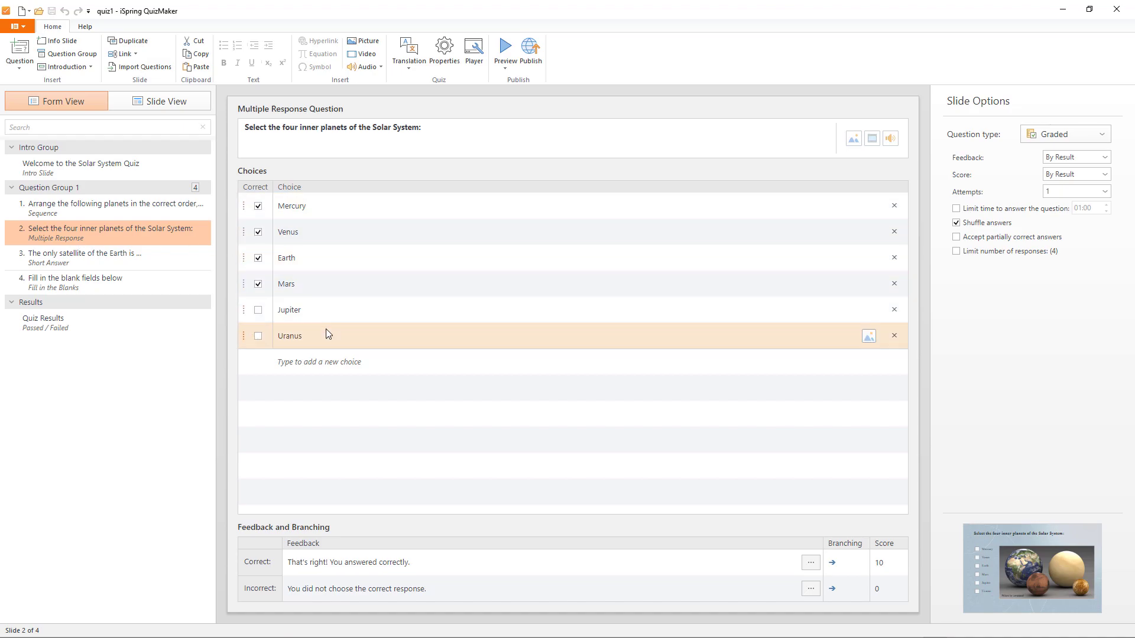
pyautogui.click(68, 263)
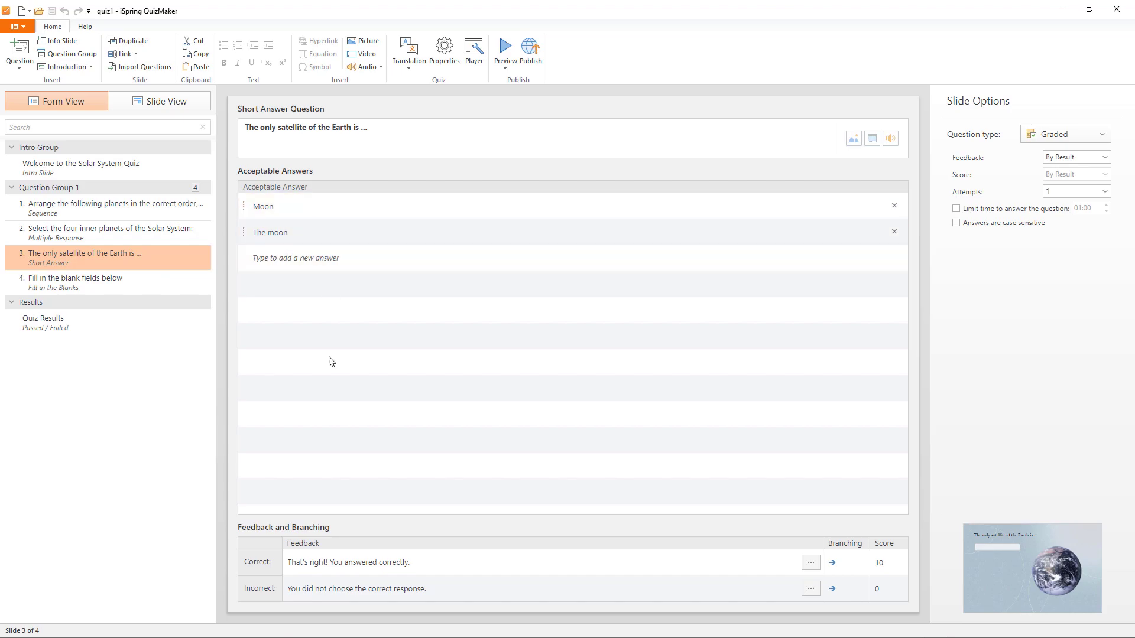
pyautogui.click(86, 279)
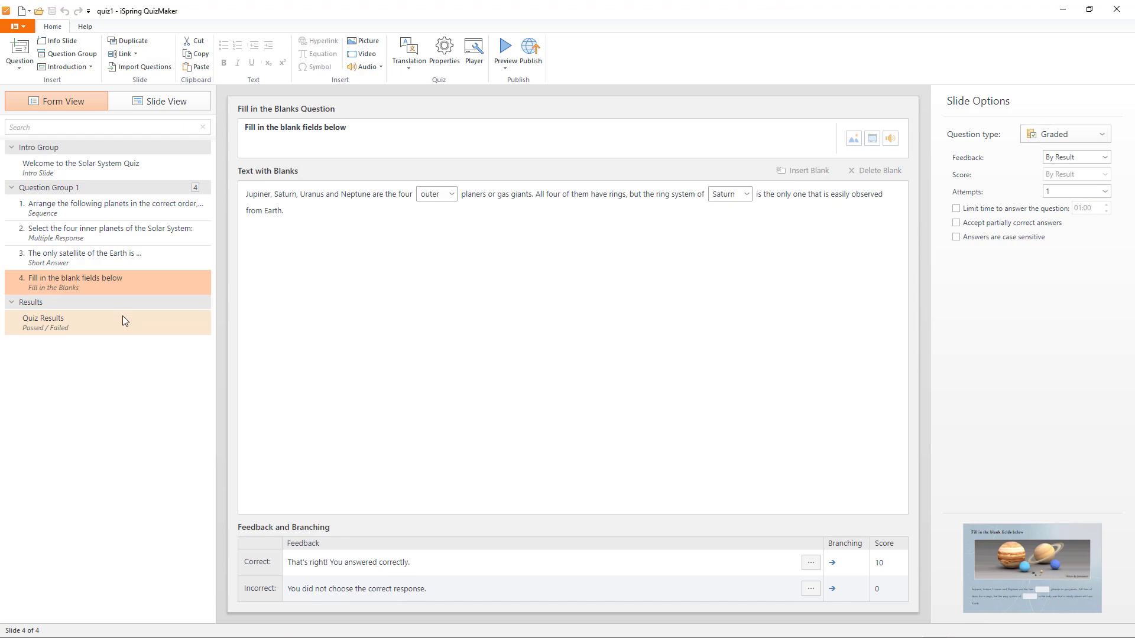
# Switch to Slide View and inspect the Welcome to the Solar System Quiz intro slide's text
pyautogui.click(165, 112)
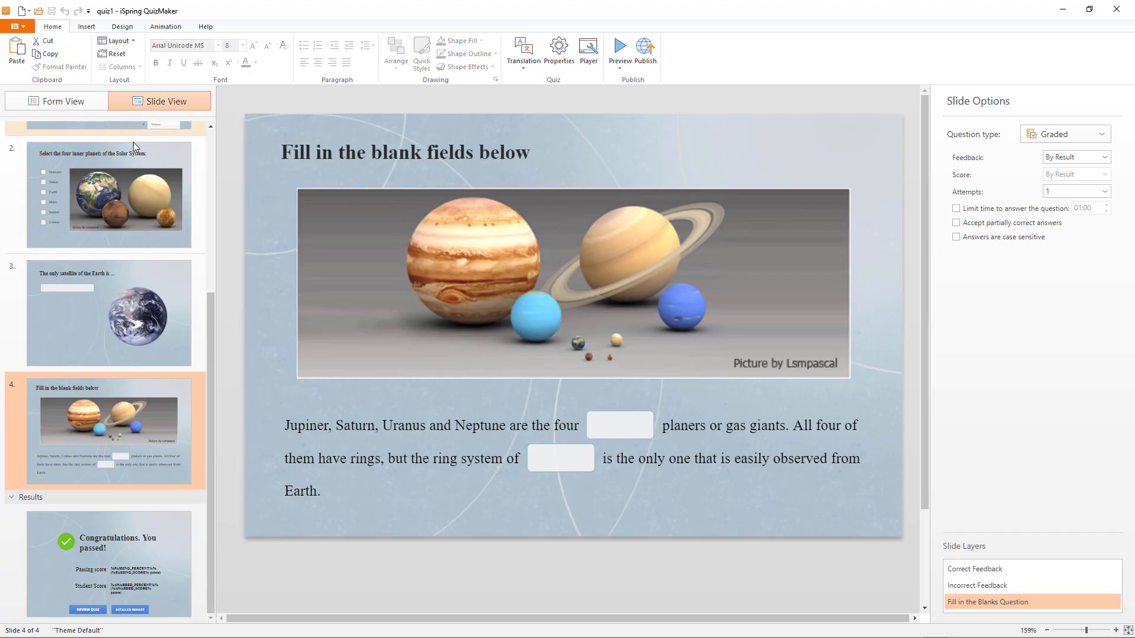
pyautogui.scroll(-2, 114, 298)
pyautogui.scroll(3, 113, 298)
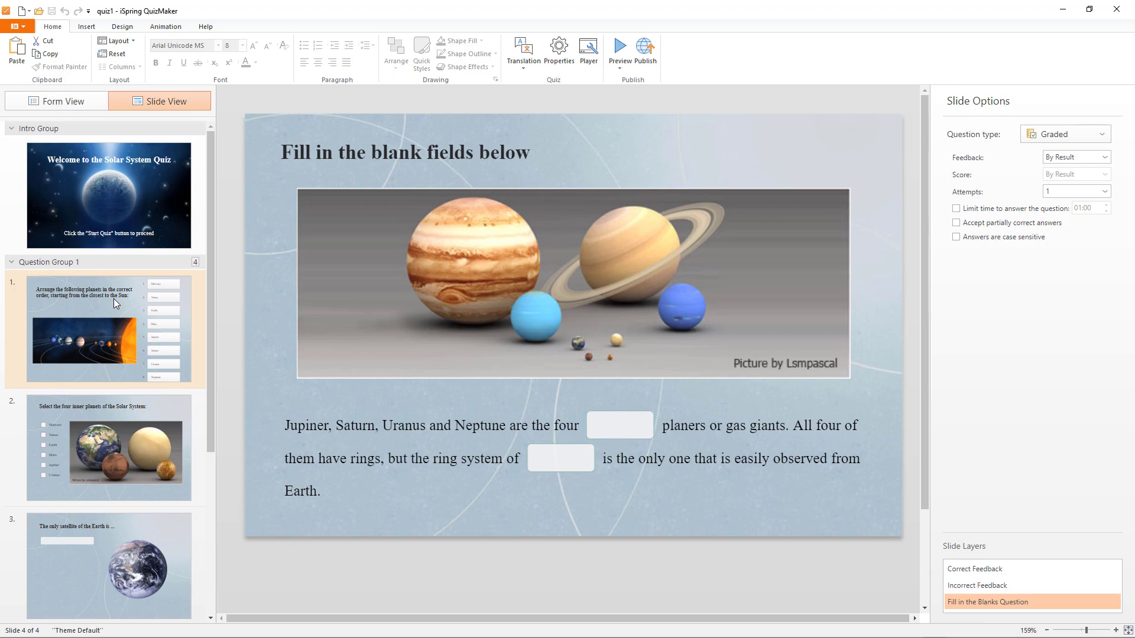
pyautogui.click(116, 195)
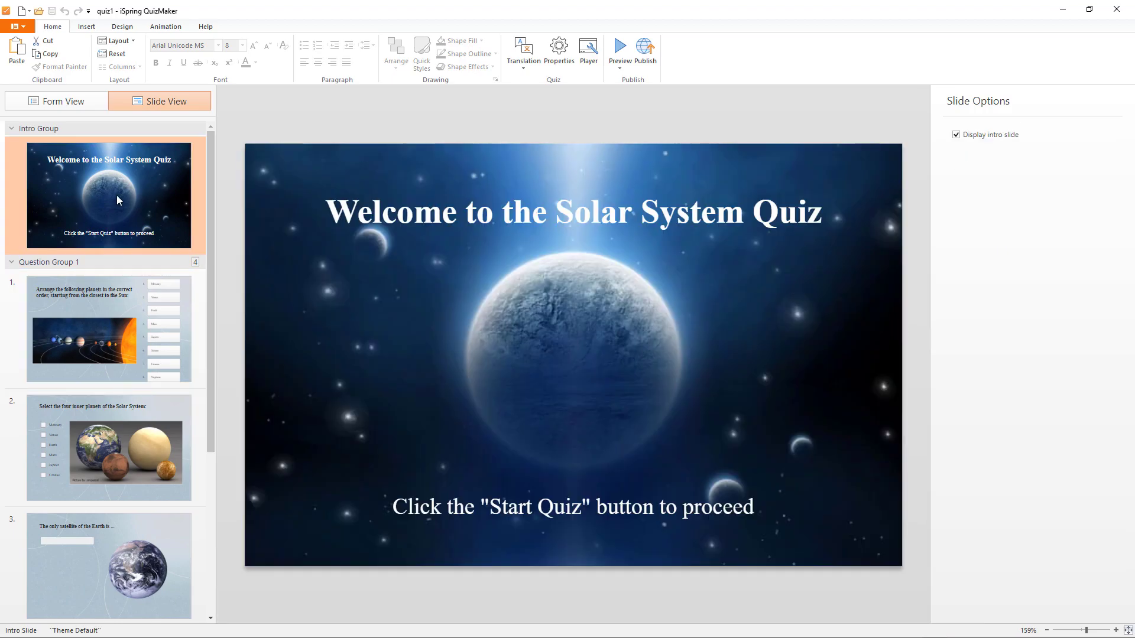
pyautogui.click(500, 223)
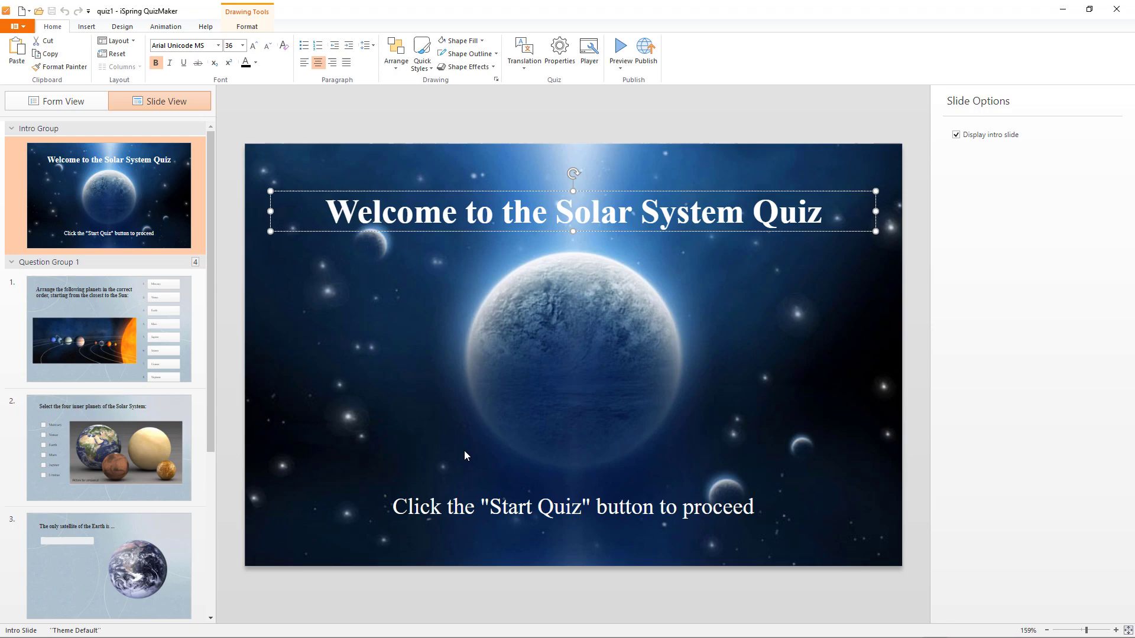
pyautogui.click(467, 508)
pyautogui.click(357, 430)
# Browse the quiz theme gallery and answer animation settings without changing anything
pyautogui.click(116, 26)
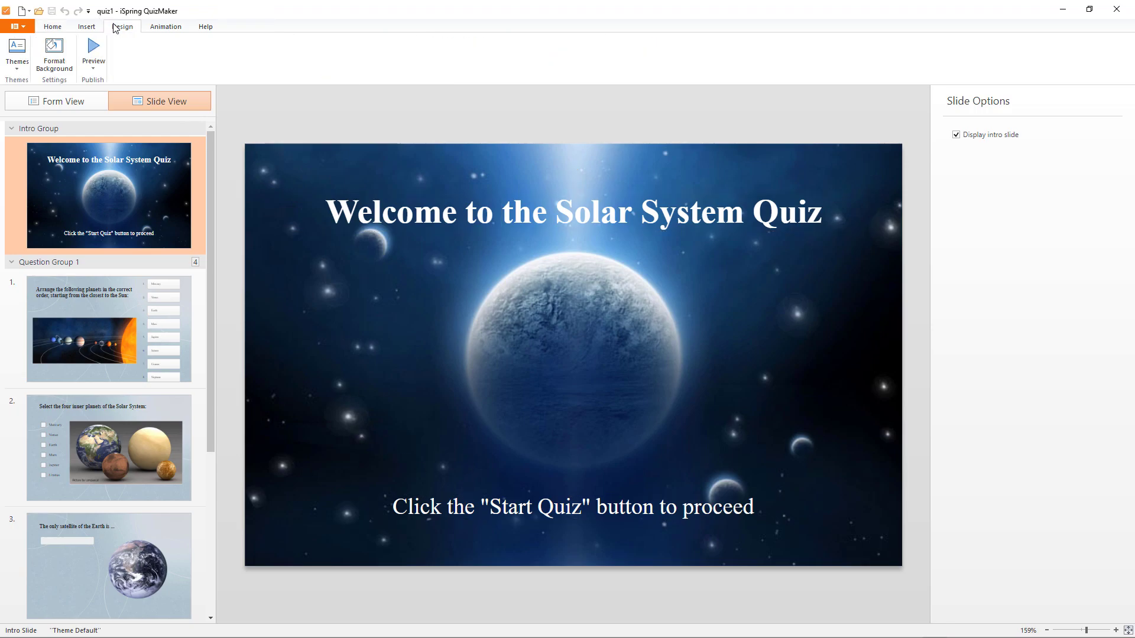
pyautogui.click(23, 70)
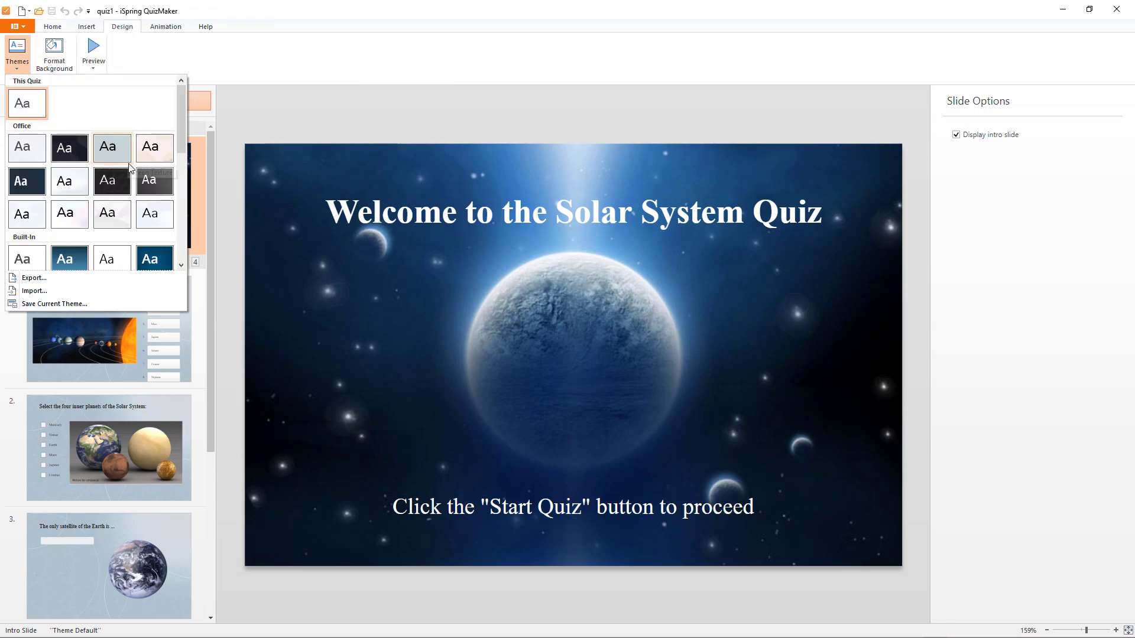
pyautogui.scroll(-3, 130, 171)
pyautogui.scroll(4, 130, 171)
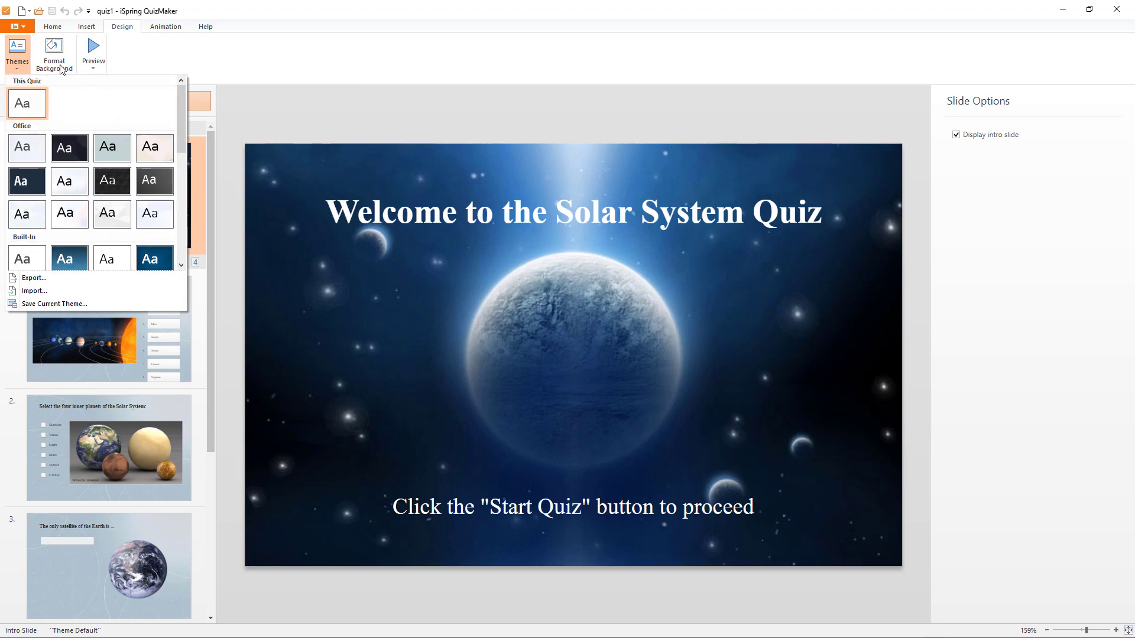
pyautogui.click(161, 28)
pyautogui.click(162, 29)
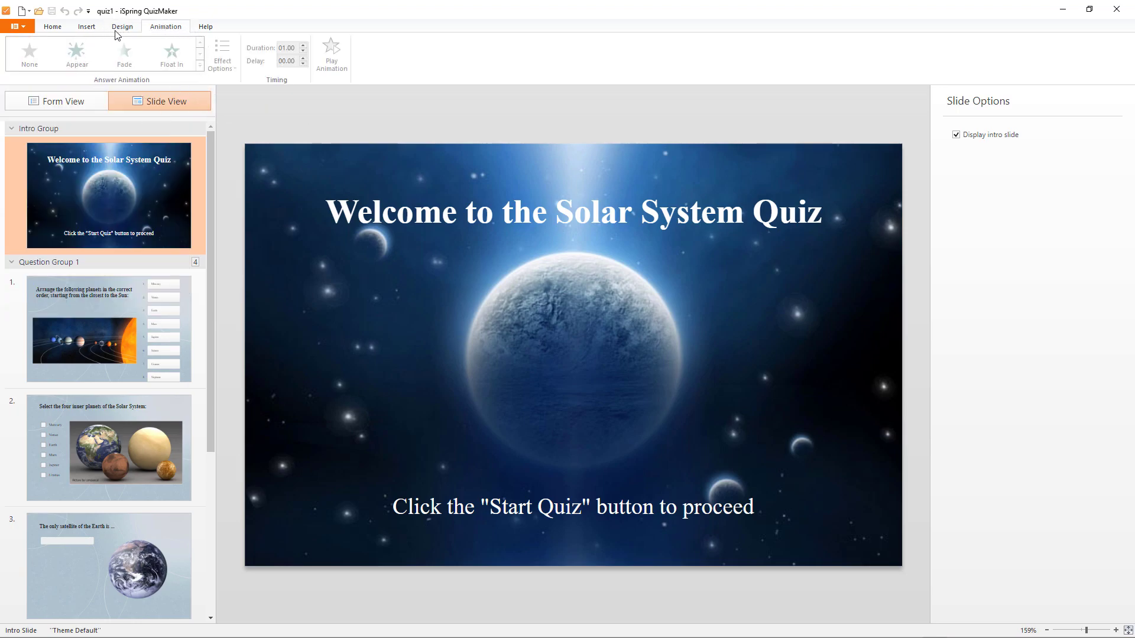
pyautogui.click(59, 30)
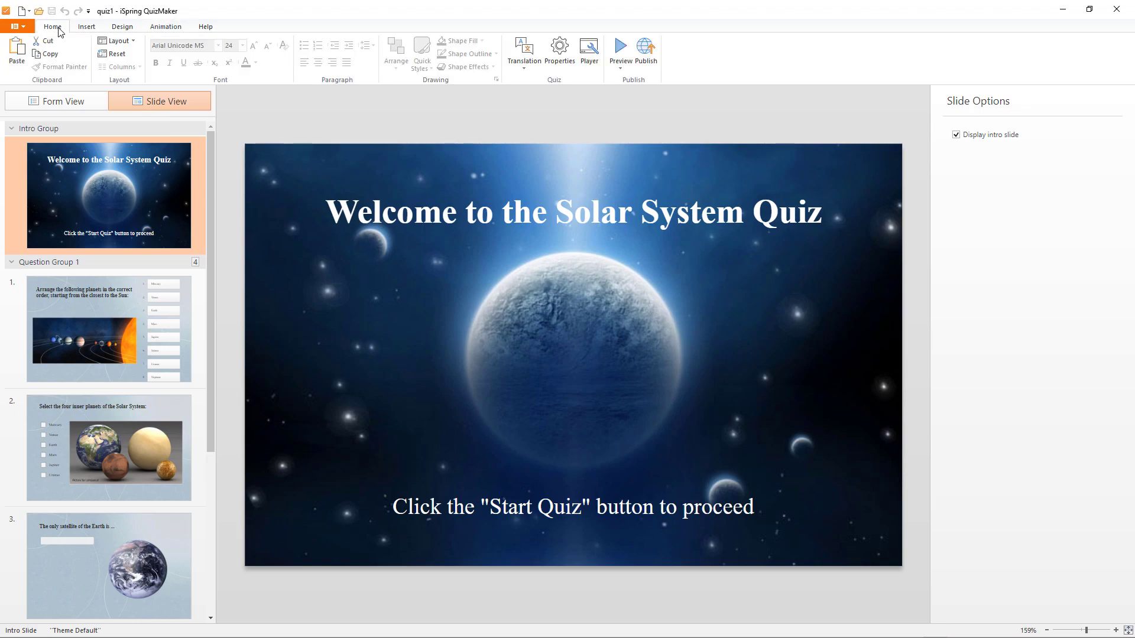
# Show the Earth satellite question slide, then the Results slide, and open the Preview dropdown
pyautogui.scroll(-3, 134, 297)
pyautogui.scroll(-1, 133, 297)
pyautogui.click(133, 297)
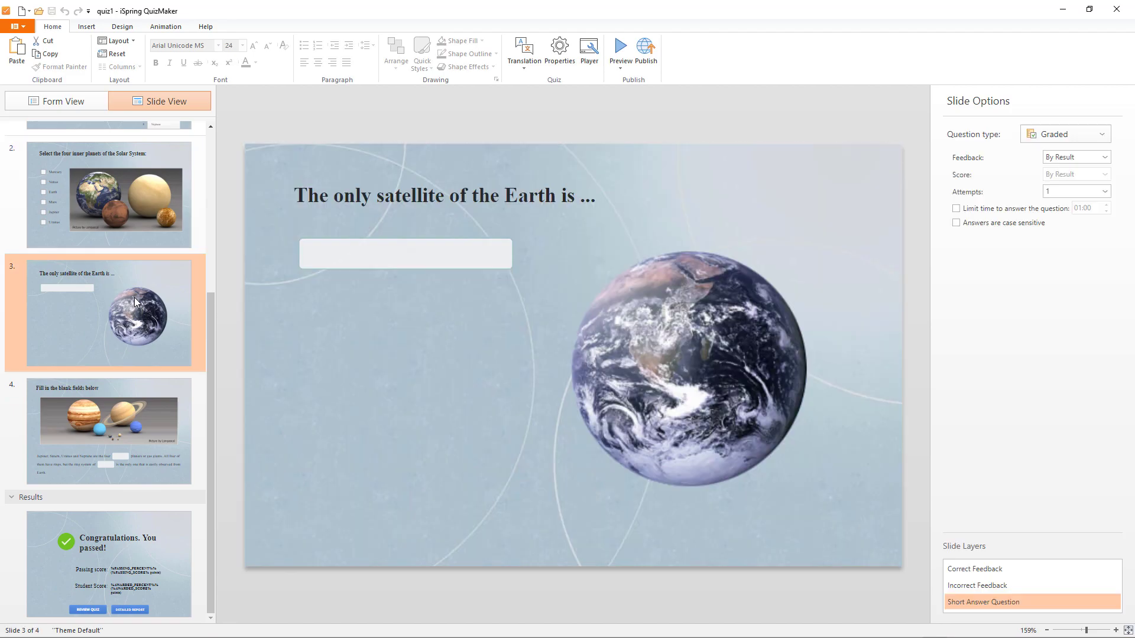
pyautogui.click(111, 547)
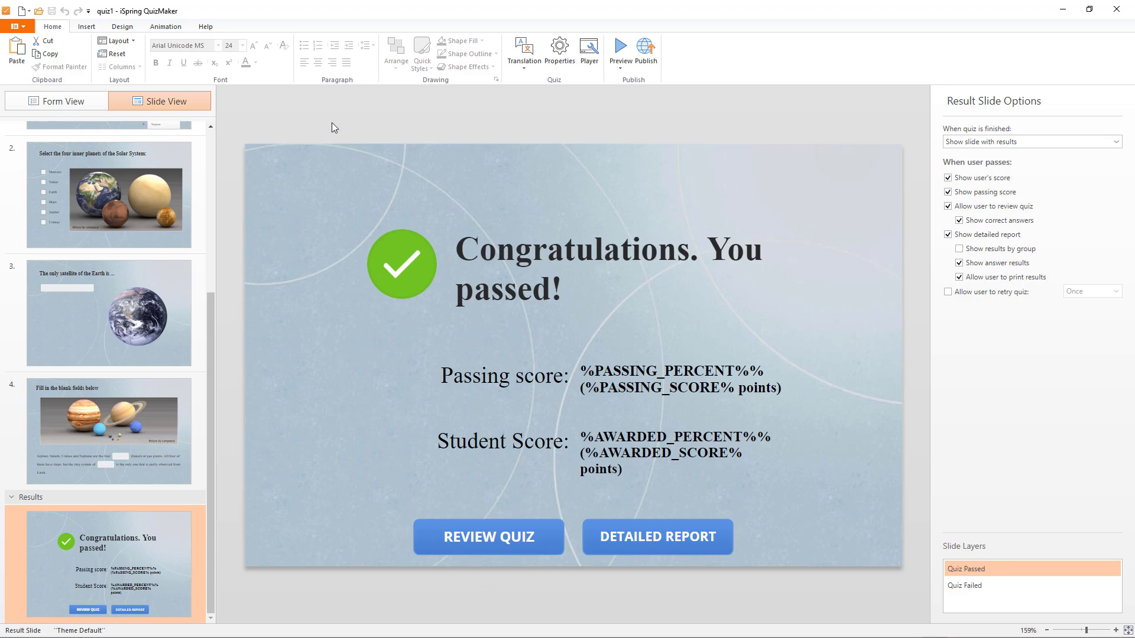
pyautogui.click(621, 62)
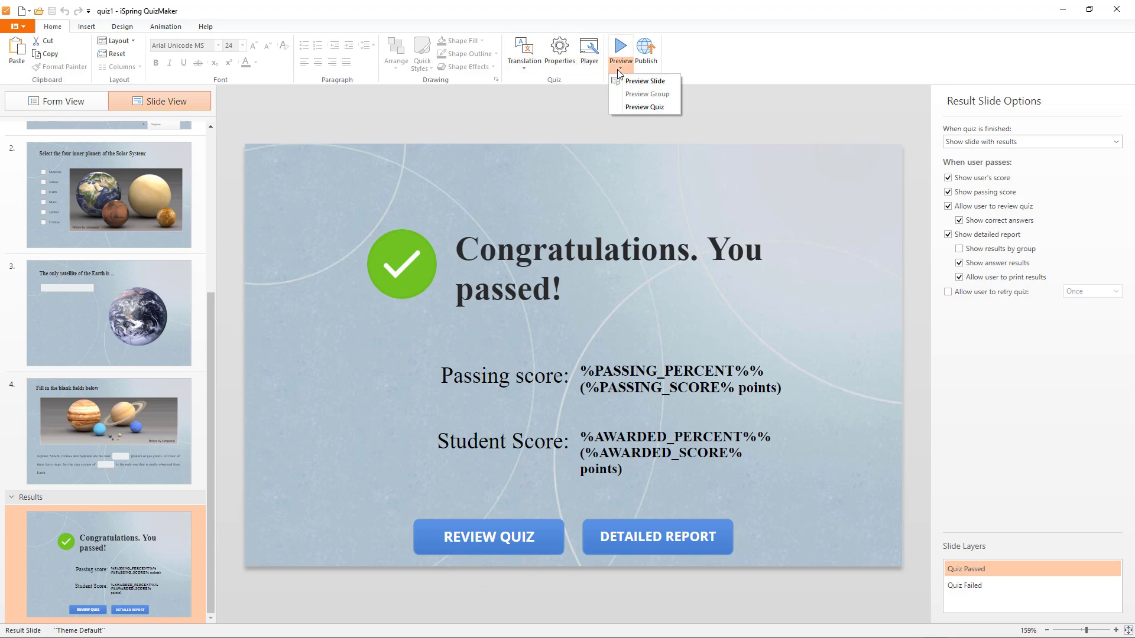
pyautogui.click(631, 96)
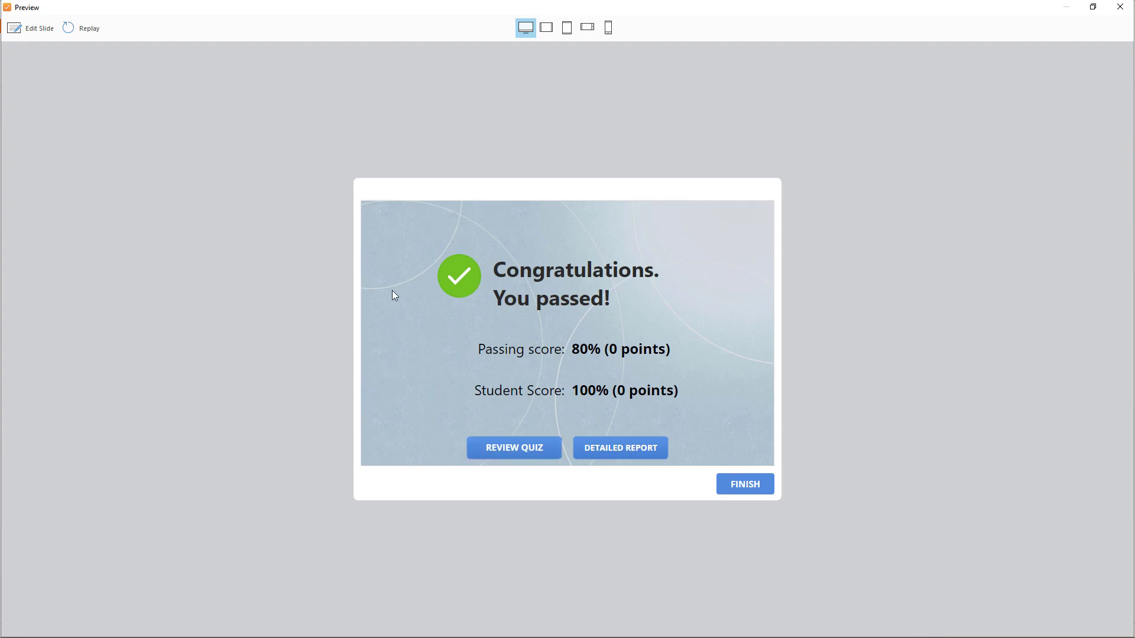
pyautogui.click(610, 455)
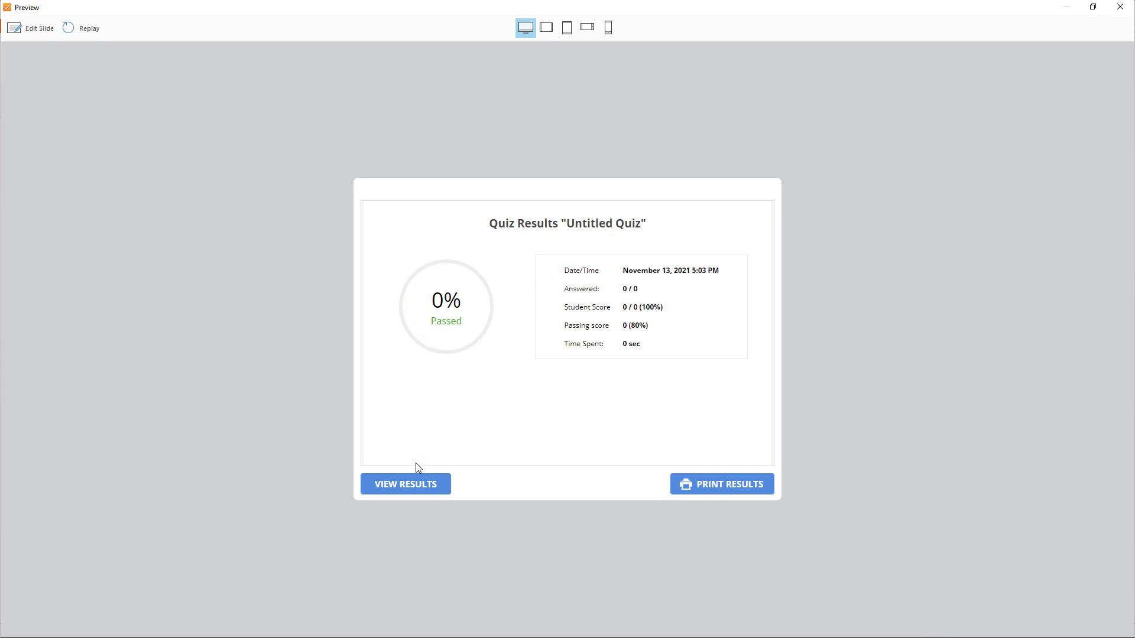
pyautogui.click(418, 487)
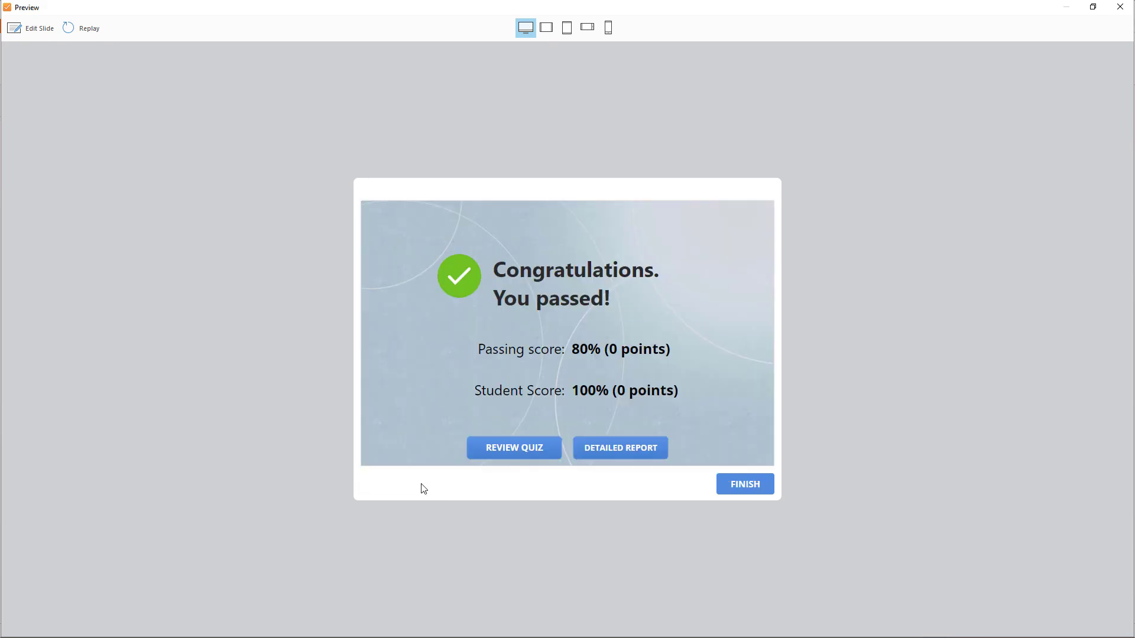
pyautogui.click(735, 487)
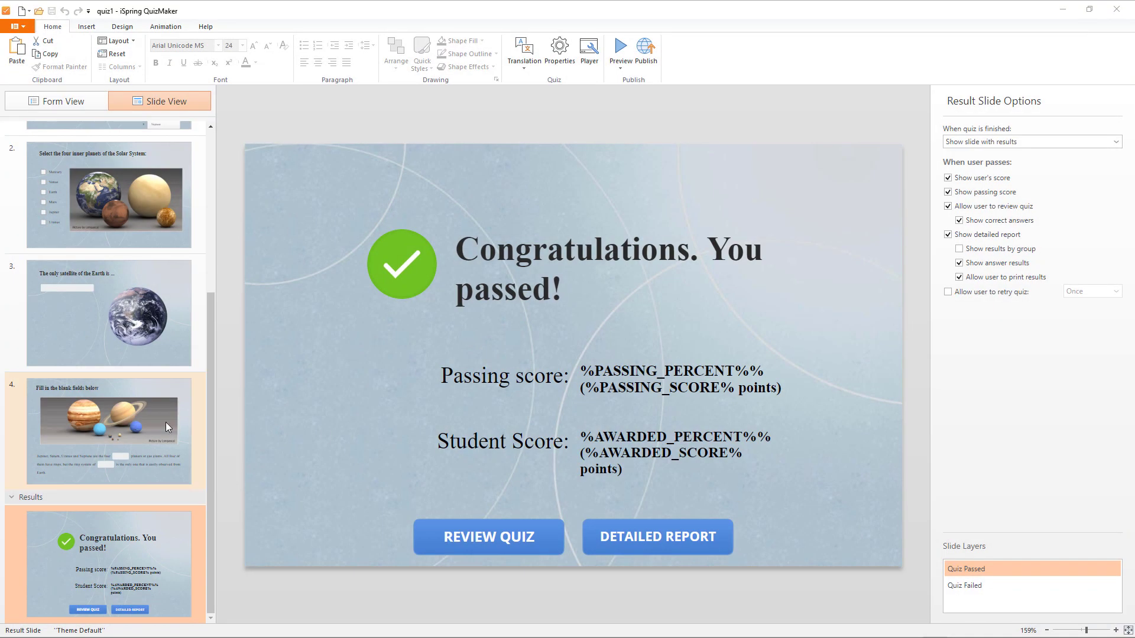
# Toggle between the Quiz Failed and Quiz Passed result layers to compare them
pyautogui.scroll(5, 166, 422)
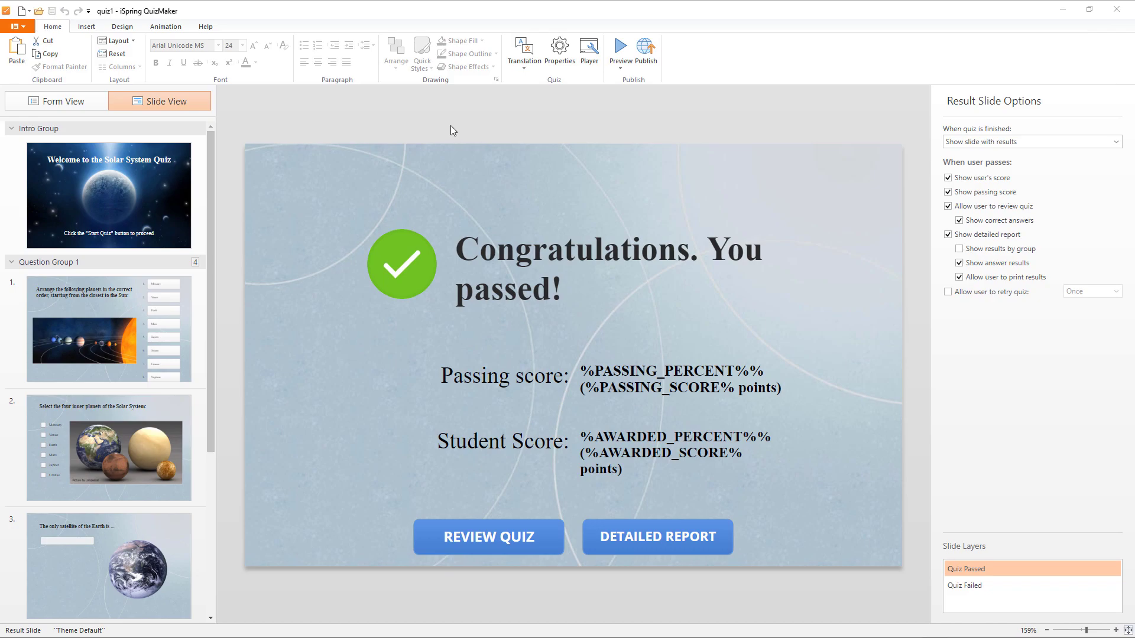
pyautogui.click(980, 593)
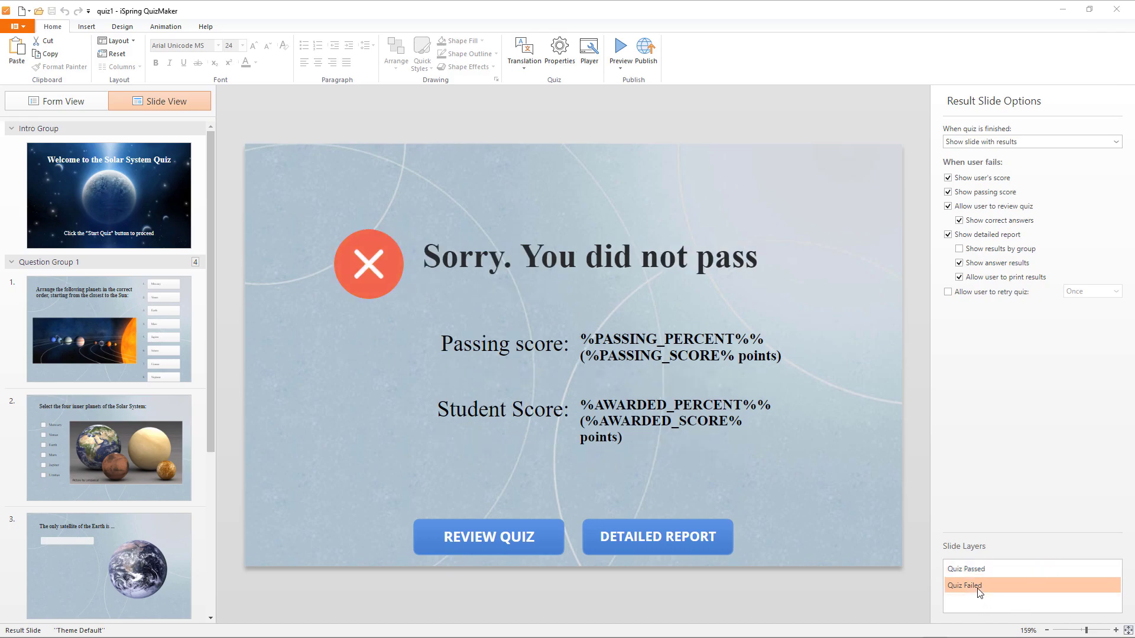
pyautogui.click(987, 567)
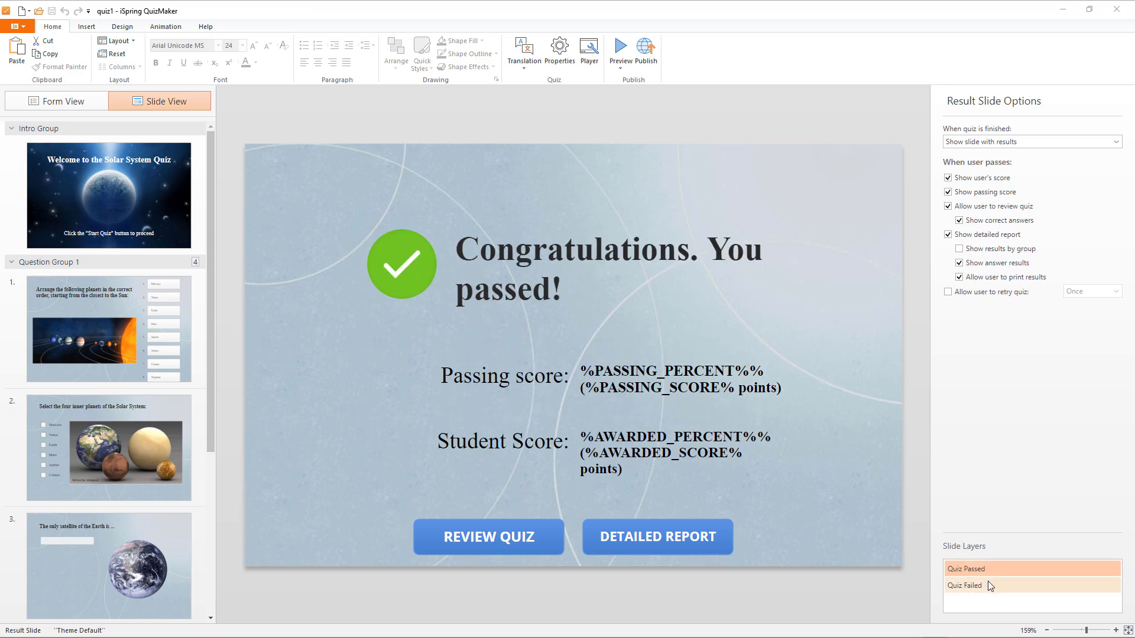
pyautogui.click(989, 587)
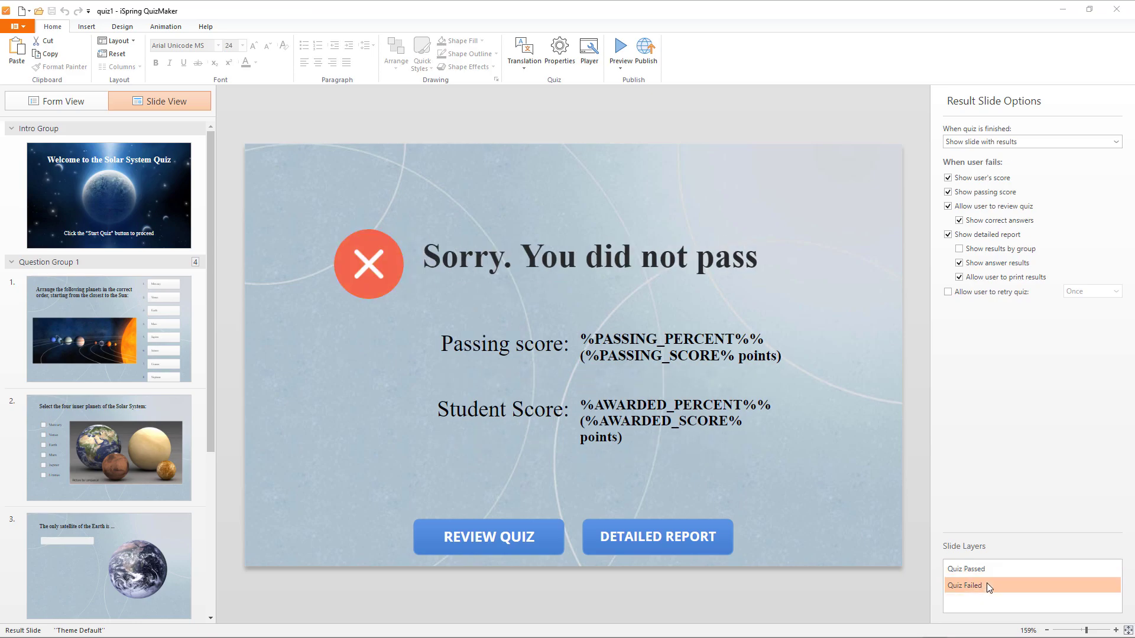
pyautogui.click(984, 569)
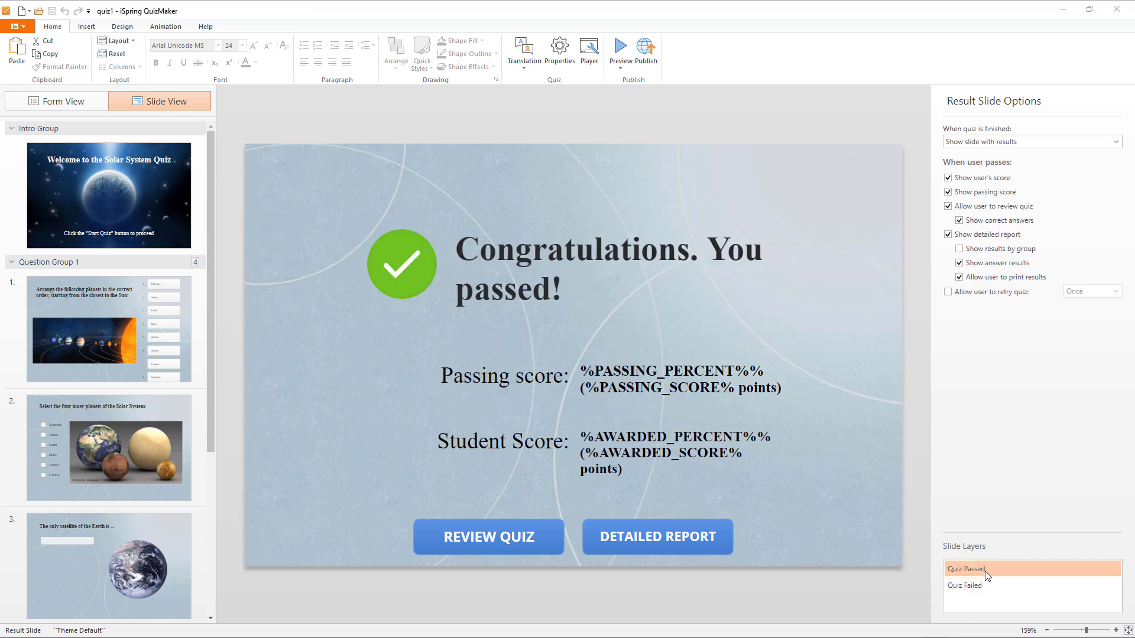
pyautogui.click(985, 585)
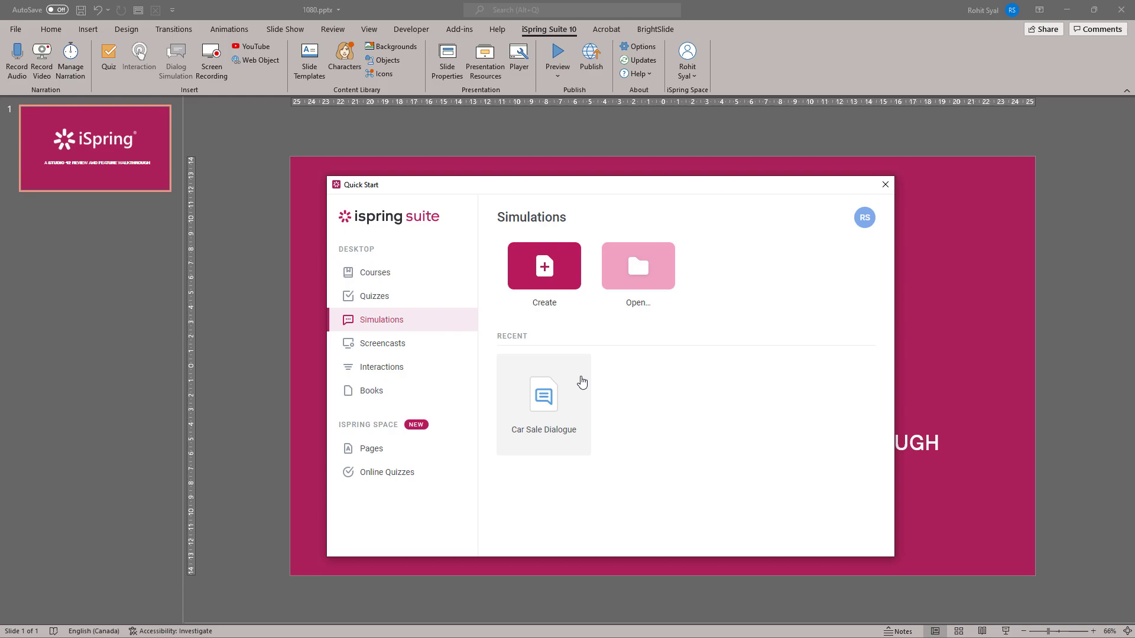
# Open the recent Car Sale Dialogue from Quick Start's Simulations list in TalkMaster
pyautogui.click(548, 393)
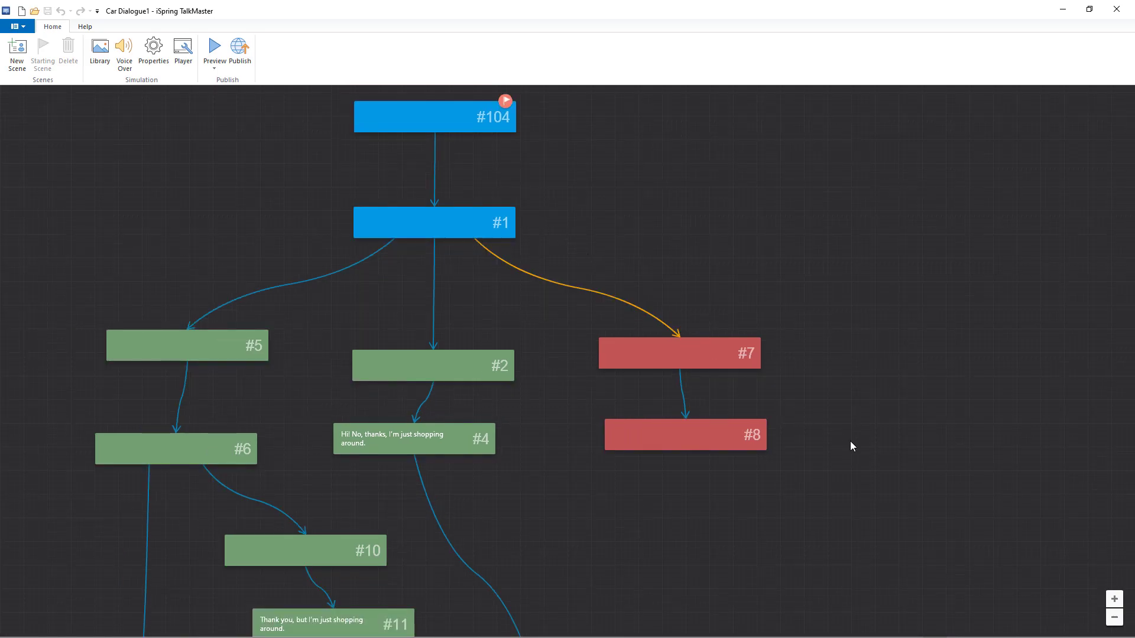
# Pan through the scene map from the top scenes down to #11 and #12, then preview the dialogue
pyautogui.moveTo(693, 136); pyautogui.dragTo(816, 314)
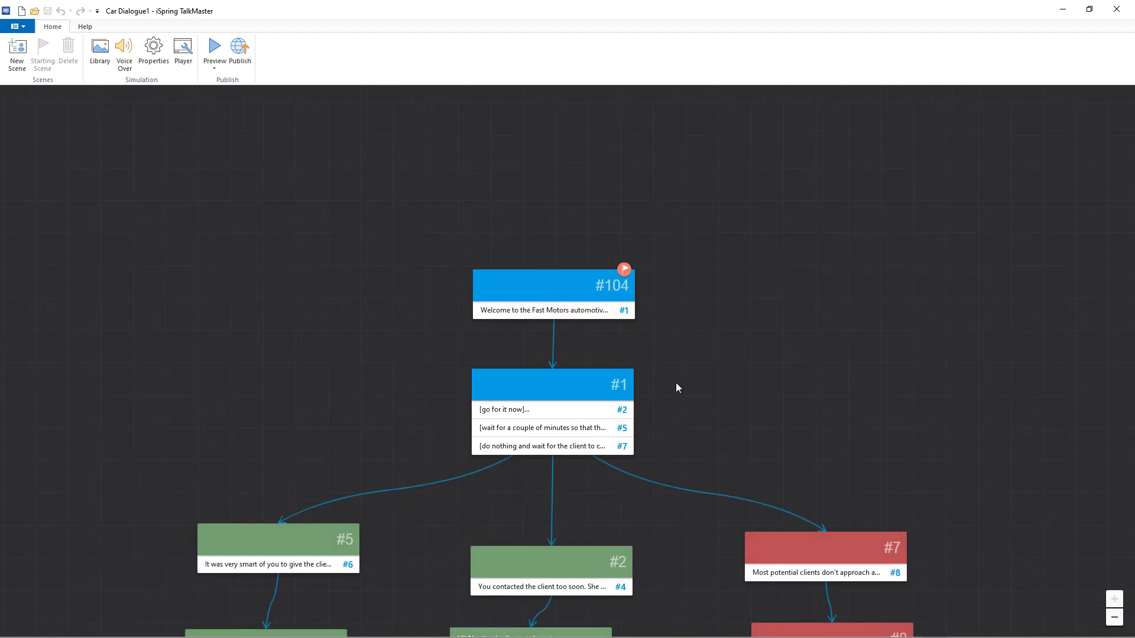
pyautogui.moveTo(682, 404); pyautogui.dragTo(702, 202)
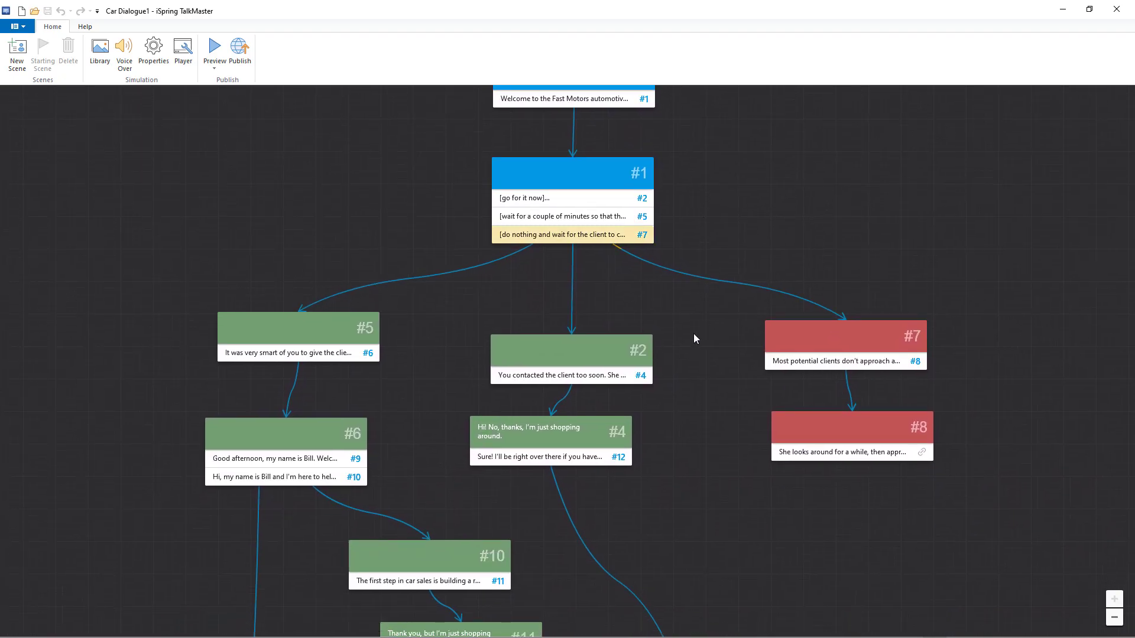
pyautogui.moveTo(691, 393); pyautogui.dragTo(697, 274)
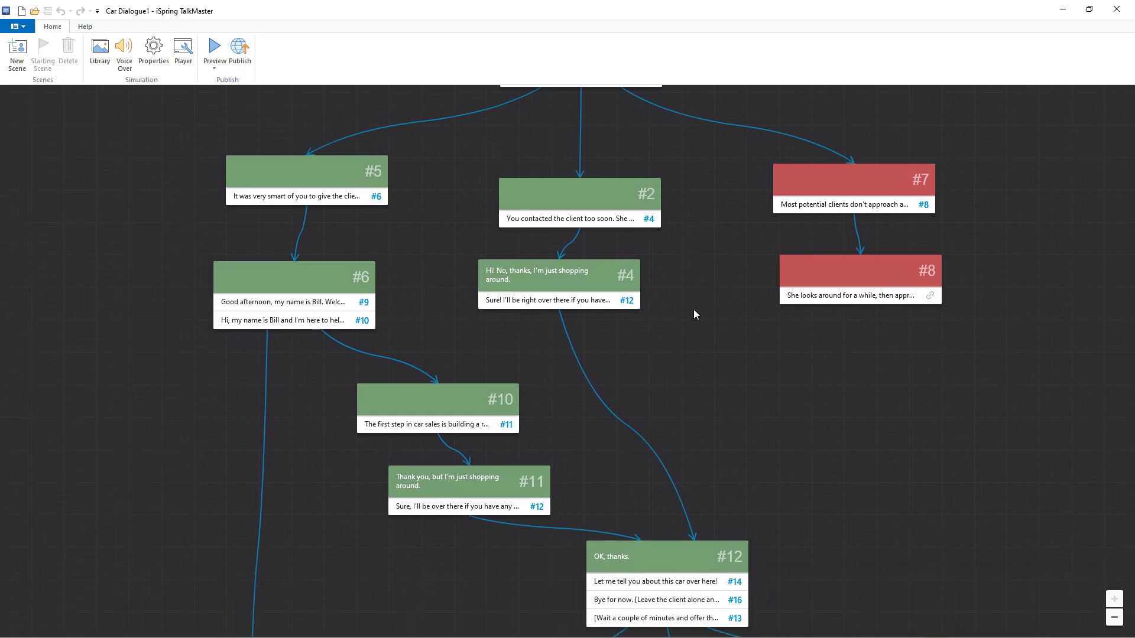
pyautogui.moveTo(684, 445); pyautogui.dragTo(684, 309)
pyautogui.scroll(-2, 686, 307)
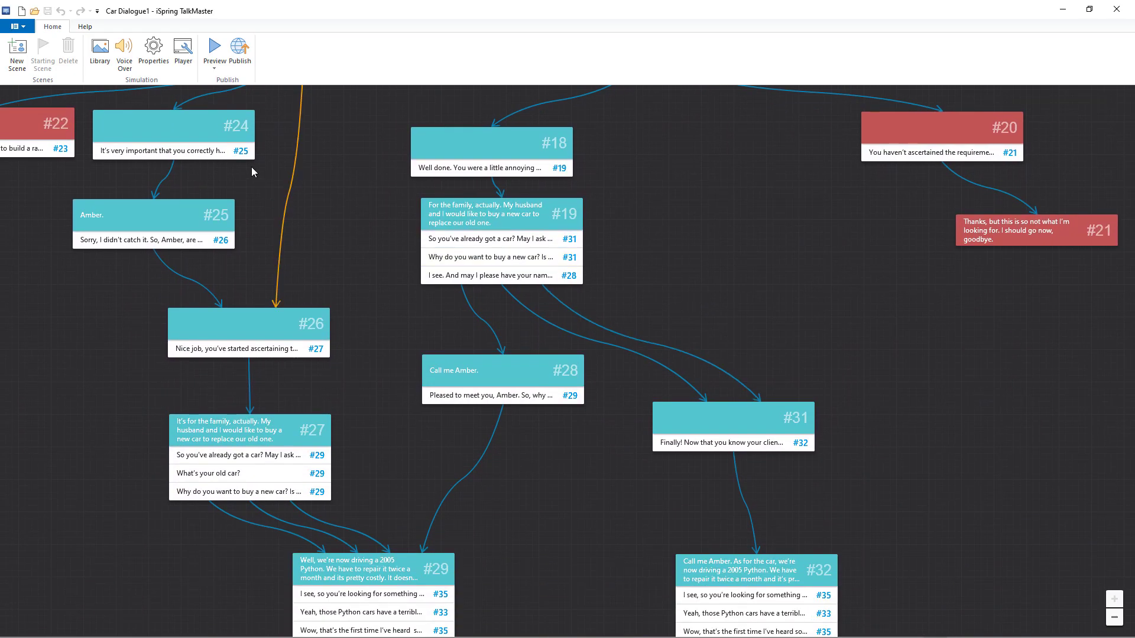
pyautogui.click(217, 70)
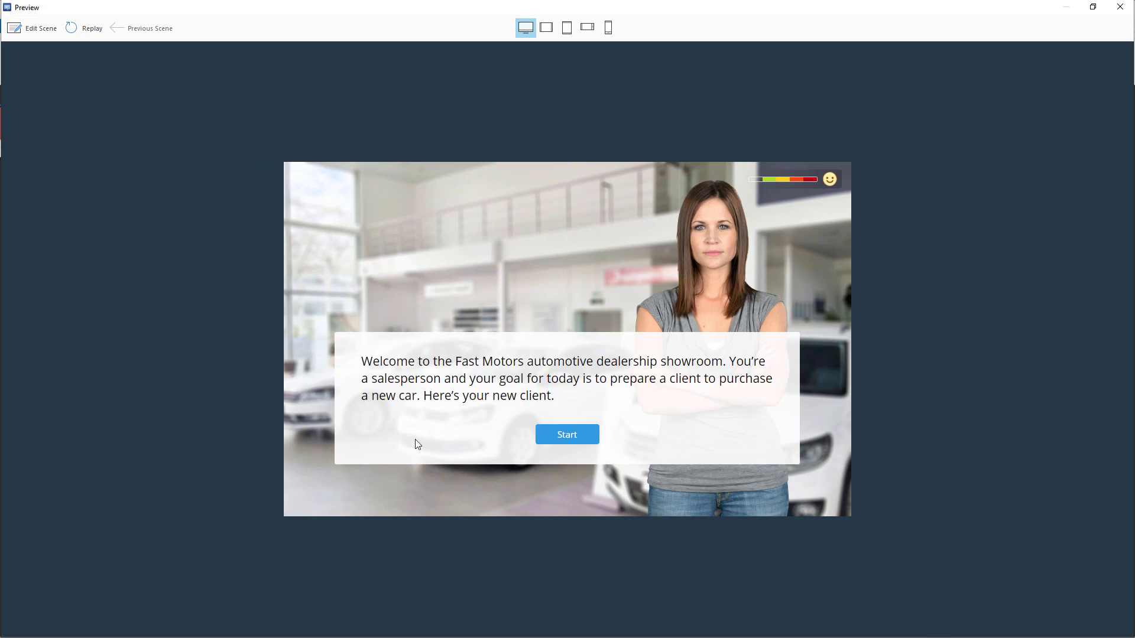
# Play the preview choosing option 3 to wait for the client, reach the lost-sale ending, then edit scene #8
pyautogui.click(567, 439)
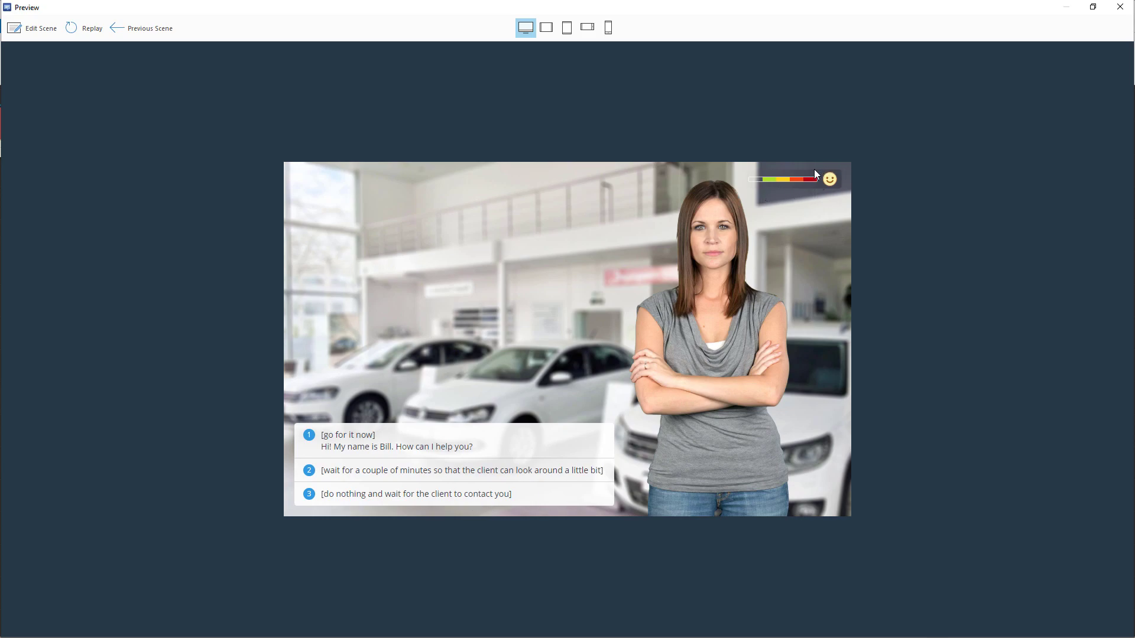
pyautogui.click(376, 500)
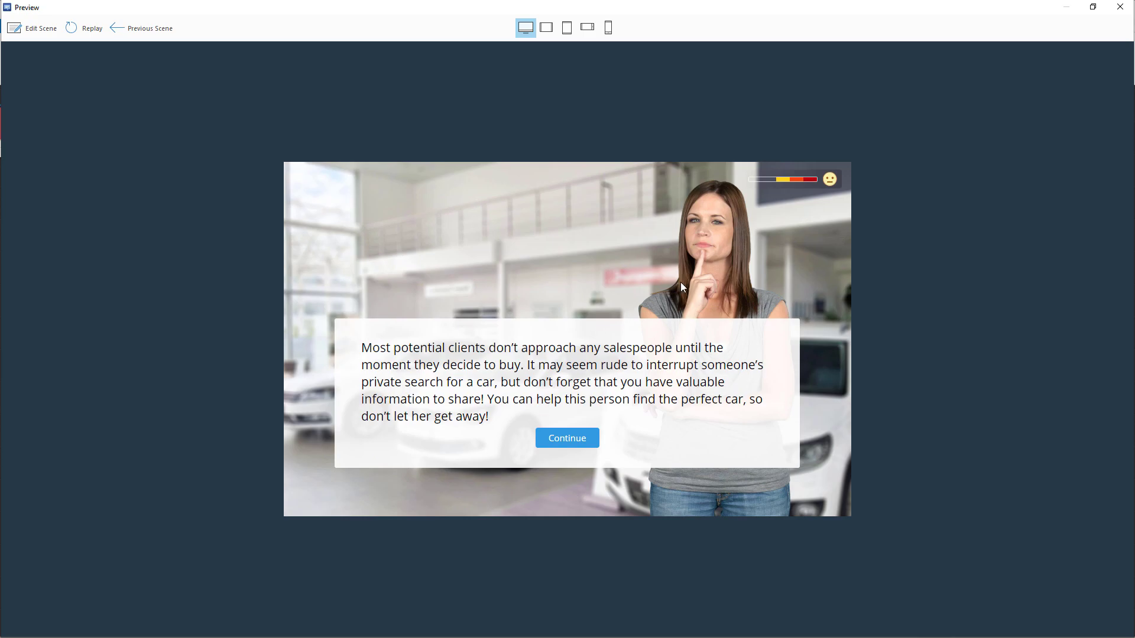
pyautogui.click(560, 443)
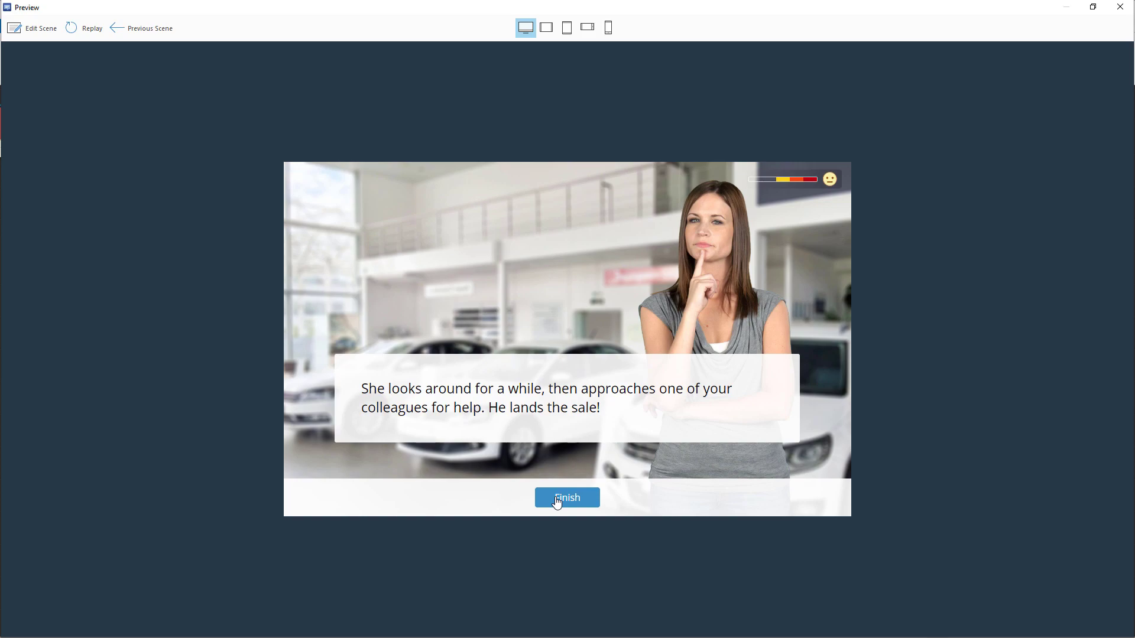
pyautogui.click(18, 30)
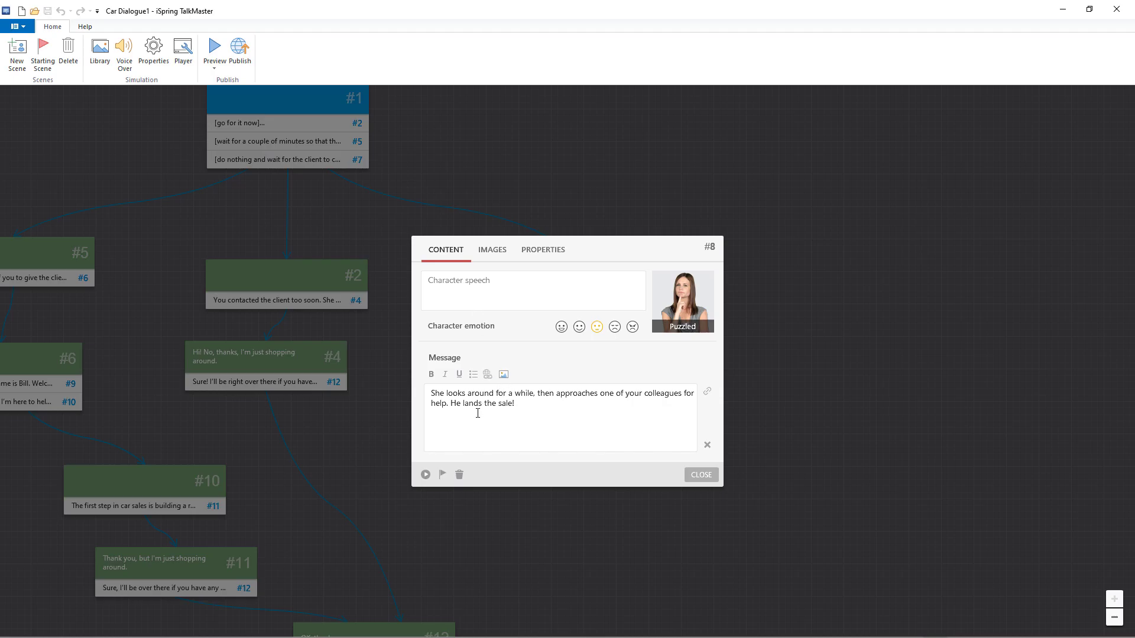
# Open scene #1's editor, then shift the map and open welcome scene #104
pyautogui.click(337, 130)
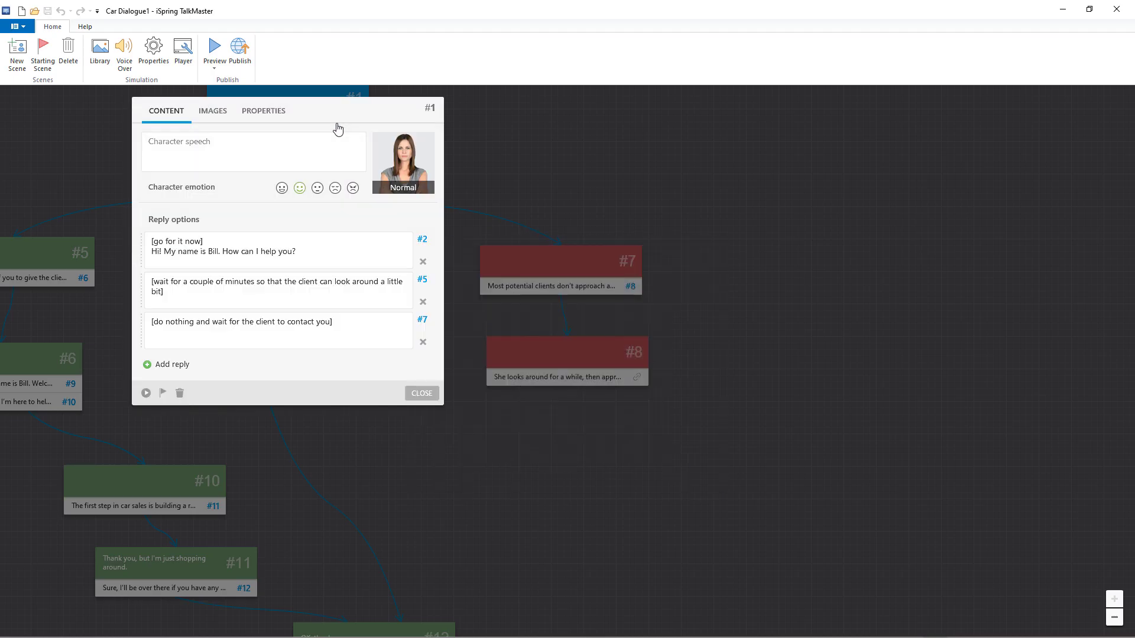
pyautogui.moveTo(328, 115); pyautogui.dragTo(566, 256)
pyautogui.click(532, 164)
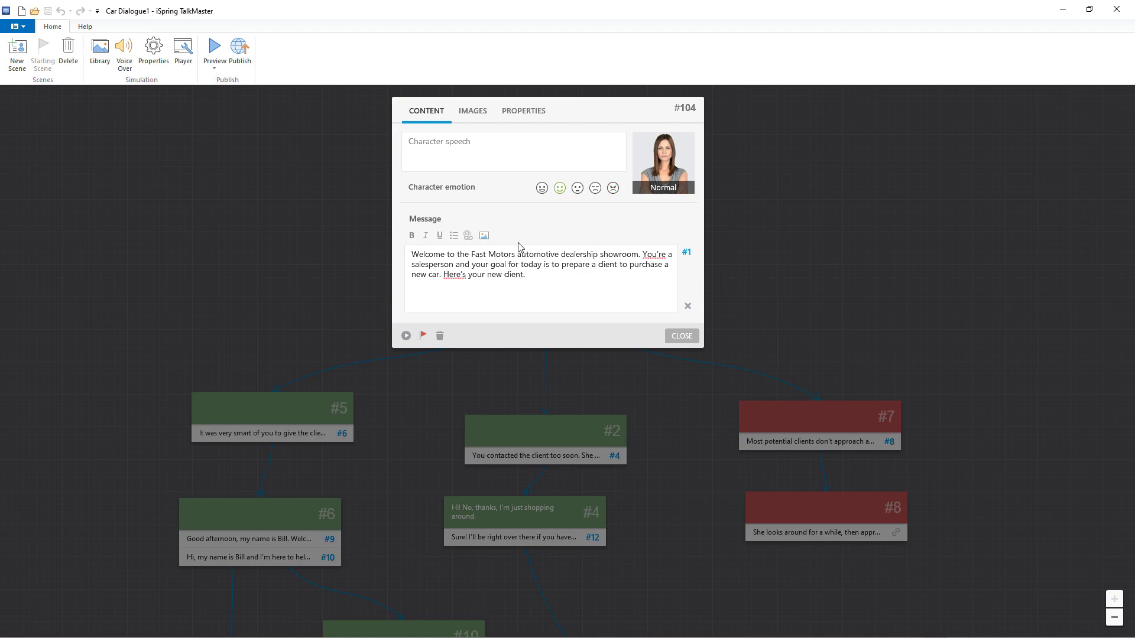
# Compare scene #104's IMAGES and PROPERTIES tabs, return to its text, and close the editor
pyautogui.click(481, 112)
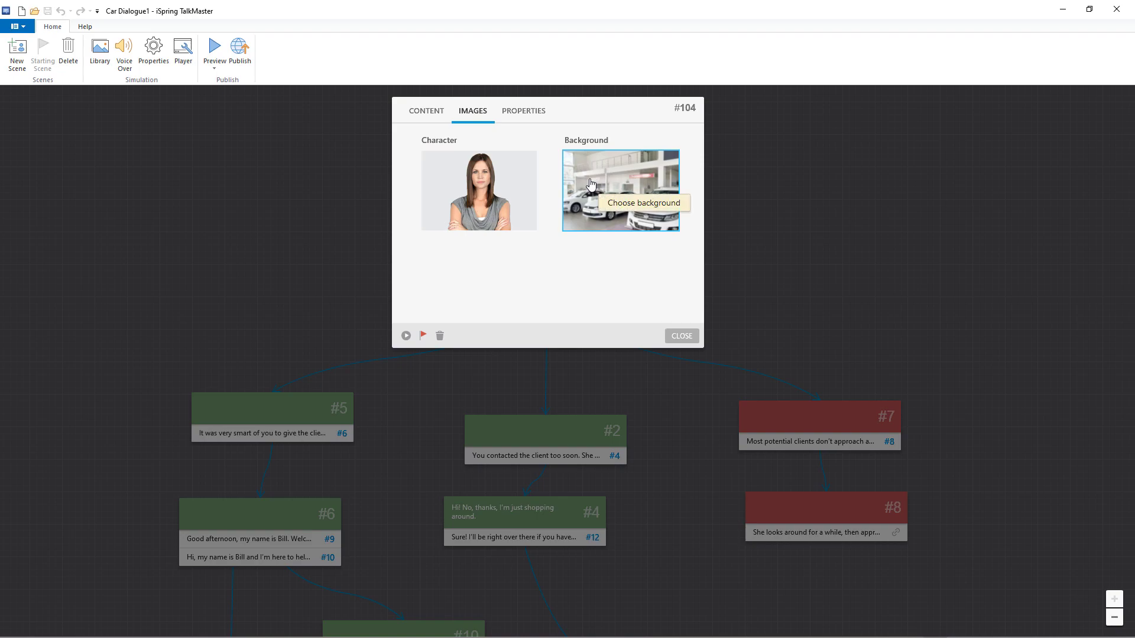
pyautogui.click(529, 114)
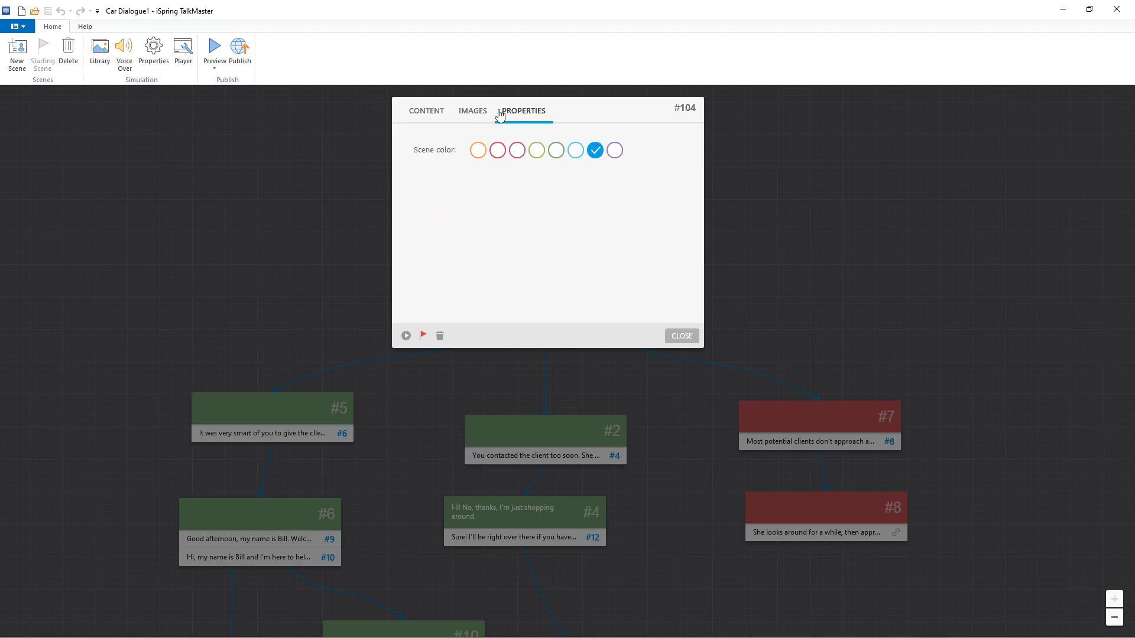
pyautogui.click(472, 113)
pyautogui.click(509, 113)
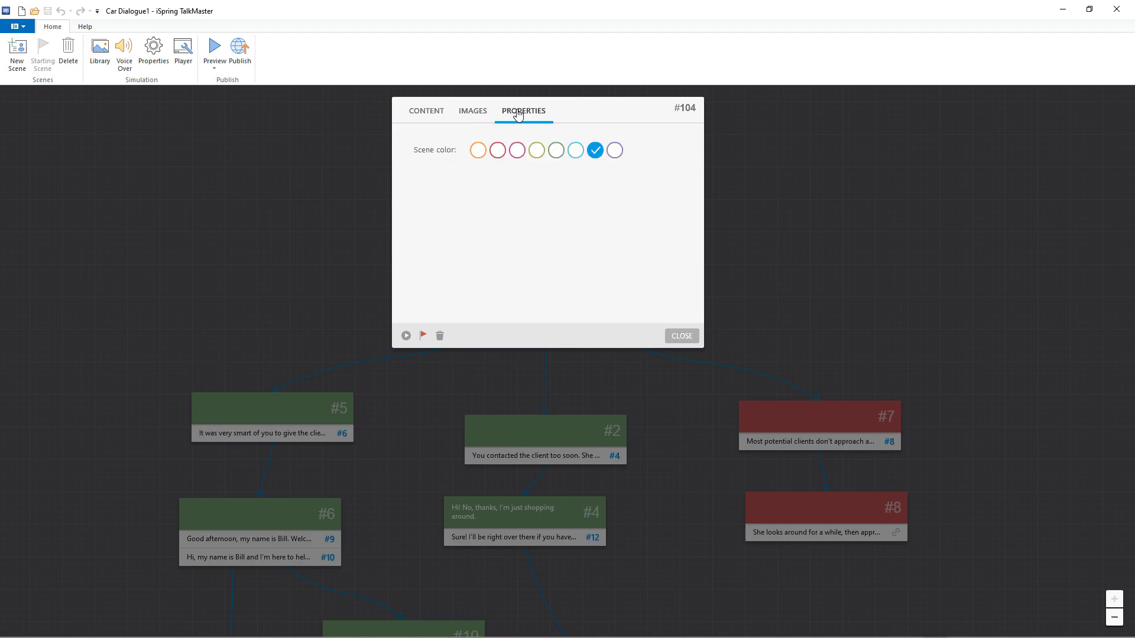
pyautogui.click(473, 111)
pyautogui.click(426, 112)
pyautogui.click(566, 438)
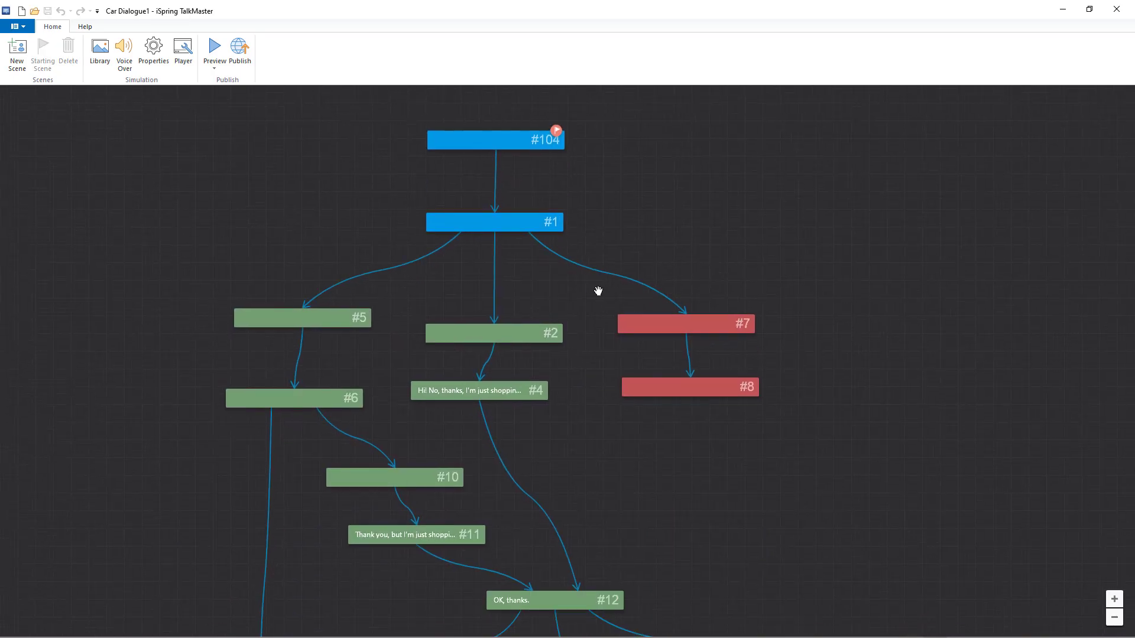
# Preview the dialogue on landscape and portrait tablet and phone layouts, then close the preview
pyautogui.click(215, 48)
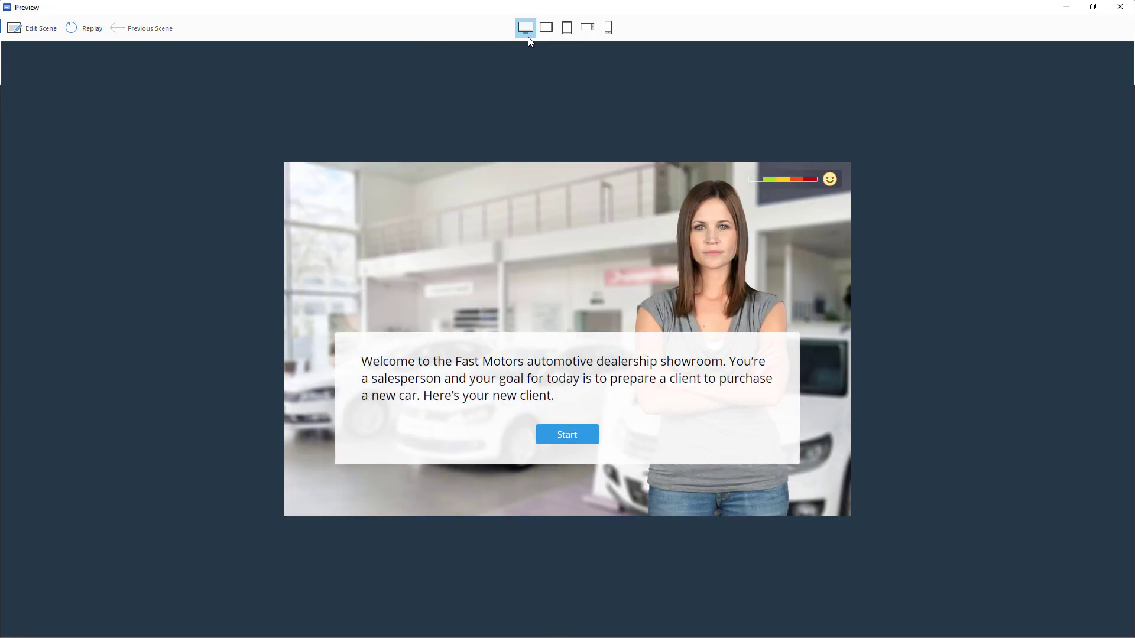
pyautogui.click(546, 28)
pyautogui.click(566, 30)
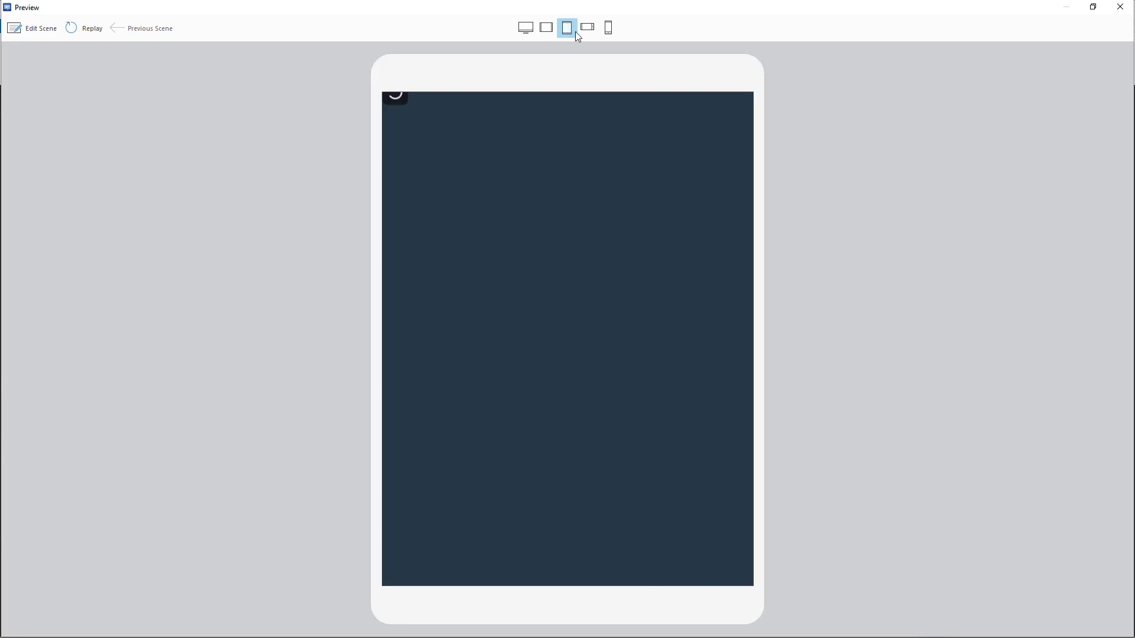
pyautogui.click(588, 30)
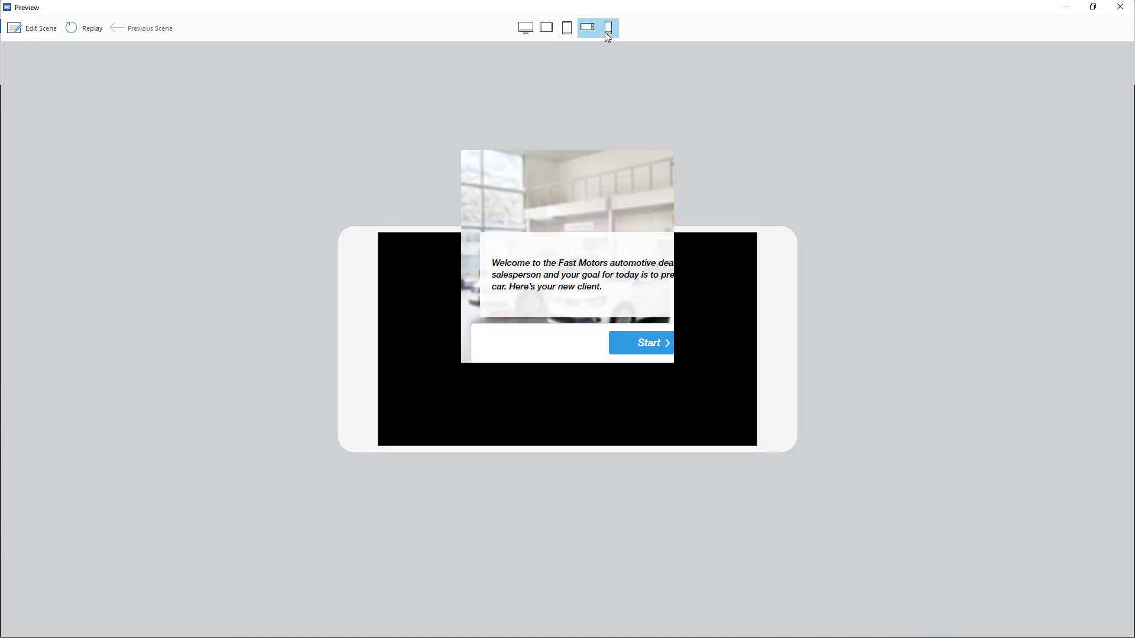
pyautogui.click(608, 35)
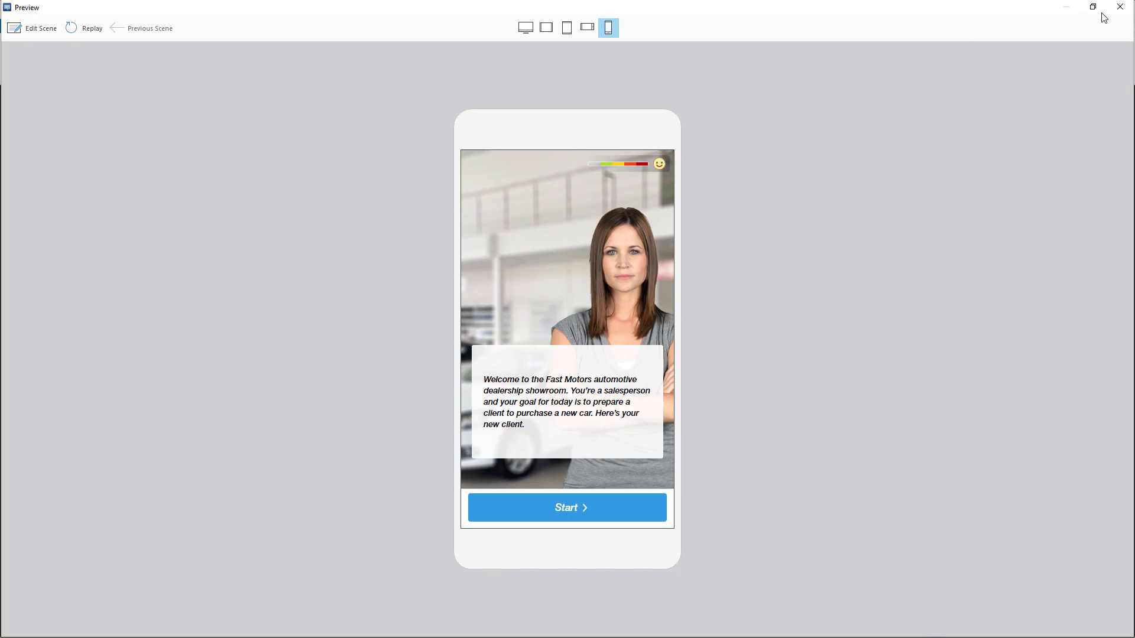
pyautogui.click(1119, 7)
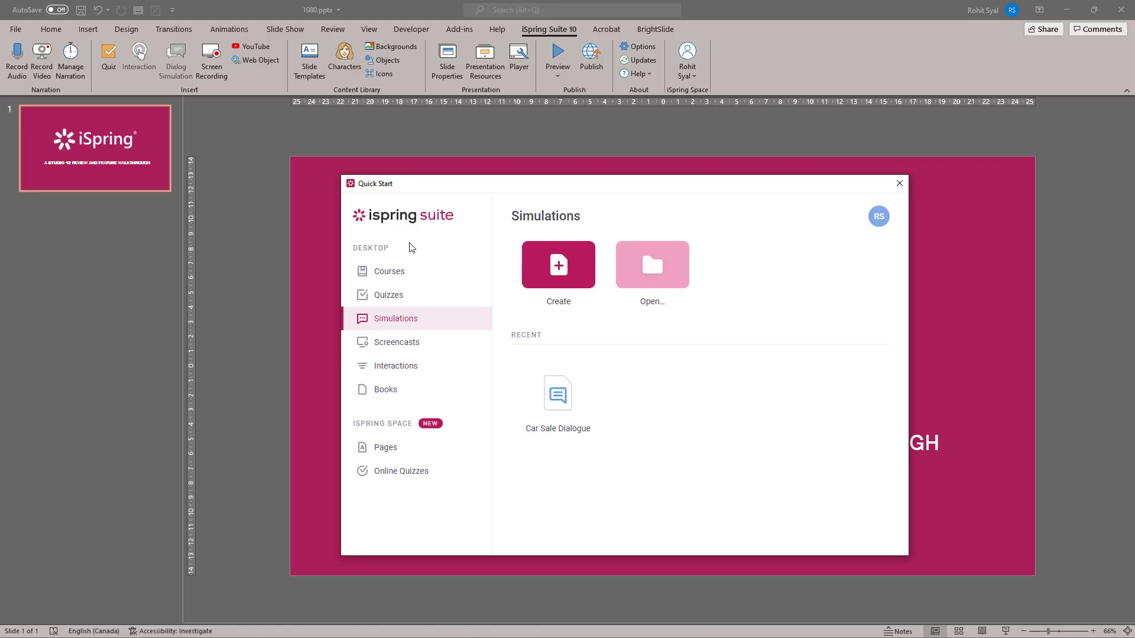
# Browse the Courses, Quizzes and Simulations categories in the Quick Start sidebar
pyautogui.click(383, 273)
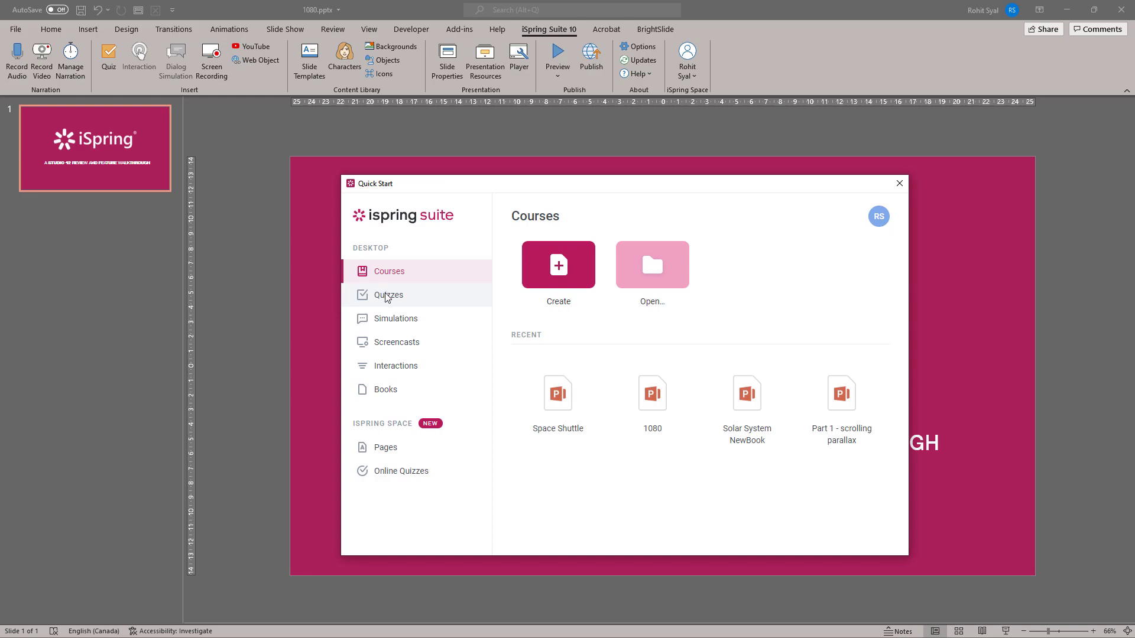
pyautogui.click(388, 297)
pyautogui.click(388, 321)
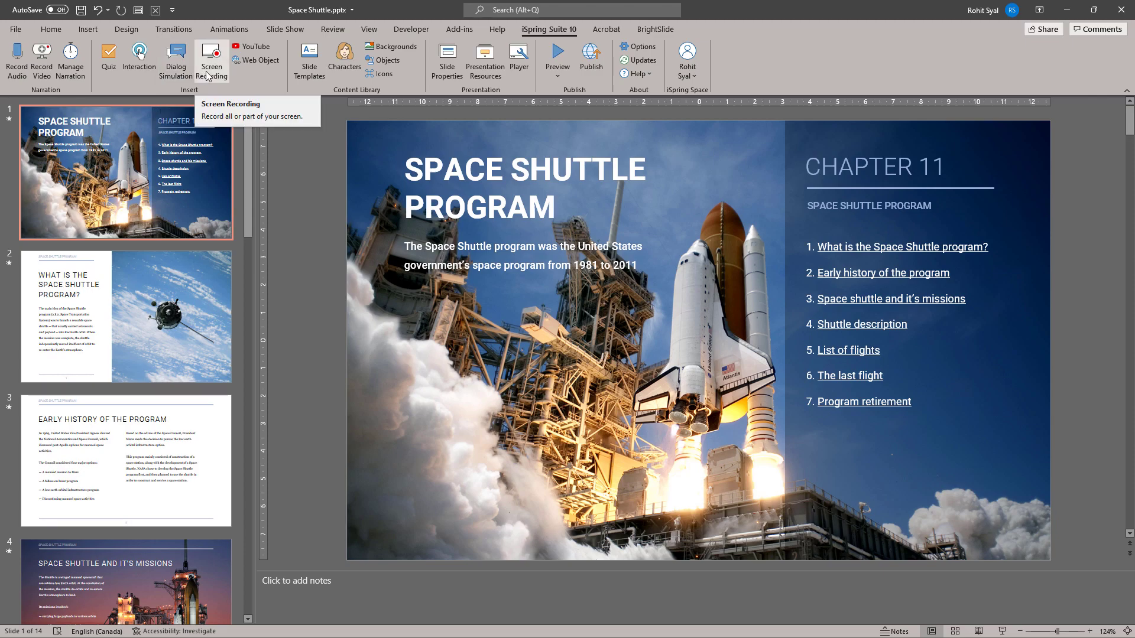
pyautogui.click(314, 77)
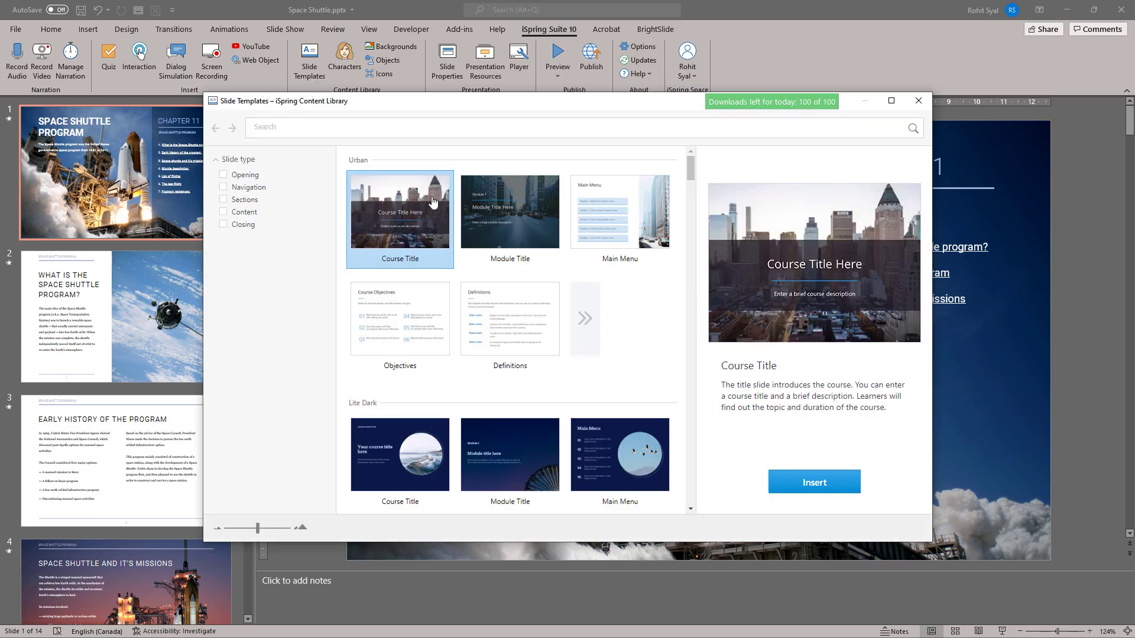
pyautogui.moveTo(689, 173); pyautogui.dragTo(678, 348)
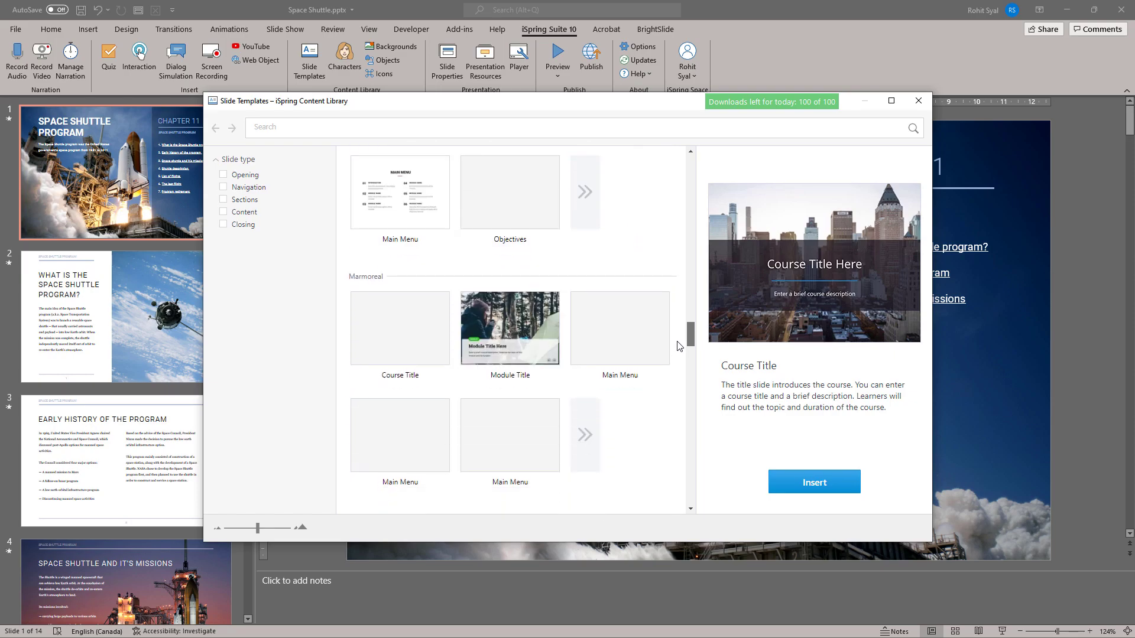
pyautogui.click(914, 104)
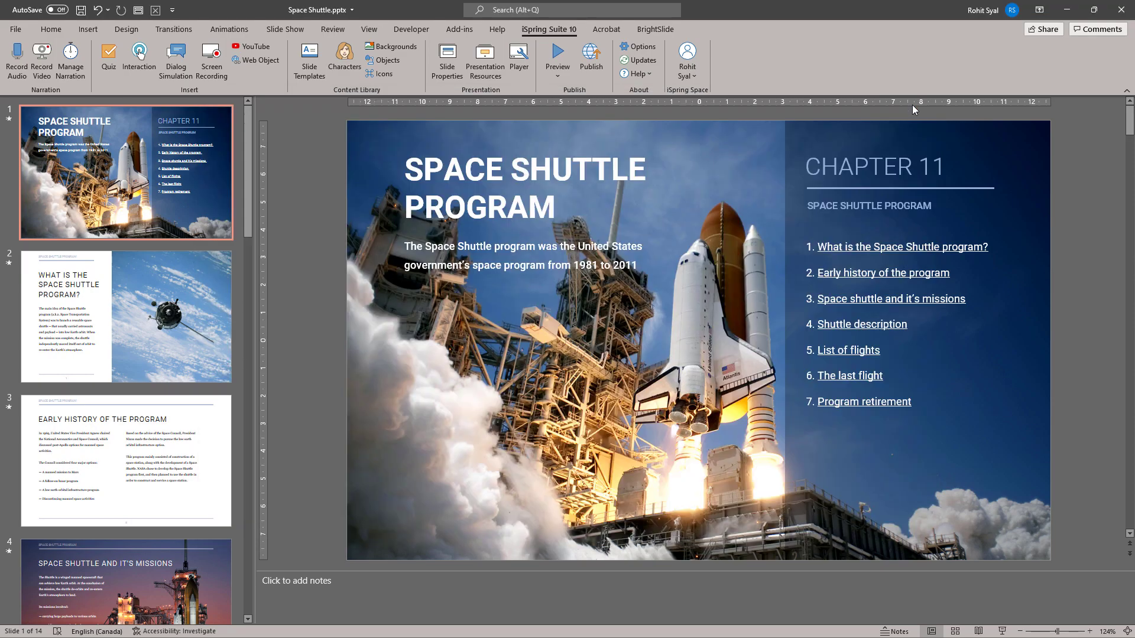
# Open the Characters library and scroll through the available characters
pyautogui.click(344, 56)
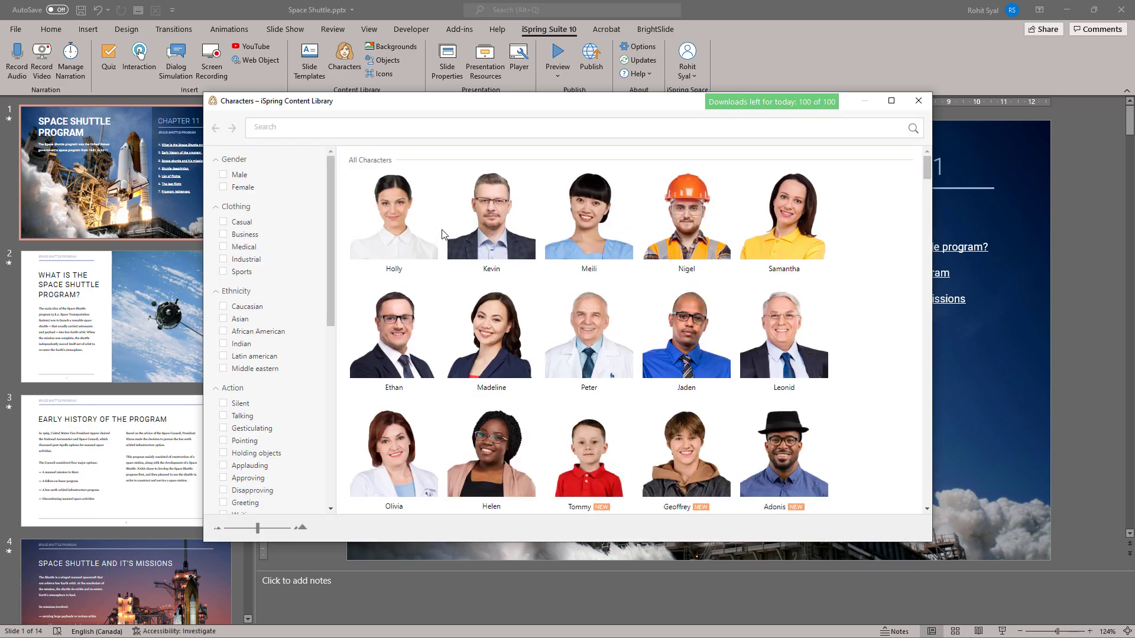
pyautogui.scroll(-5, 434, 245)
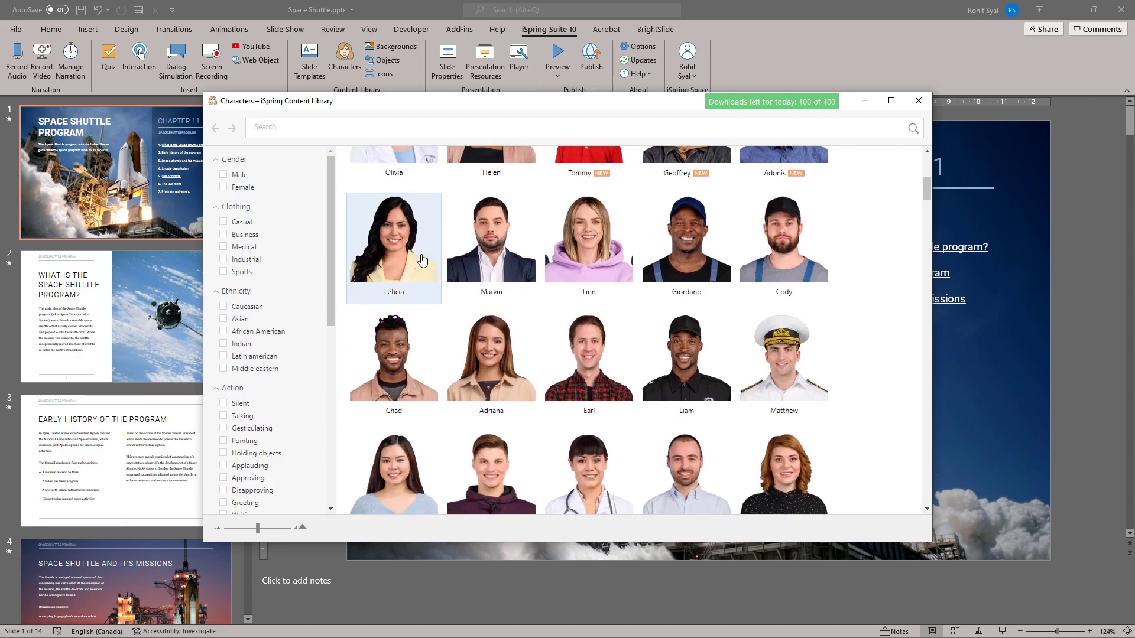
pyautogui.scroll(-2, 421, 260)
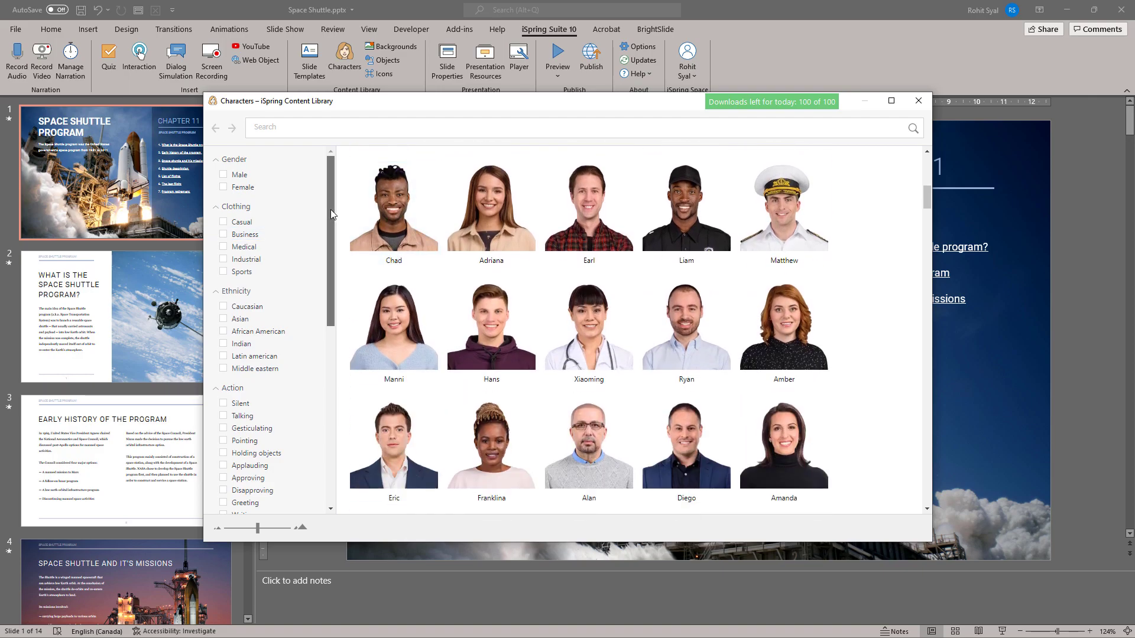
pyautogui.moveTo(331, 209); pyautogui.dragTo(332, 402)
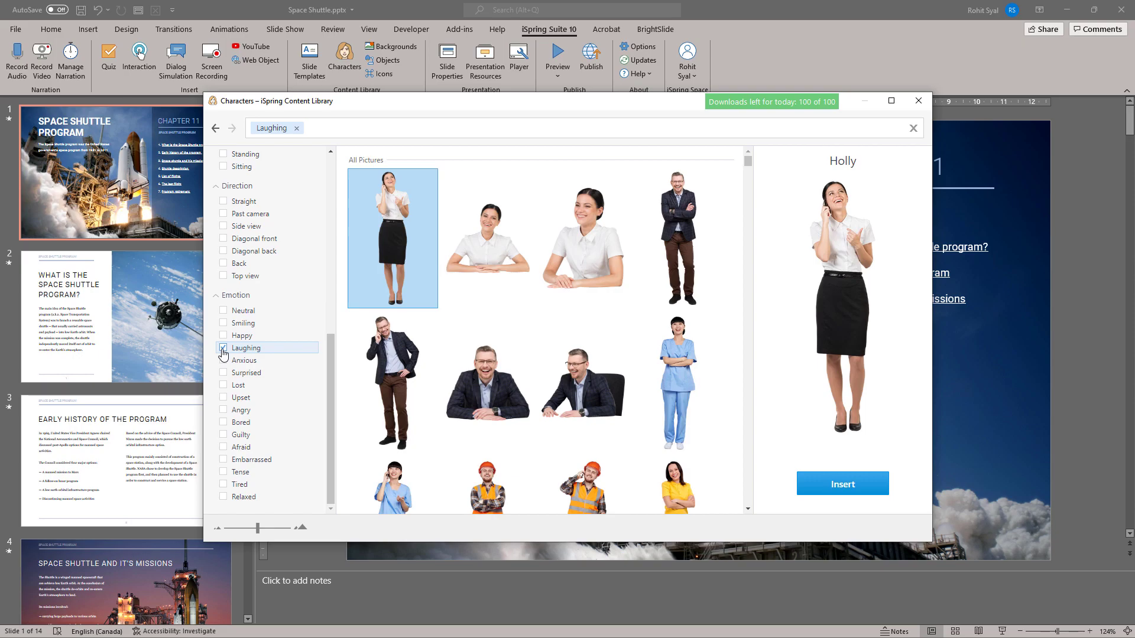
# Filter characters to the Lost emotion only, scroll the results, and close the library
pyautogui.click(224, 386)
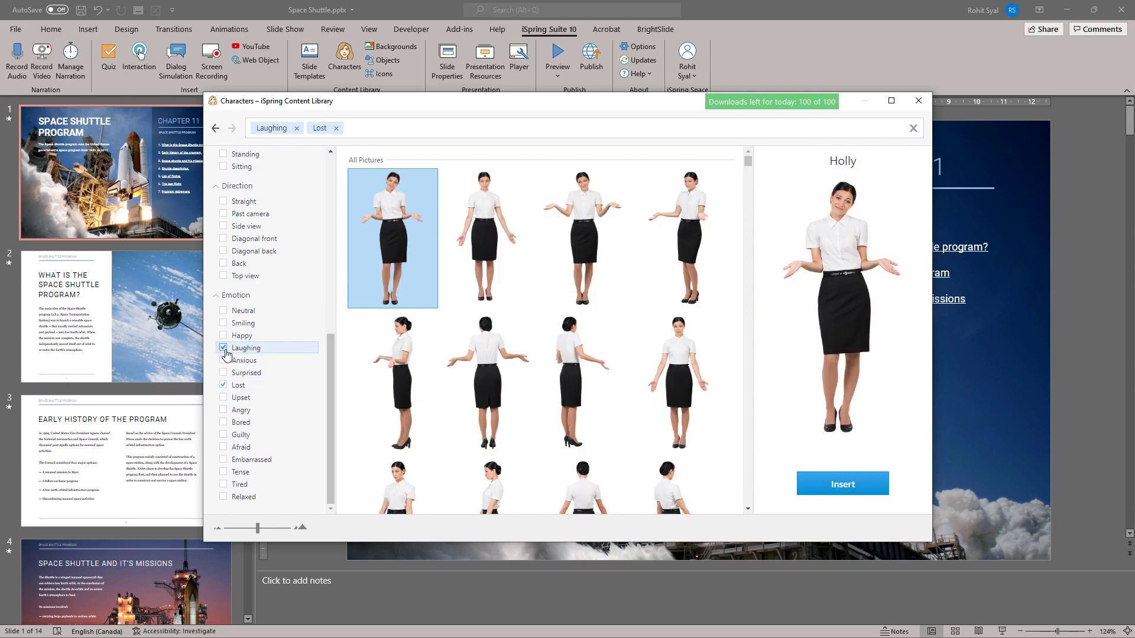
pyautogui.click(225, 354)
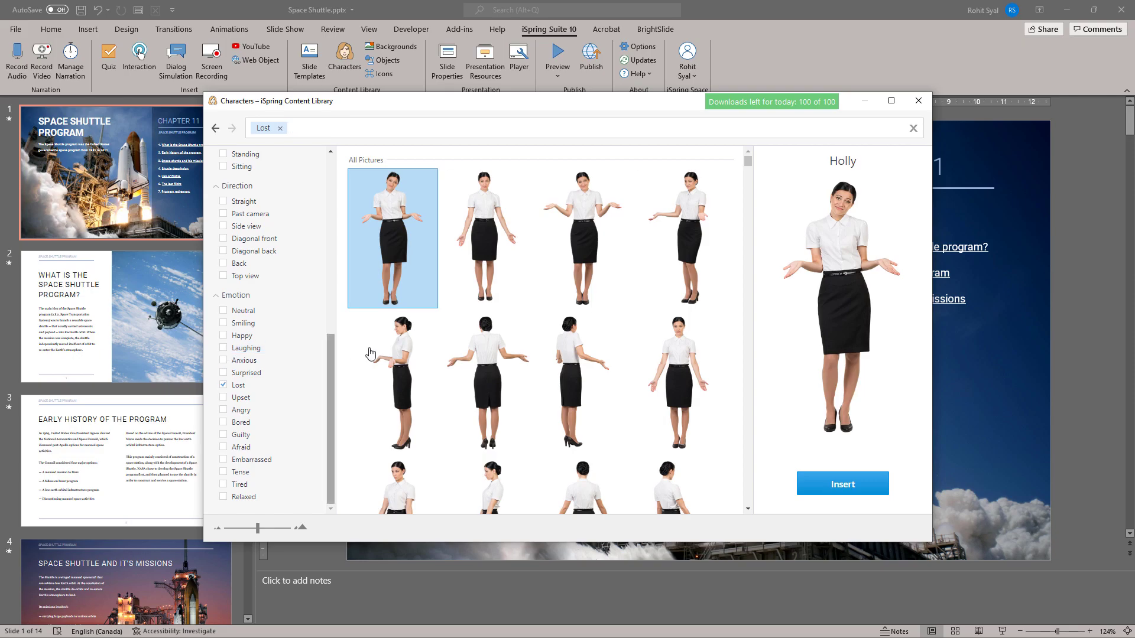
pyautogui.scroll(-3, 512, 355)
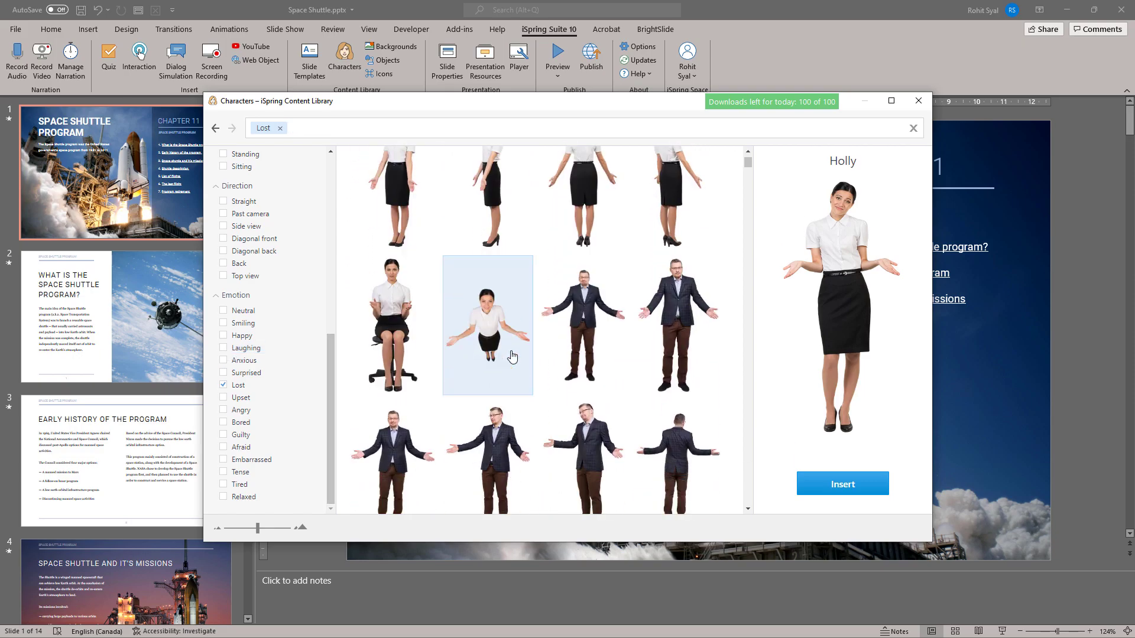
pyautogui.scroll(-3, 512, 355)
pyautogui.click(916, 103)
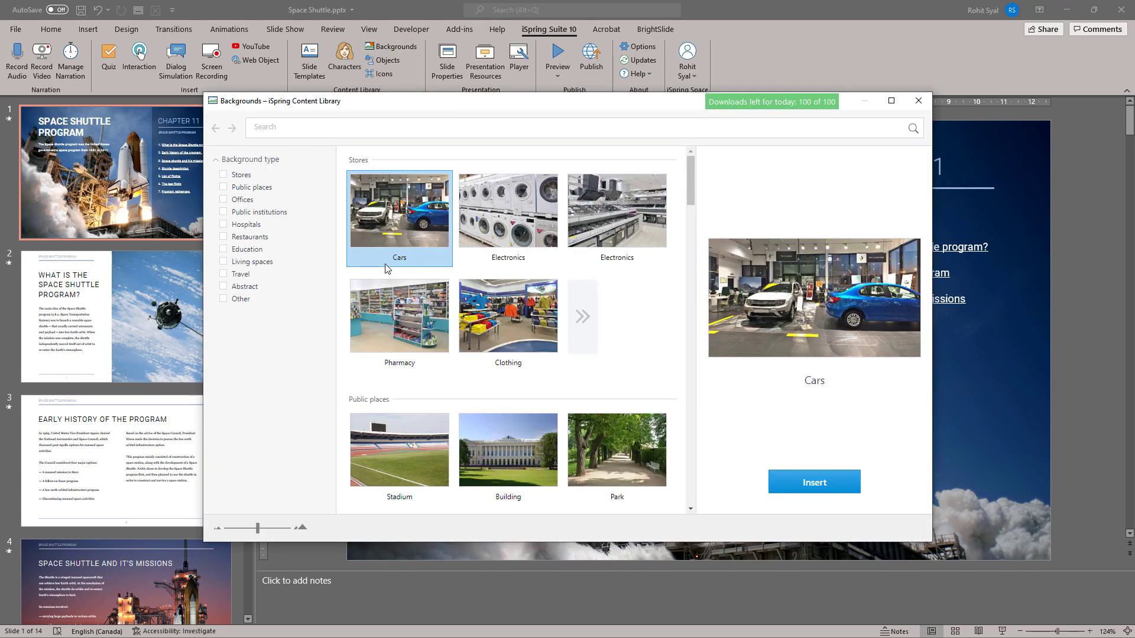
pyautogui.scroll(-3, 386, 269)
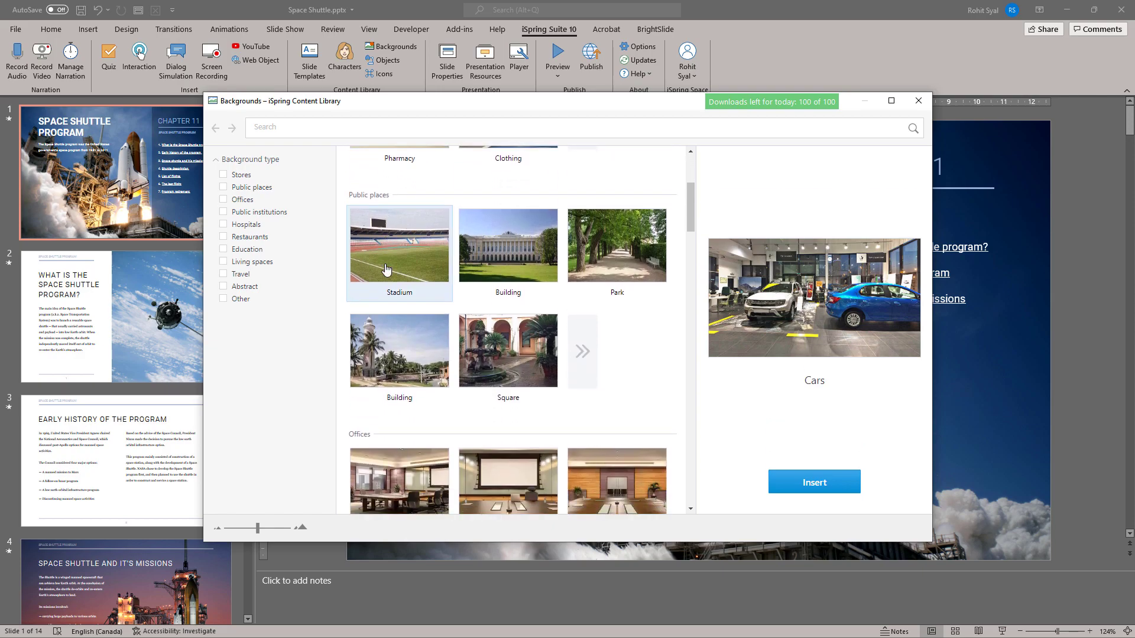
pyautogui.scroll(-8, 385, 269)
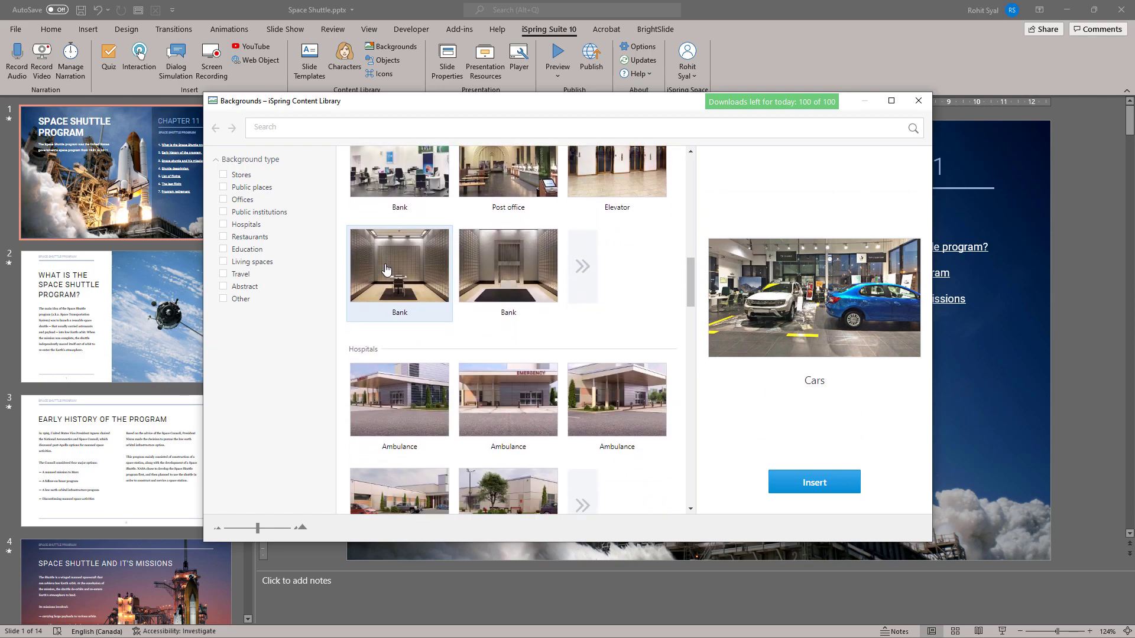
pyautogui.scroll(-6, 385, 269)
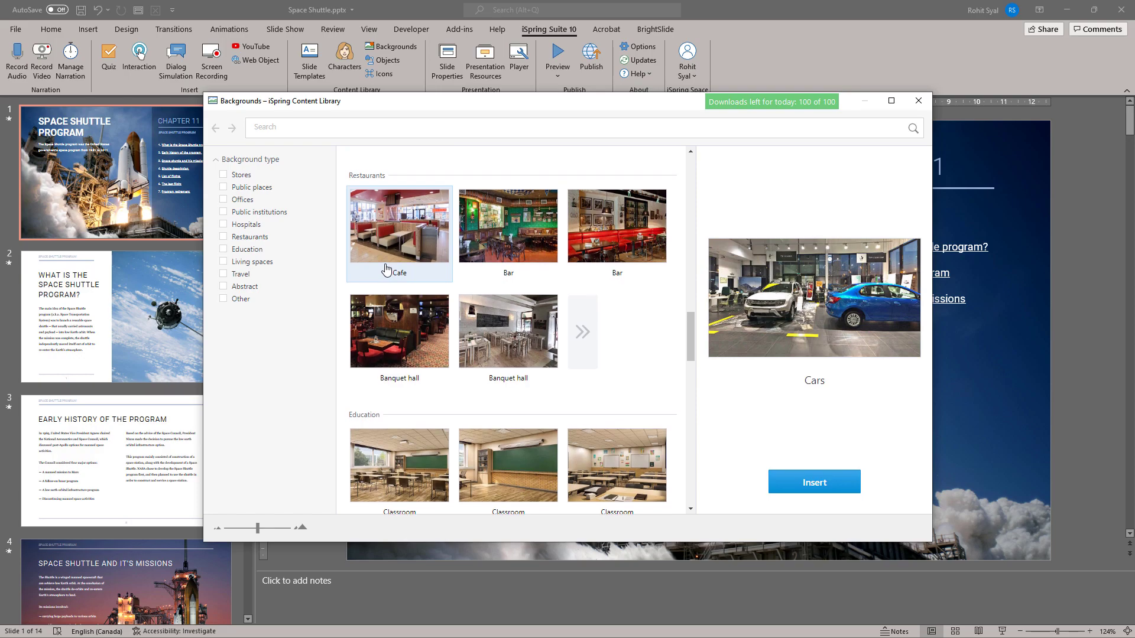
pyautogui.scroll(15, 386, 269)
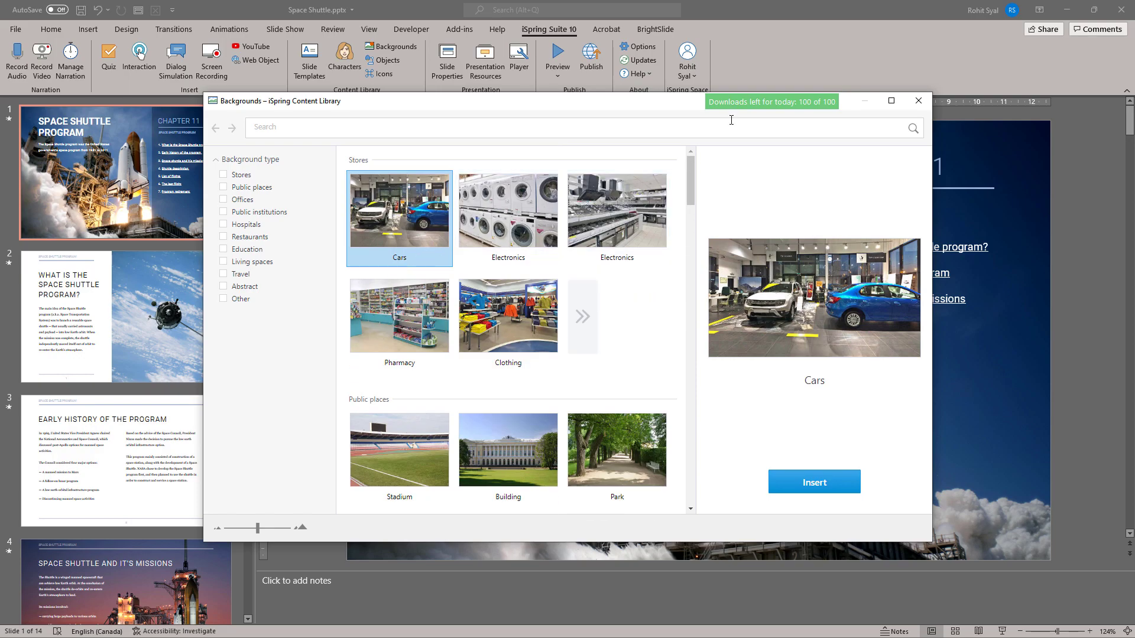
pyautogui.click(918, 101)
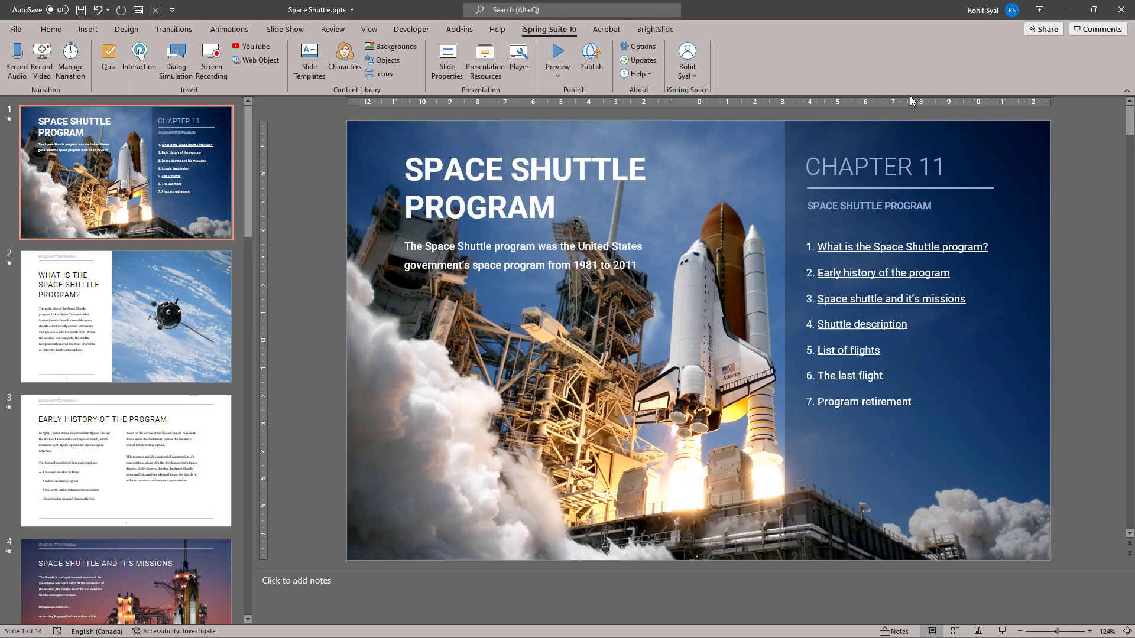
# Open the Objects library filtered to Devices, showing smartphones and a camera
pyautogui.click(382, 61)
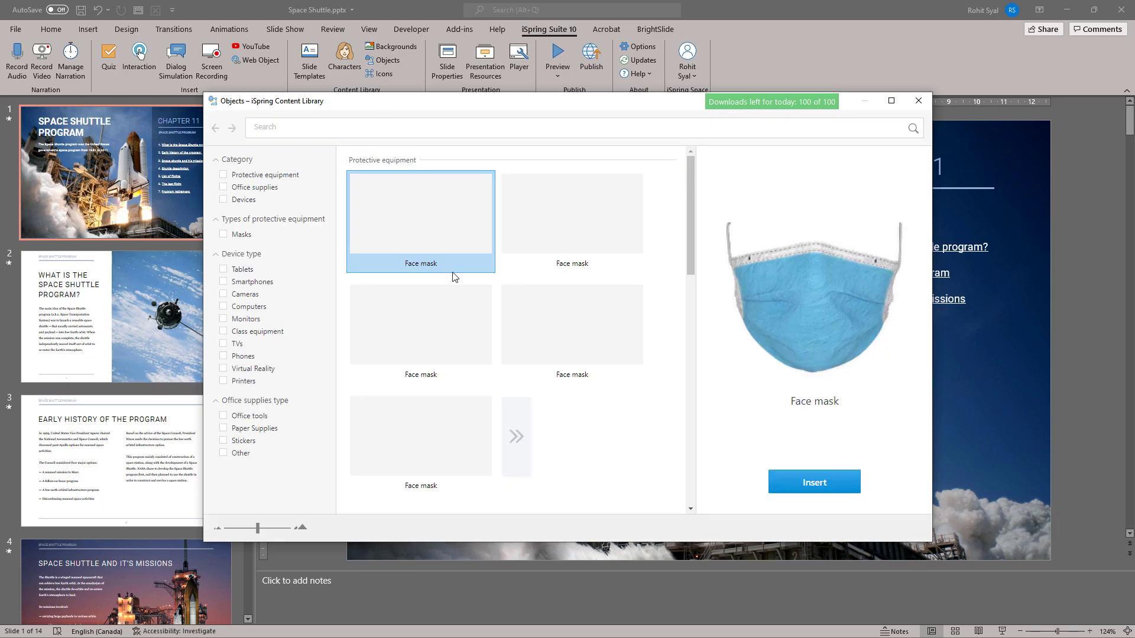
pyautogui.scroll(-1, 453, 278)
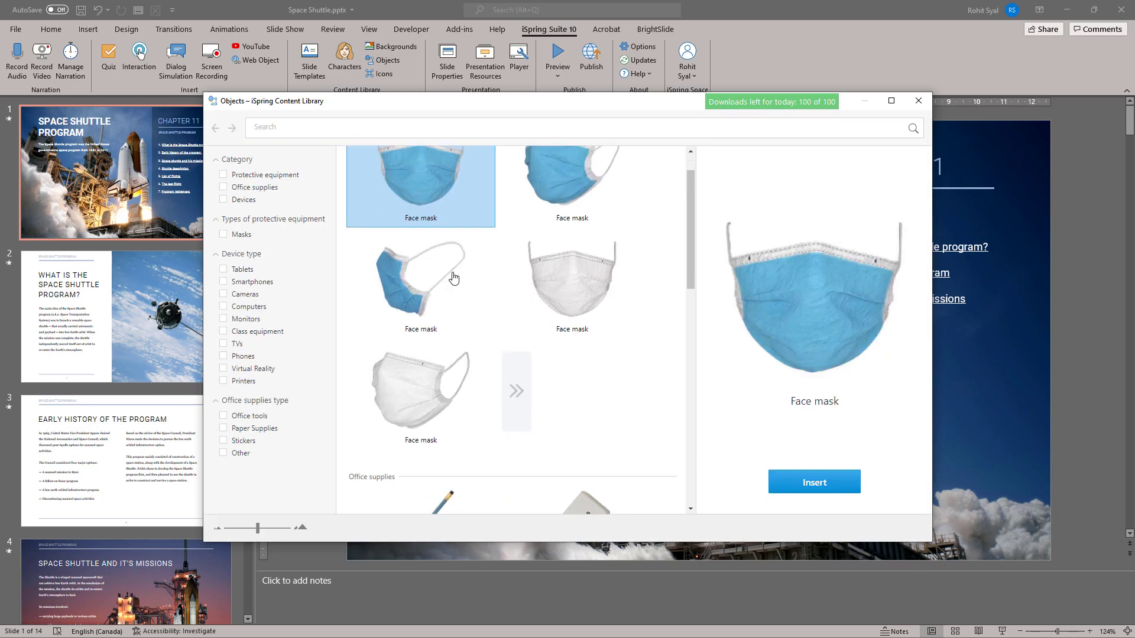
pyautogui.click(240, 201)
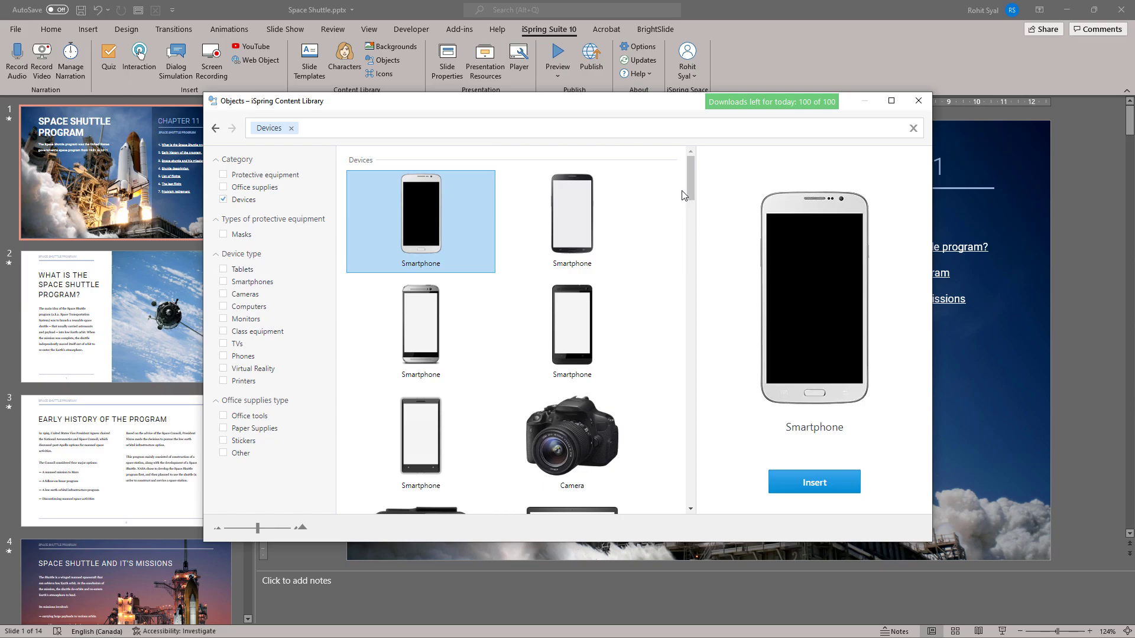
pyautogui.moveTo(690, 186)
pyautogui.mouseDown()
pyautogui.moveTo(686, 443)
pyautogui.moveTo(704, 286)
pyautogui.moveTo(700, 177)
pyautogui.mouseUp()
# Close Objects, open the Icons library, and limit it to the Icons category
pyautogui.click(920, 101)
pyautogui.click(383, 75)
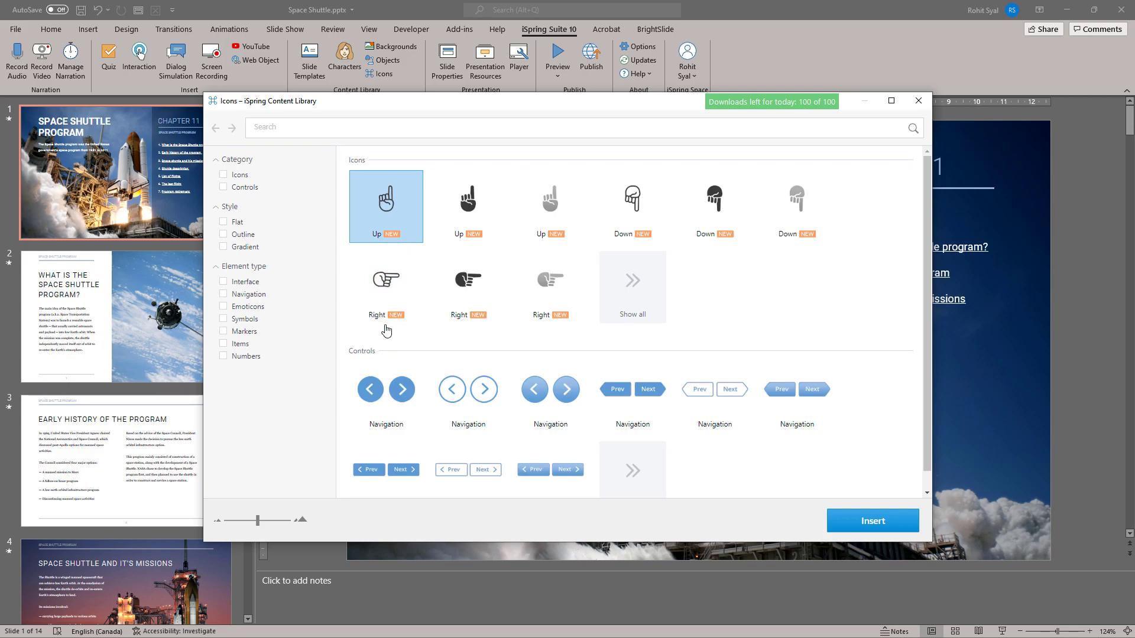
pyautogui.click(229, 179)
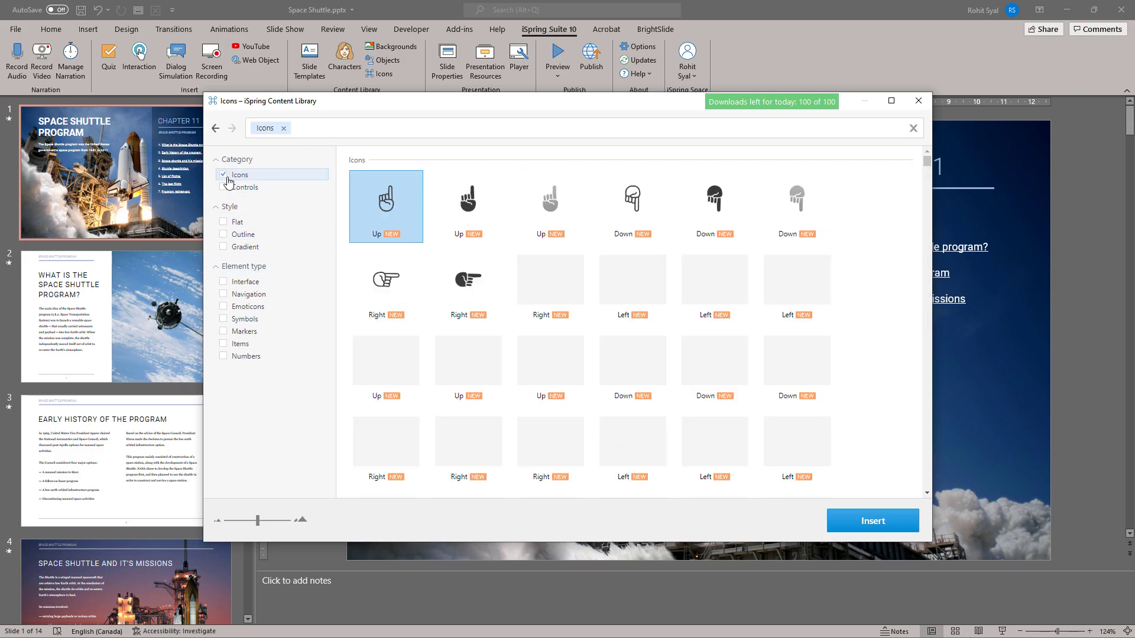
pyautogui.scroll(-3, 463, 249)
pyautogui.scroll(-4, 463, 248)
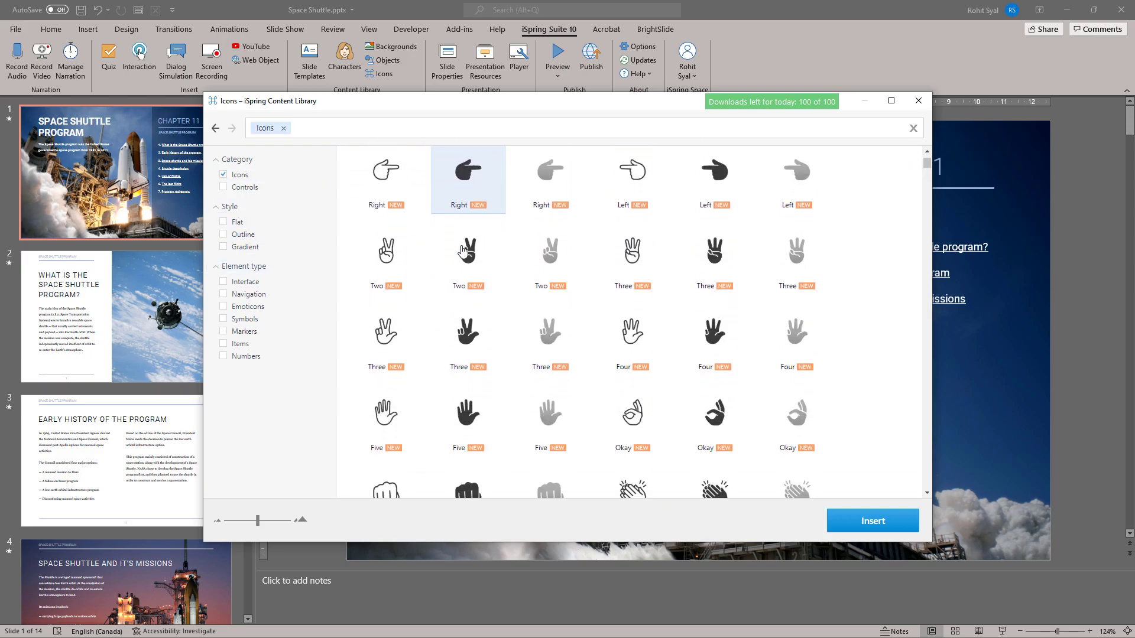
# Narrow the icons to Emoticons, scroll through them, and close the library
pyautogui.click(226, 308)
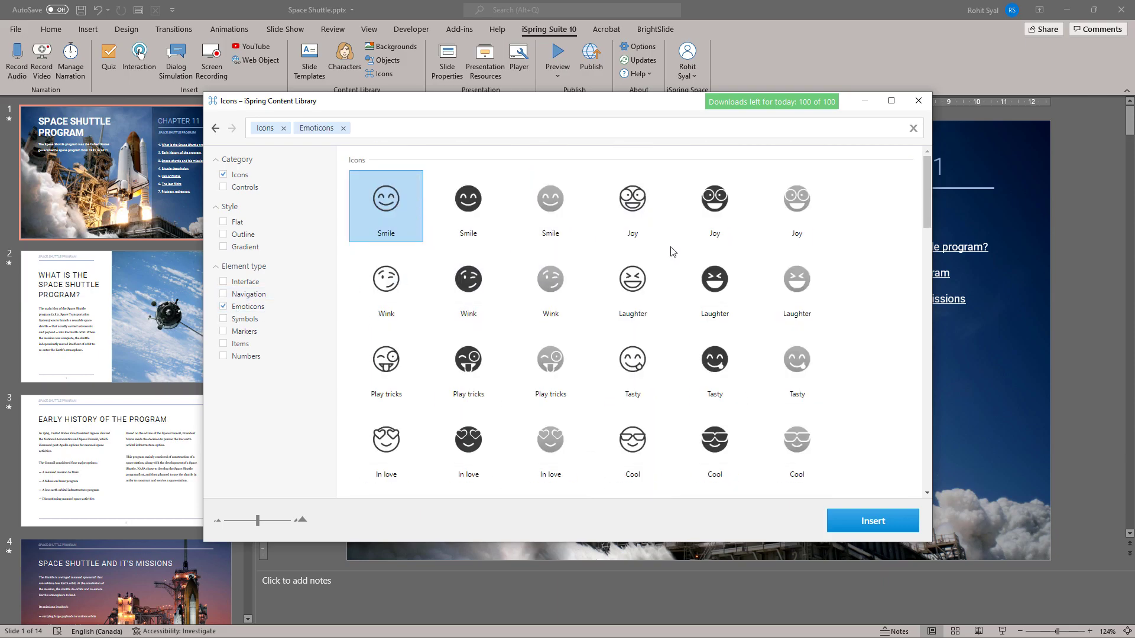
pyautogui.scroll(-10, 671, 248)
pyautogui.scroll(-1, 666, 270)
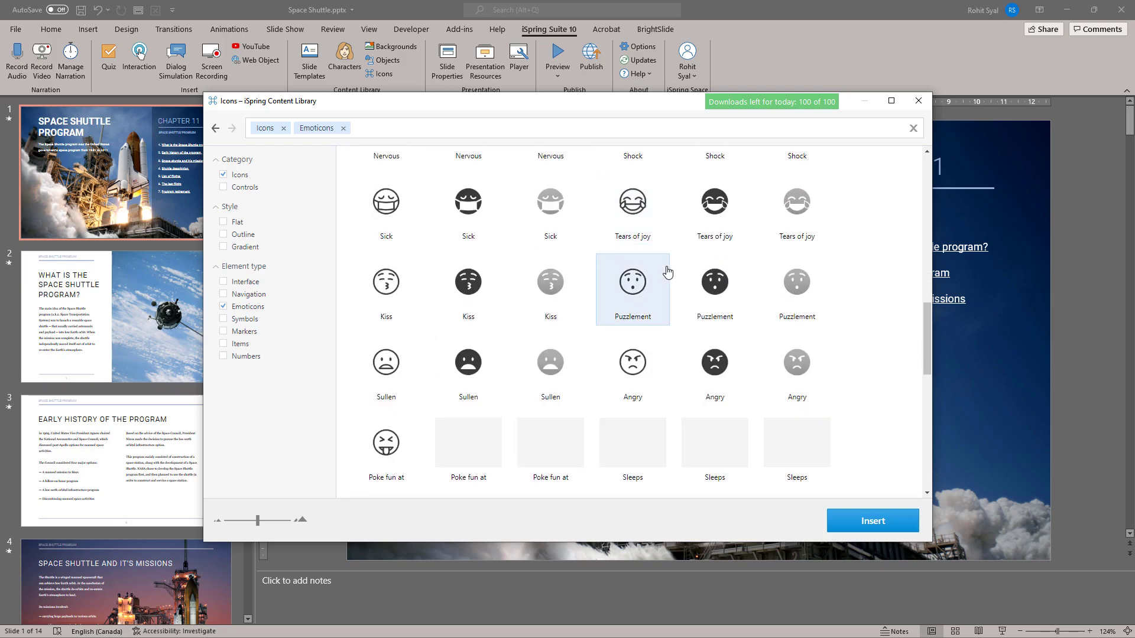
pyautogui.click(916, 102)
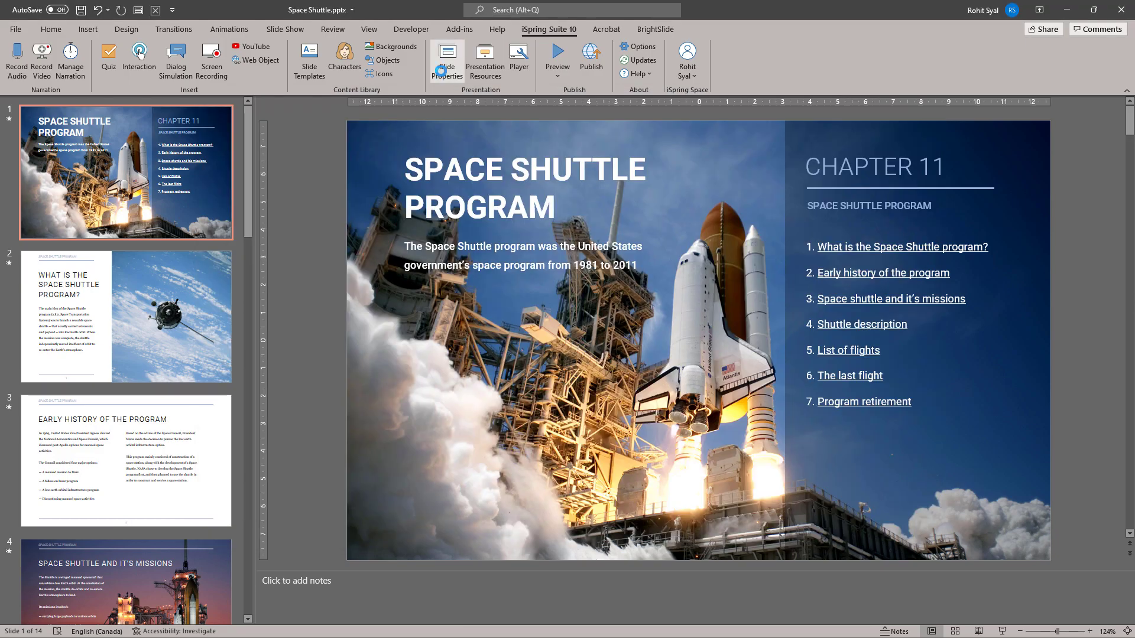
pyautogui.click(447, 59)
pyautogui.moveTo(438, 134); pyautogui.dragTo(477, 159)
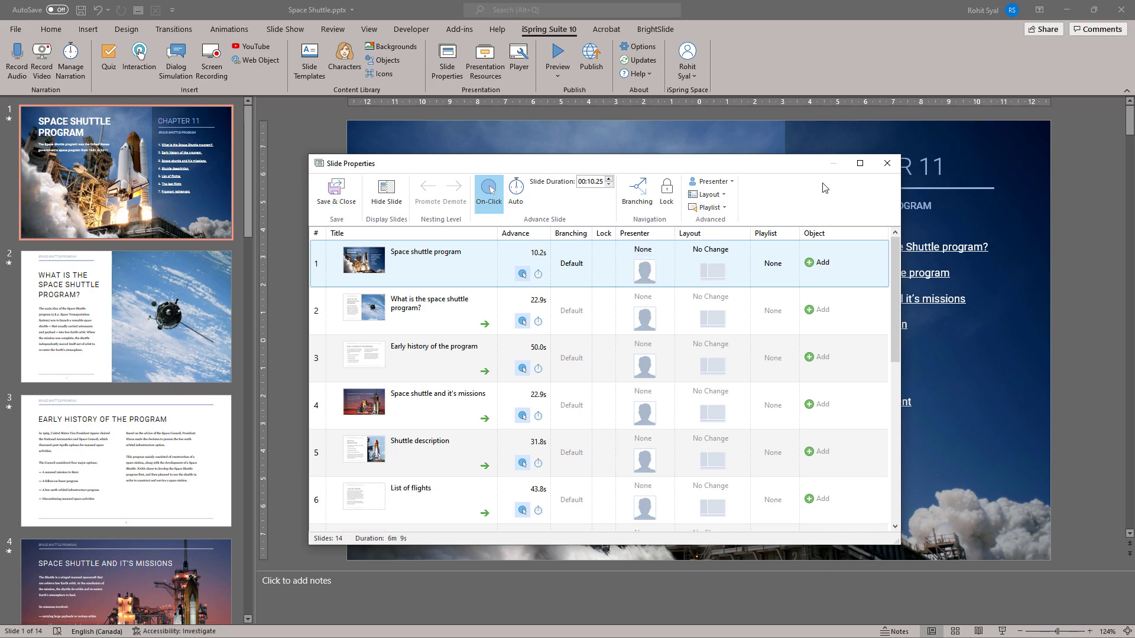
pyautogui.click(885, 165)
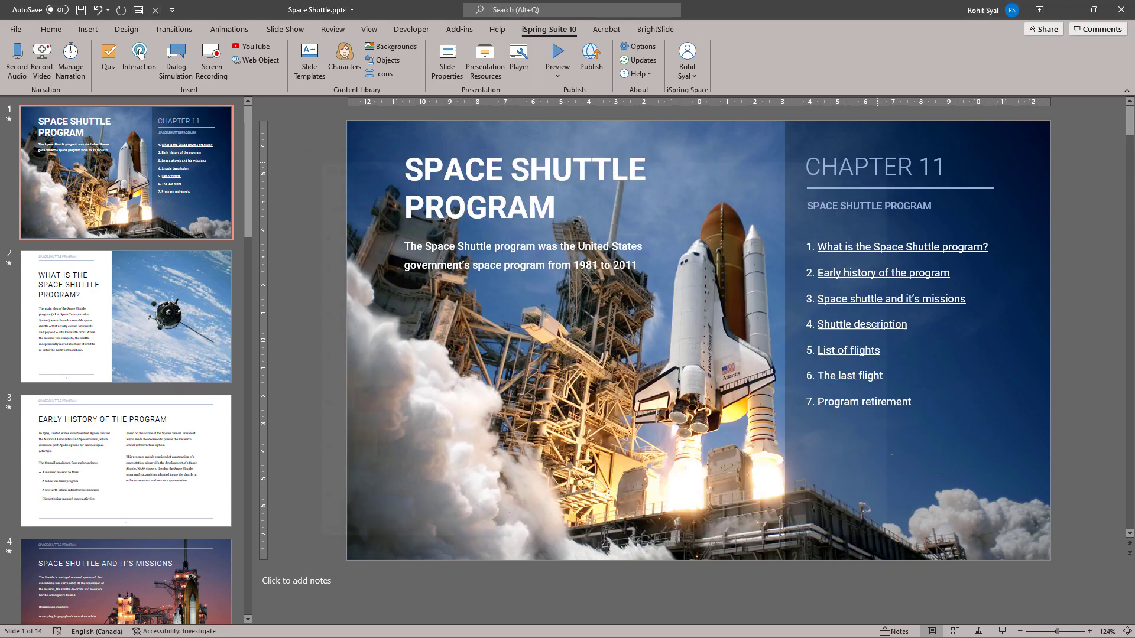
pyautogui.click(475, 72)
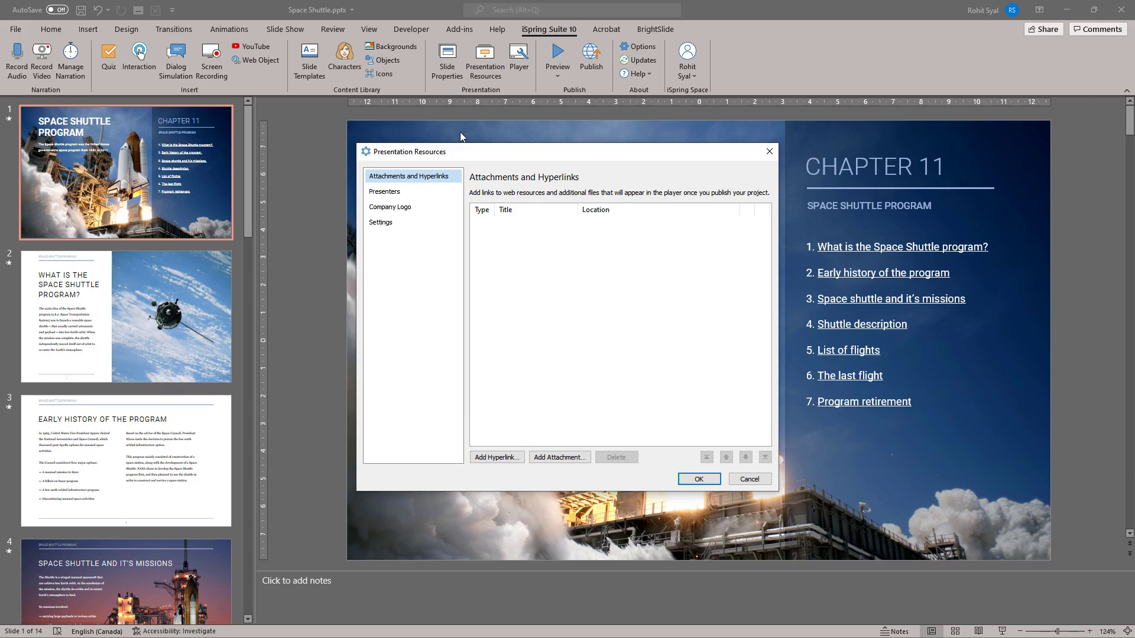
pyautogui.click(385, 193)
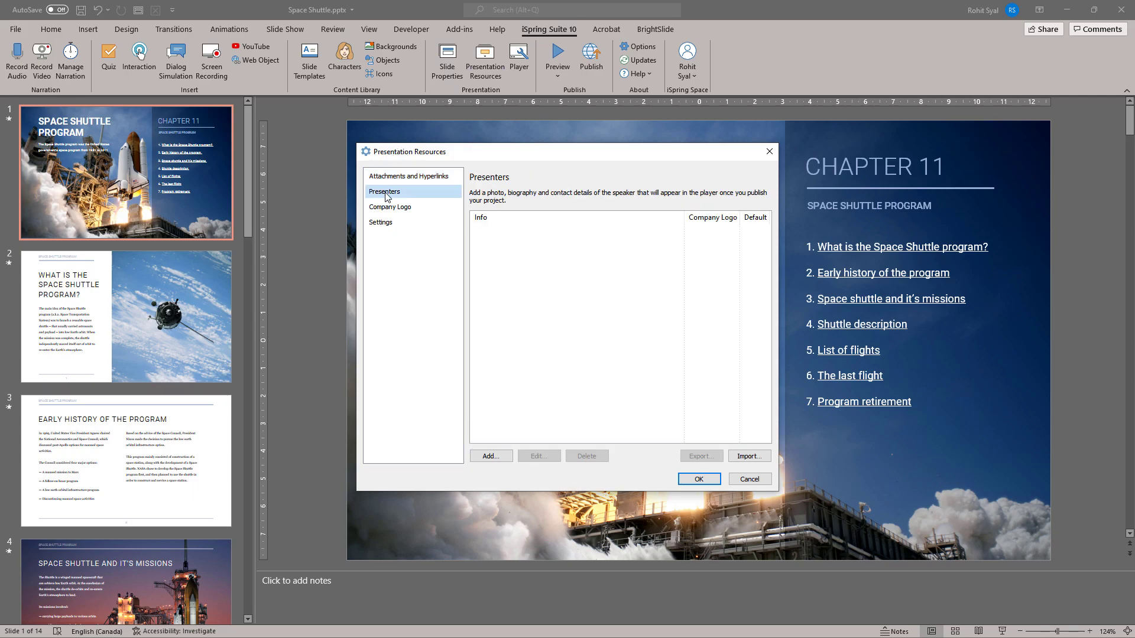
pyautogui.click(502, 459)
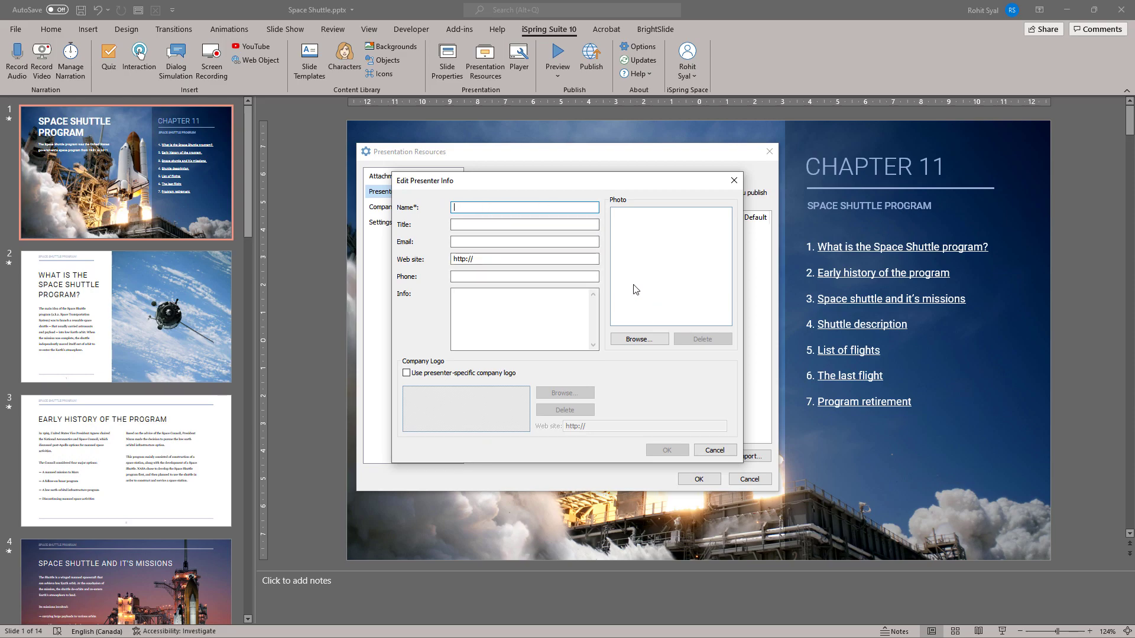
pyautogui.click(716, 451)
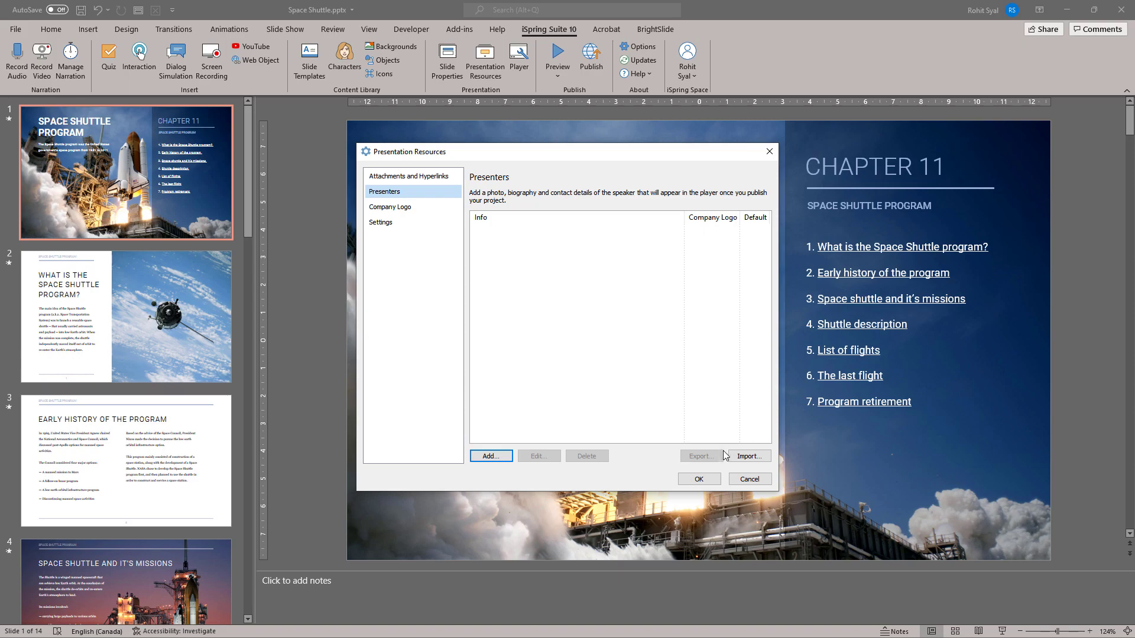
pyautogui.click(743, 479)
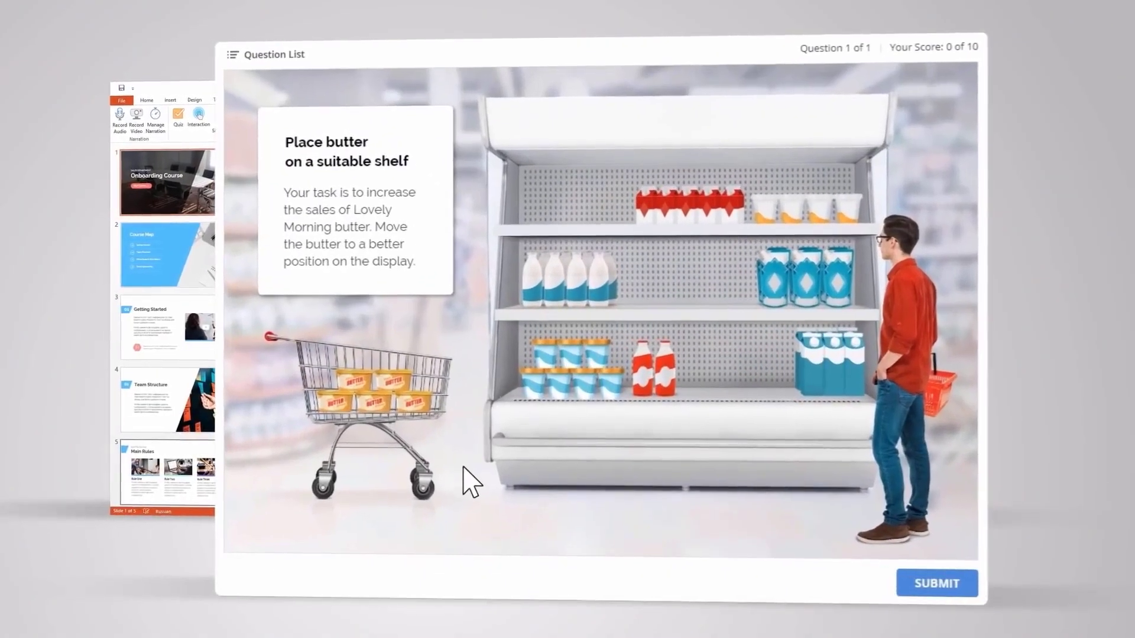
# Put the butter tubs on the shelf, submit, and finish the caption 'about the client's project'
pyautogui.moveTo(429, 383); pyautogui.dragTo(717, 384)
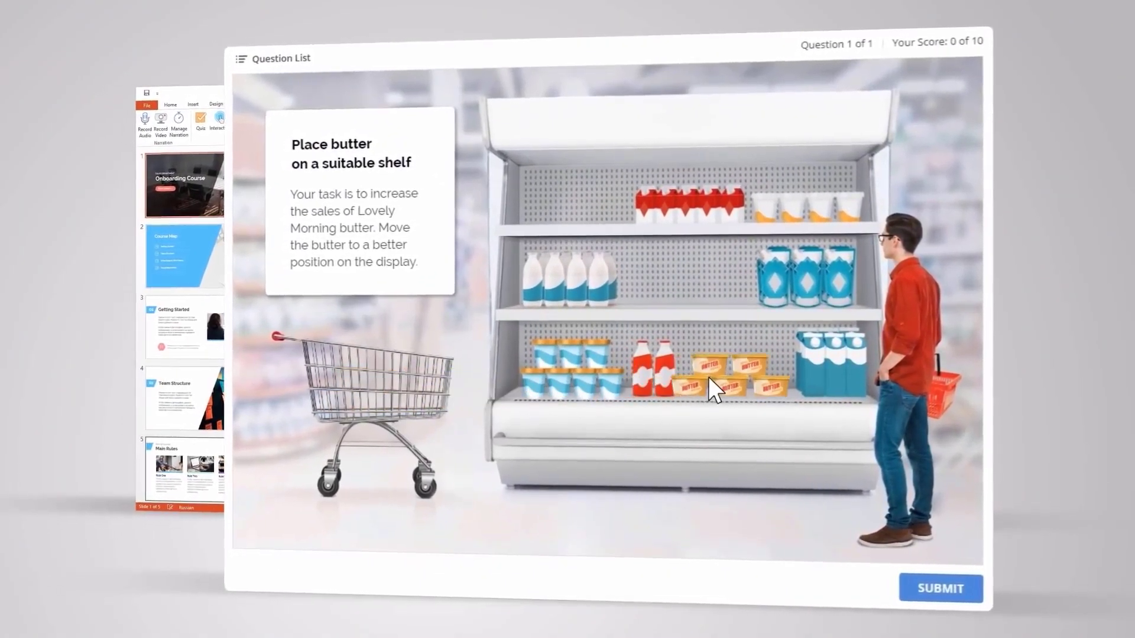
pyautogui.click(934, 588)
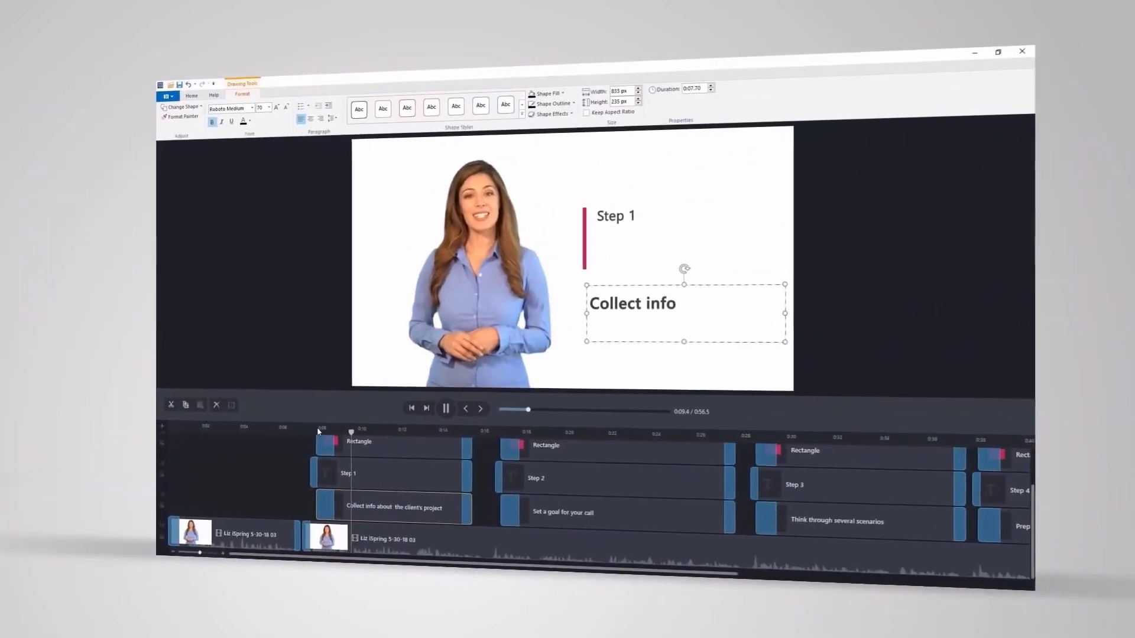
pyautogui.write("about the client's project")
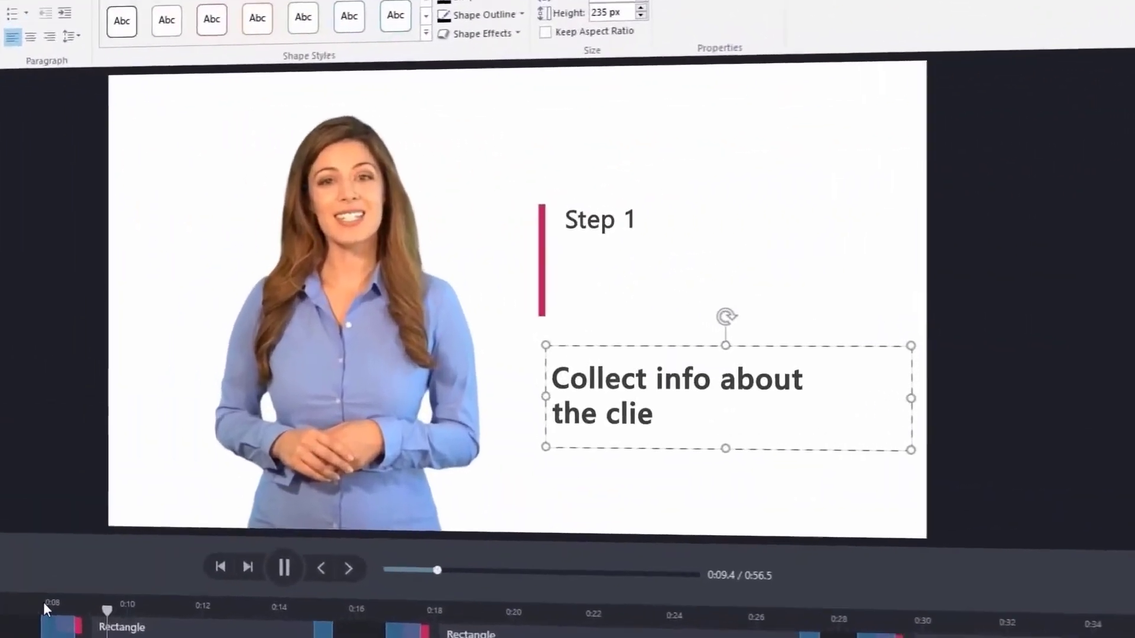
pyautogui.click(699, 379)
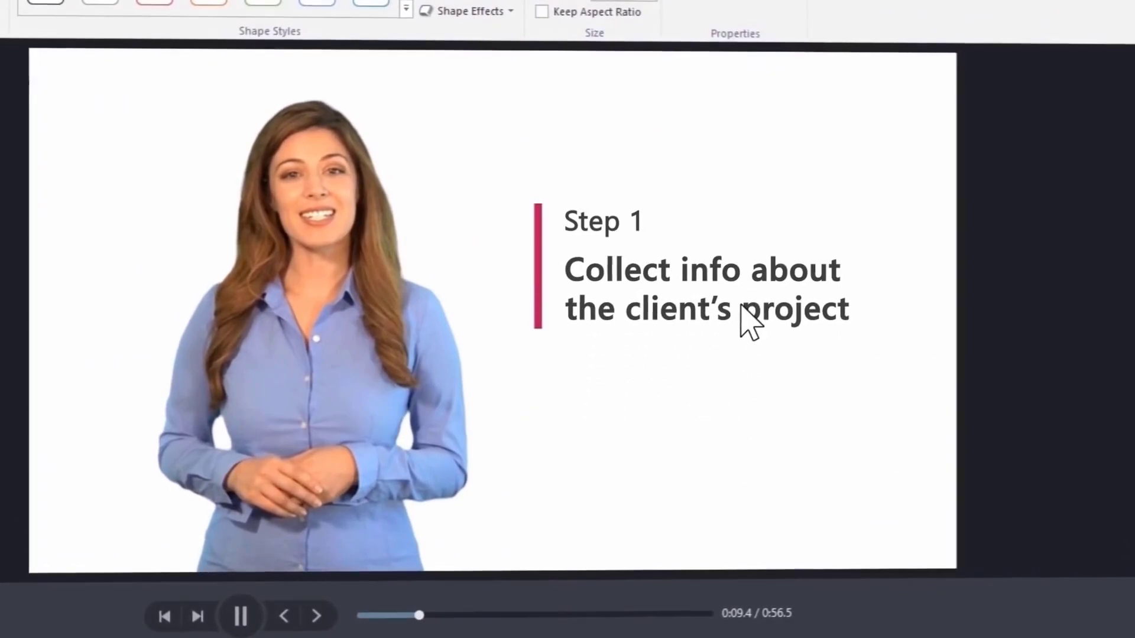